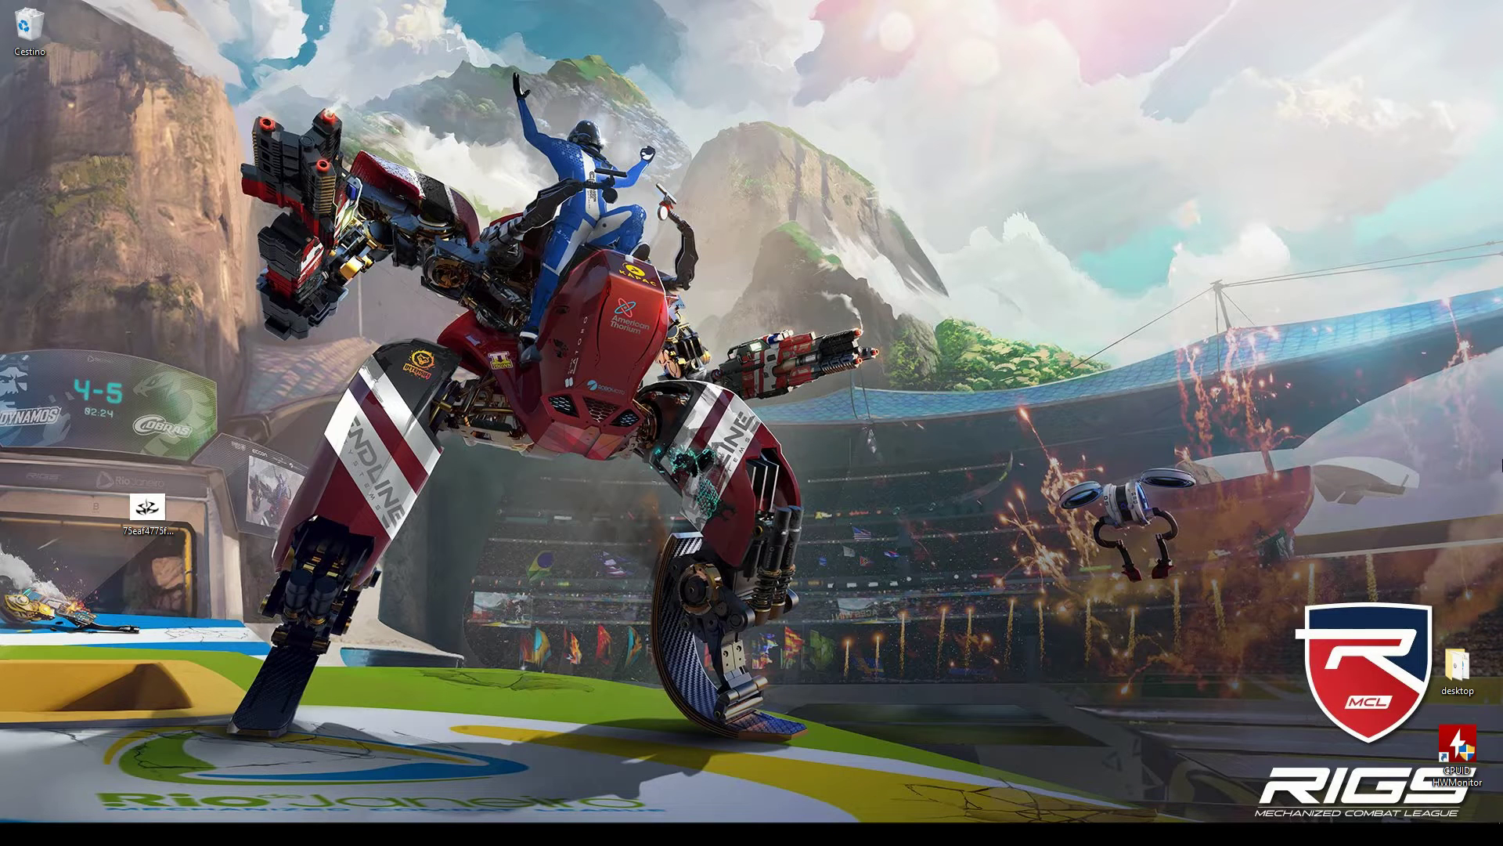
- Drag the hexadecimal-named logo image icon further right on the desktop
{"action": "left_click_drag", "start_coordinate": [146, 507], "coordinate": [321, 509]}
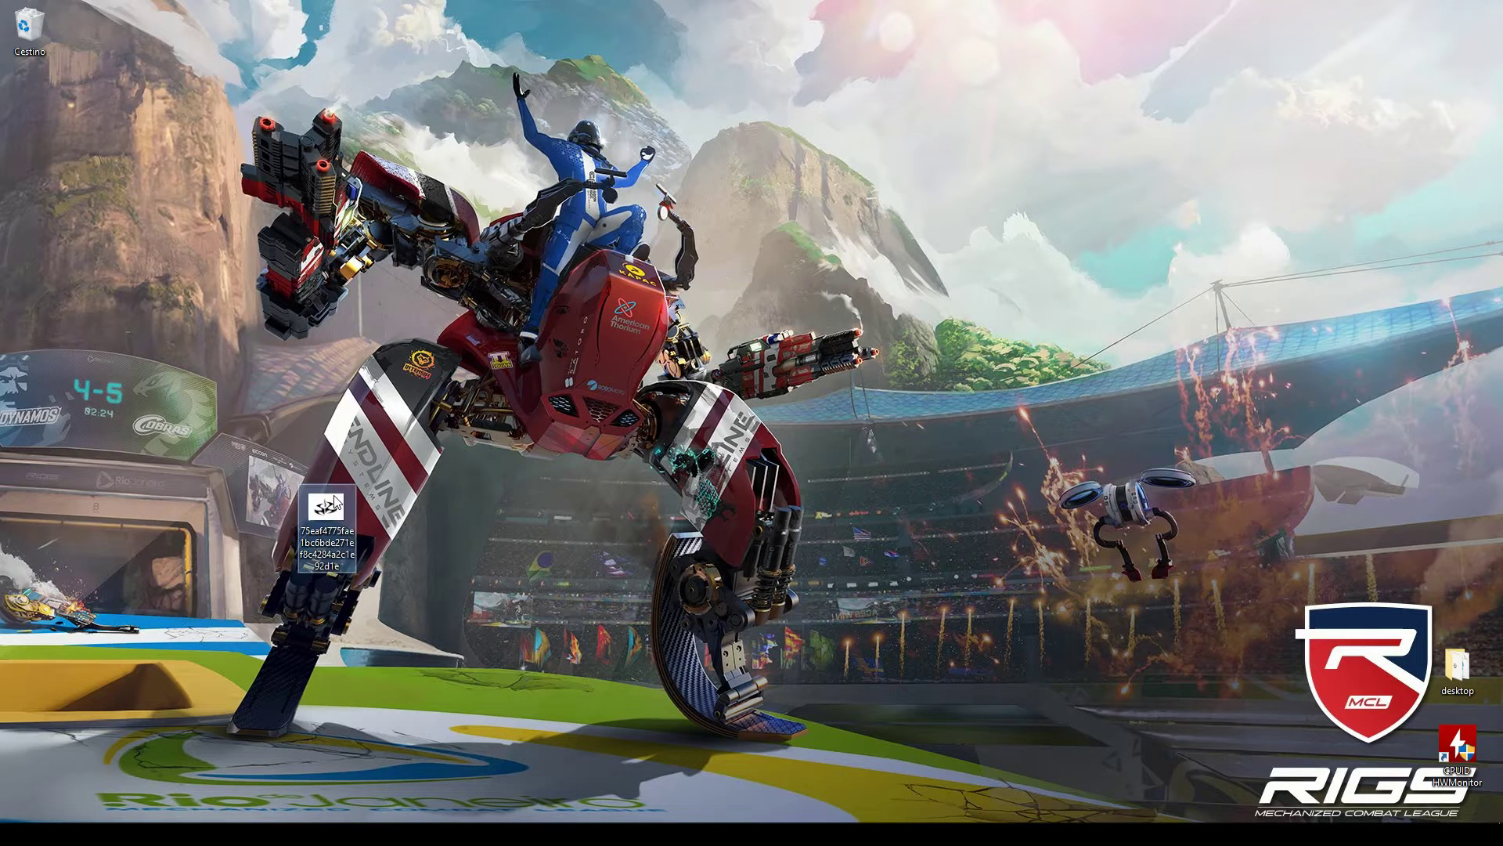
- Open the logo image in Paint and drag the canvas larger, then back to about 1017×701
{"action": "right_click", "coordinate": [334, 516]}
{"action": "mouse_move", "coordinate": [378, 557]}
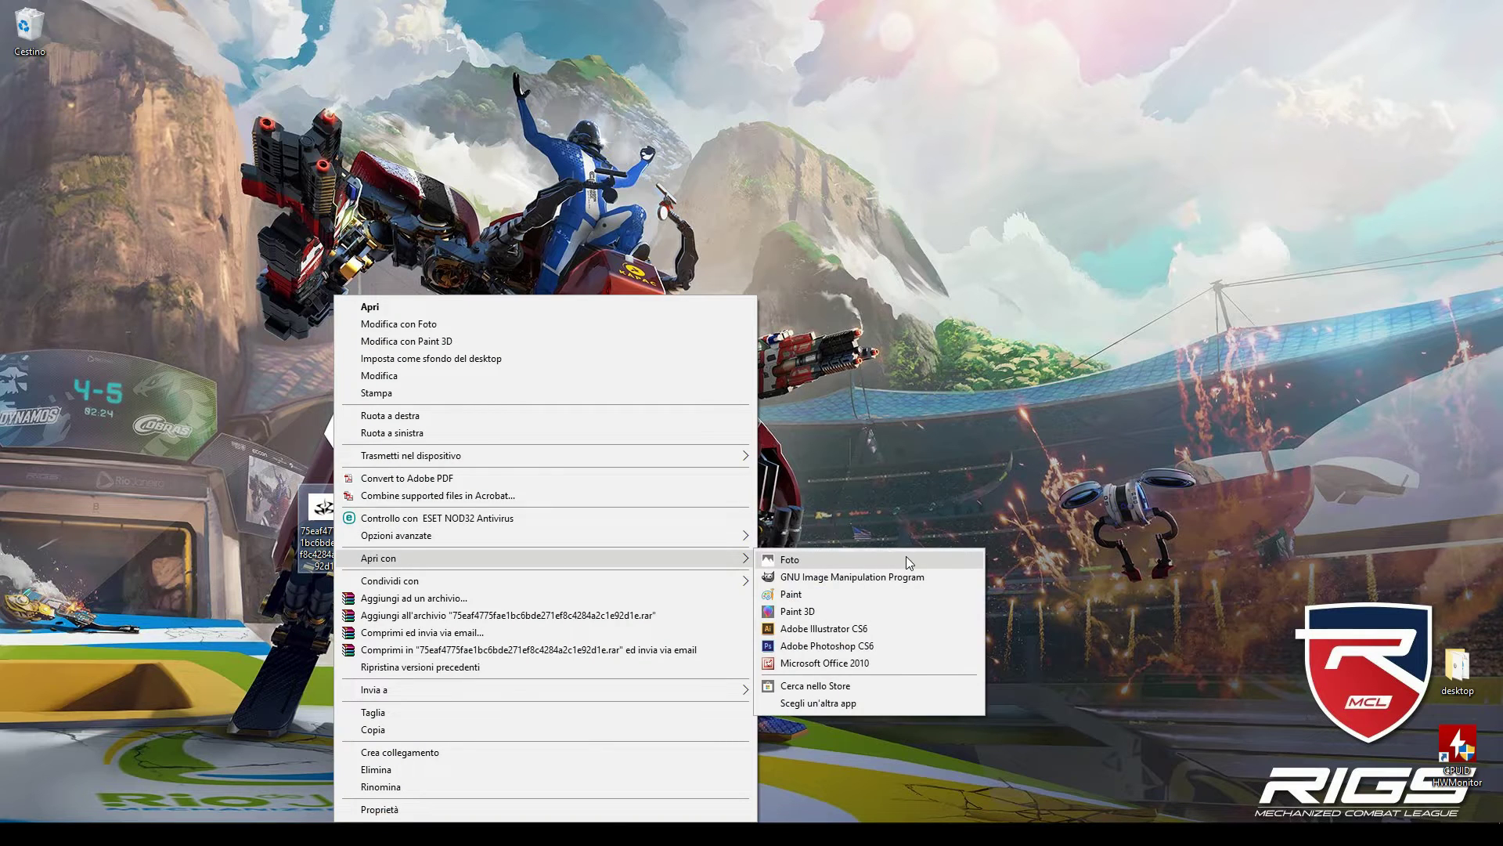
{"action": "left_click", "coordinate": [855, 591]}
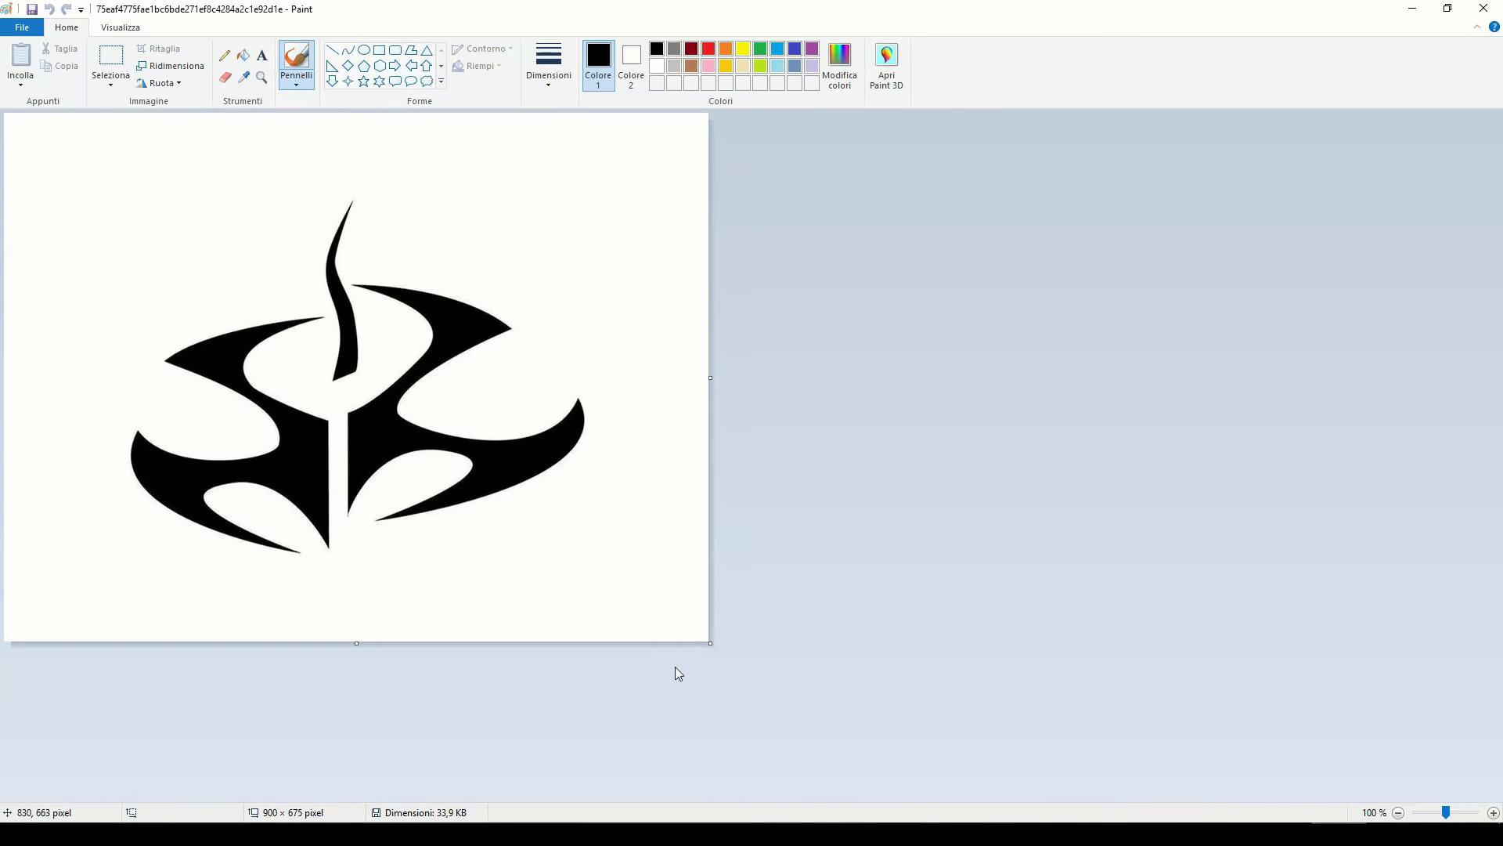
{"action": "left_click_drag", "start_coordinate": [710, 643], "coordinate": [1176, 800]}
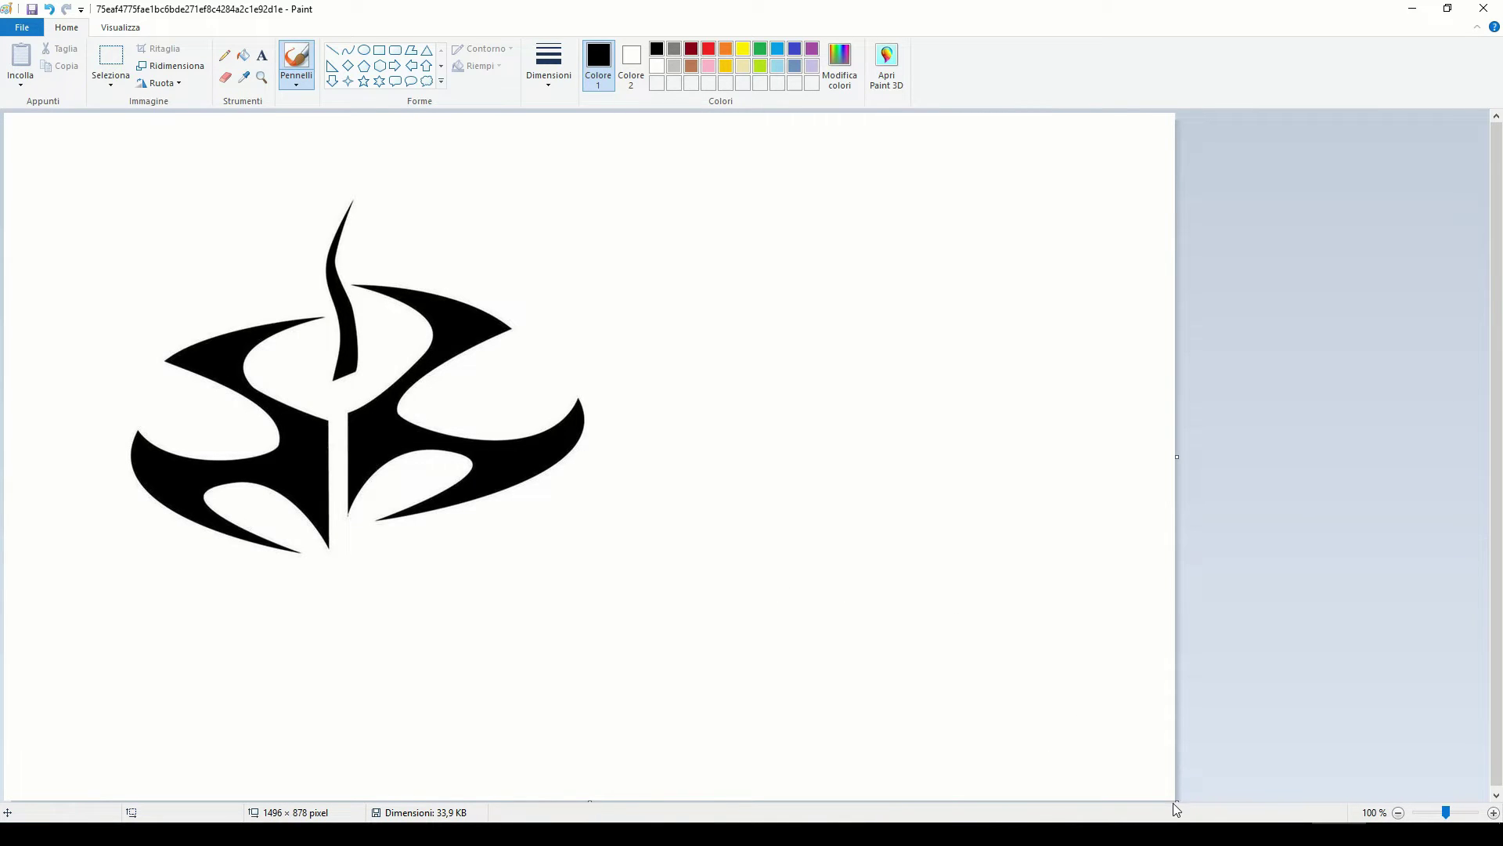
{"action": "left_click_drag", "start_coordinate": [1177, 799], "coordinate": [800, 662]}
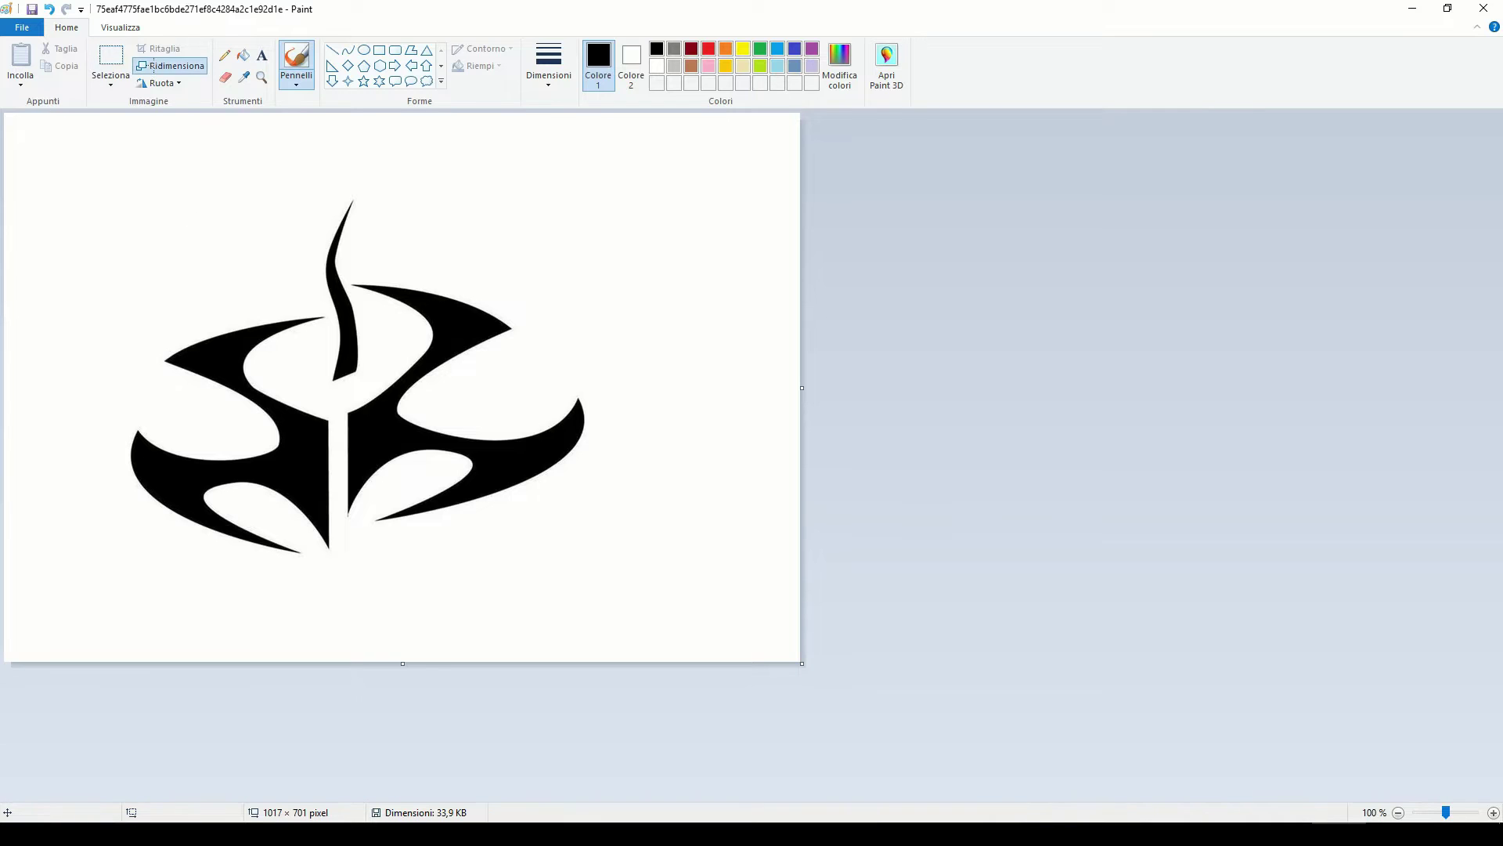
- Resize the image in pixels to 4000 wide (4000 × 2757) with Ridimensiona
{"action": "left_click", "coordinate": [171, 66]}
{"action": "left_click", "coordinate": [171, 122]}
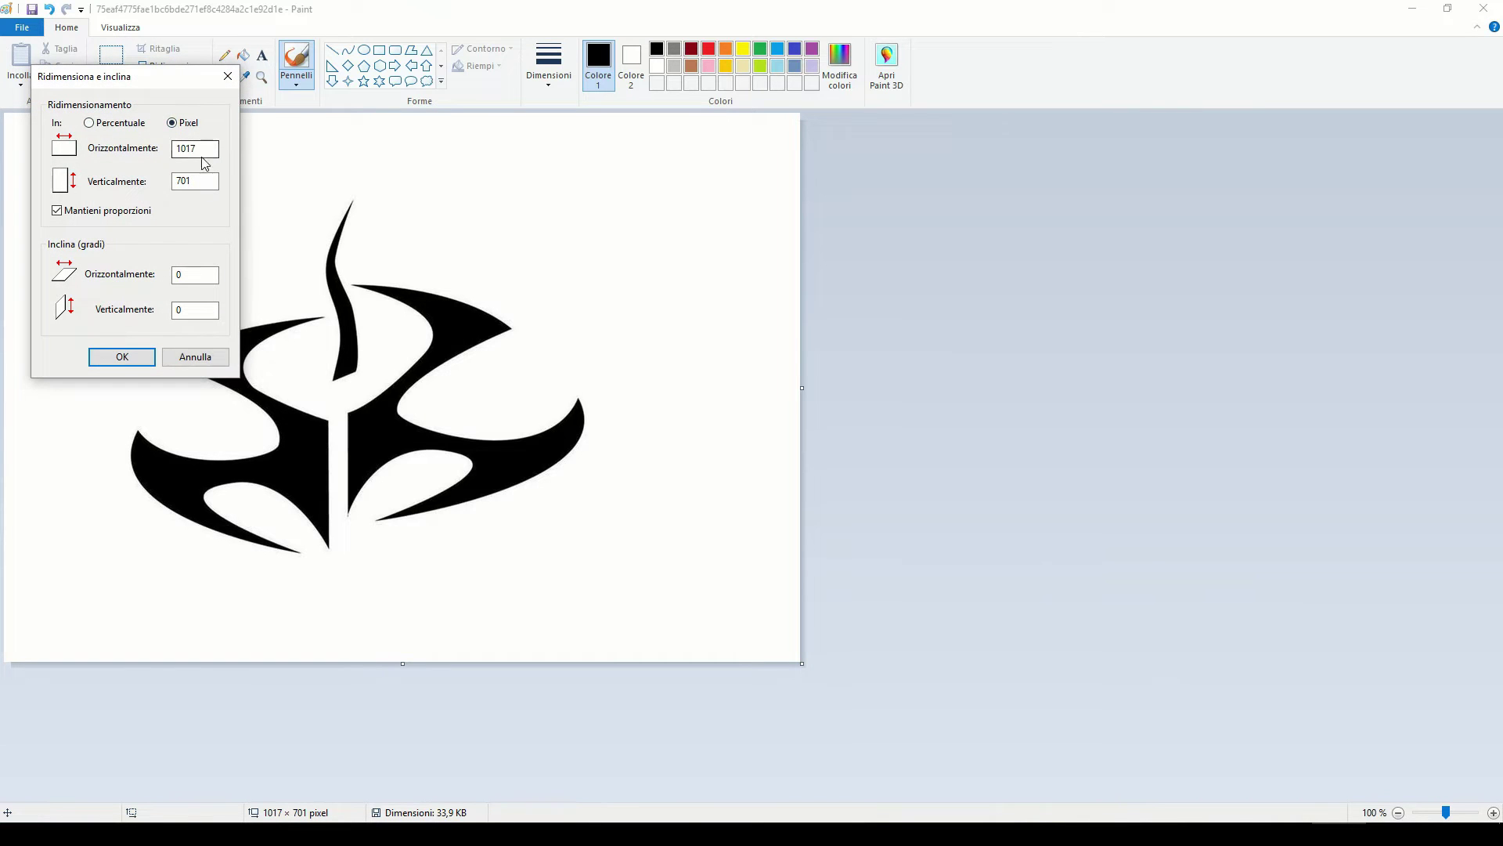
{"action": "left_click_drag", "start_coordinate": [202, 149], "coordinate": [97, 149]}
{"action": "type", "text": "4000"}
{"action": "left_click", "coordinate": [131, 355]}
- Close Paint, choosing Non salvare to discard the resize
{"action": "scroll", "coordinate": [952, 528], "scroll_direction": "down", "scroll_amount": 8}
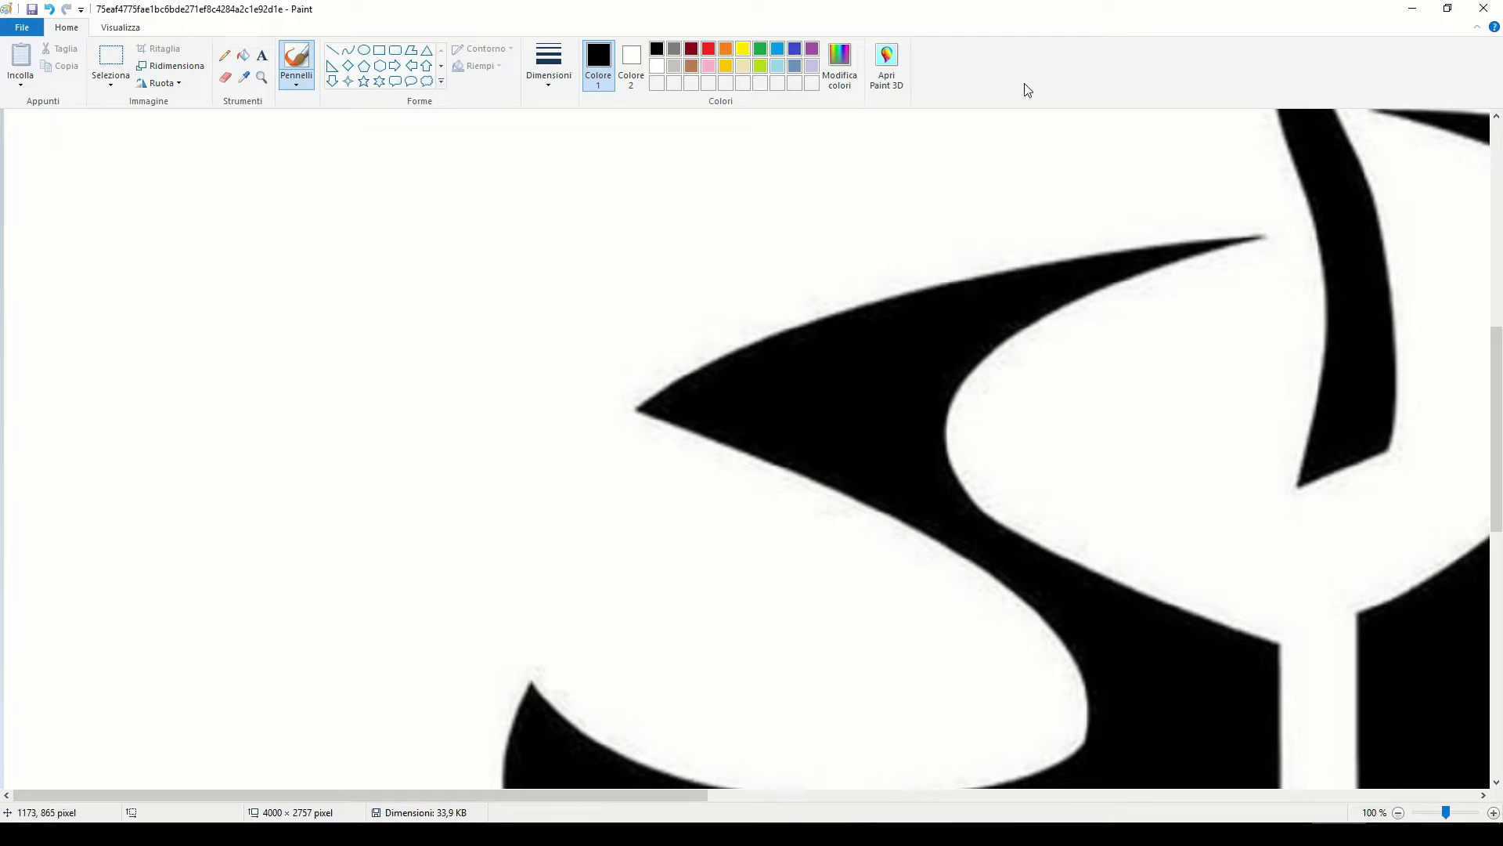
{"action": "left_click", "coordinate": [1484, 7]}
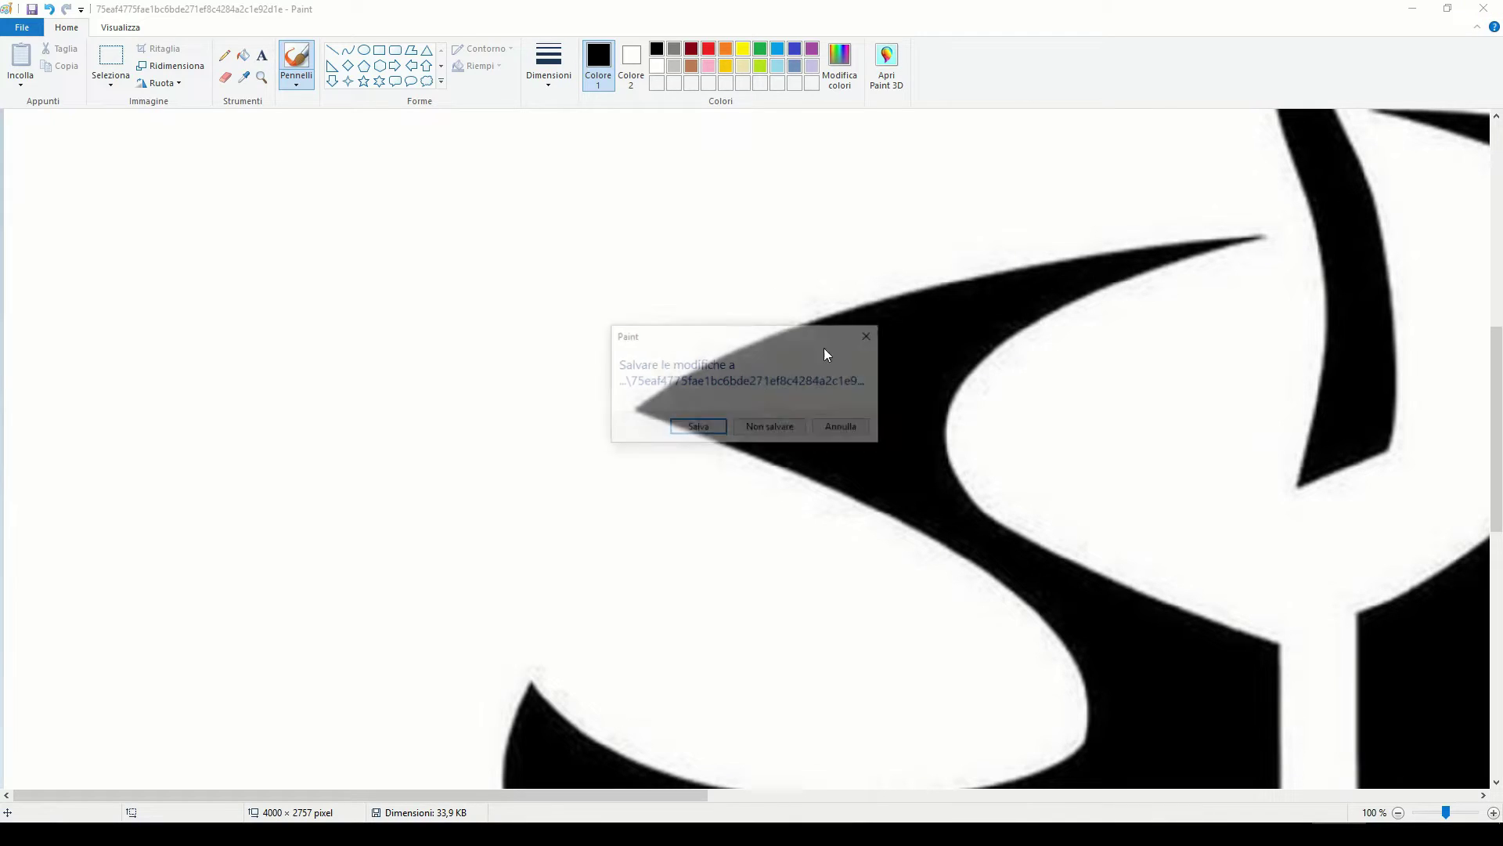
{"action": "left_click", "coordinate": [771, 427]}
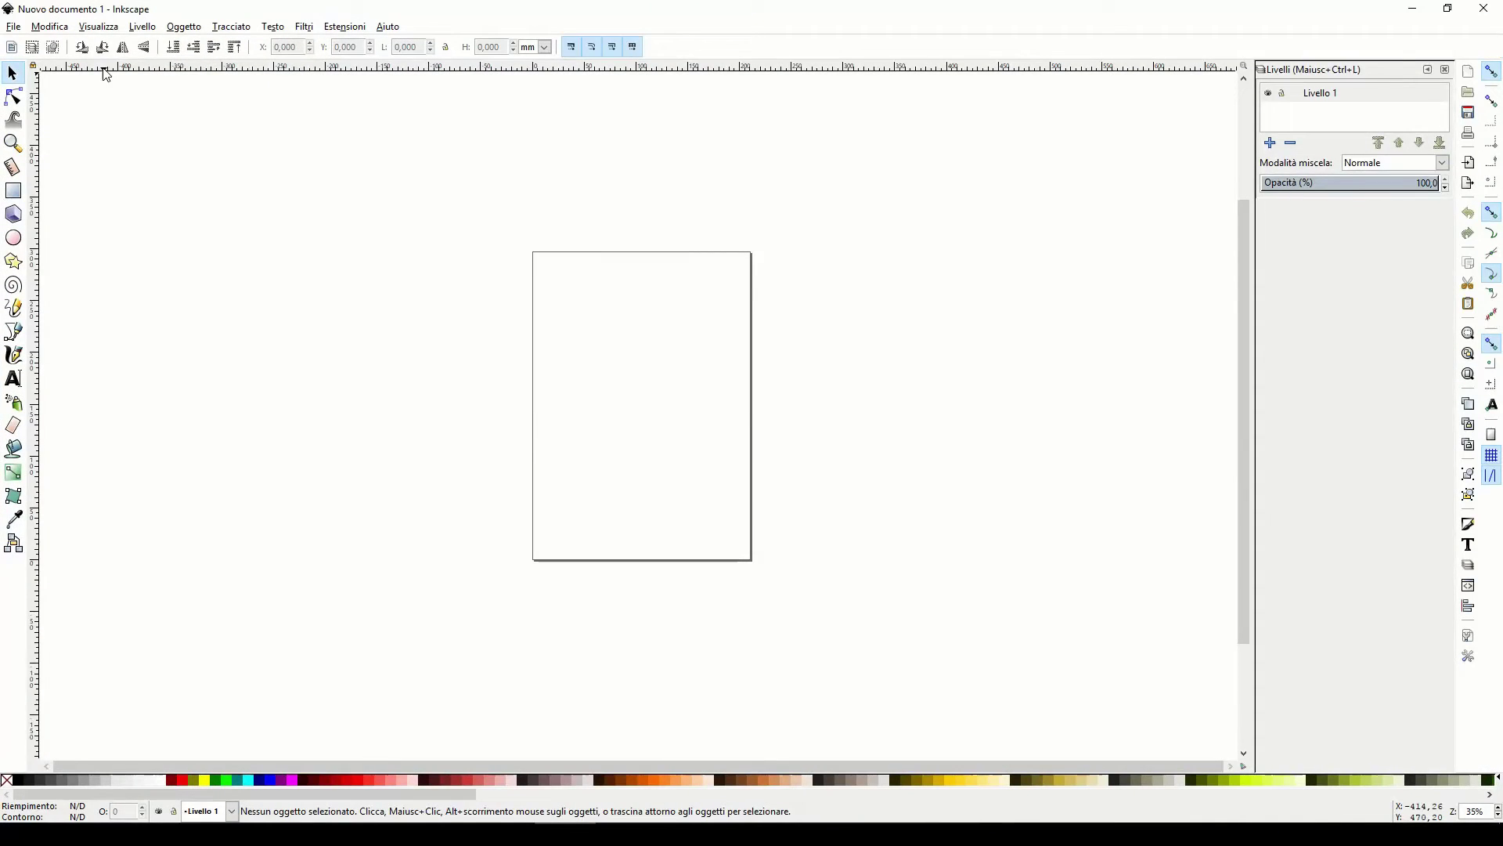
- Dismiss Inkscape's menus and bring the blank Nuovo documento 1 window back into focus
{"action": "left_click", "coordinate": [15, 29]}
{"action": "key", "text": "Escape"}
{"action": "key", "text": "alt+o"}
{"action": "key", "text": "Escape"}
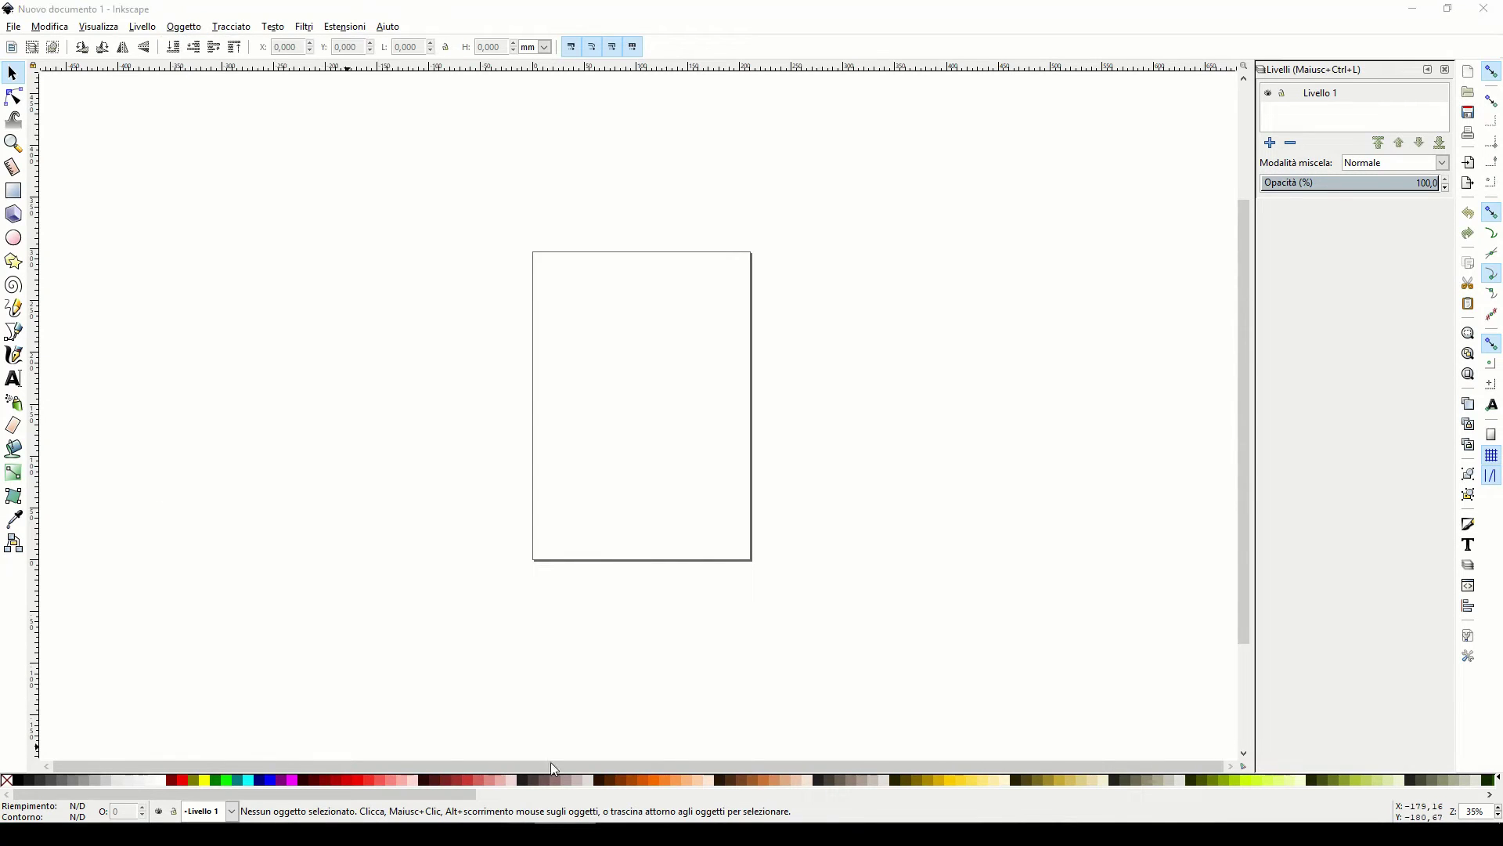
{"action": "right_click", "coordinate": [565, 835]}
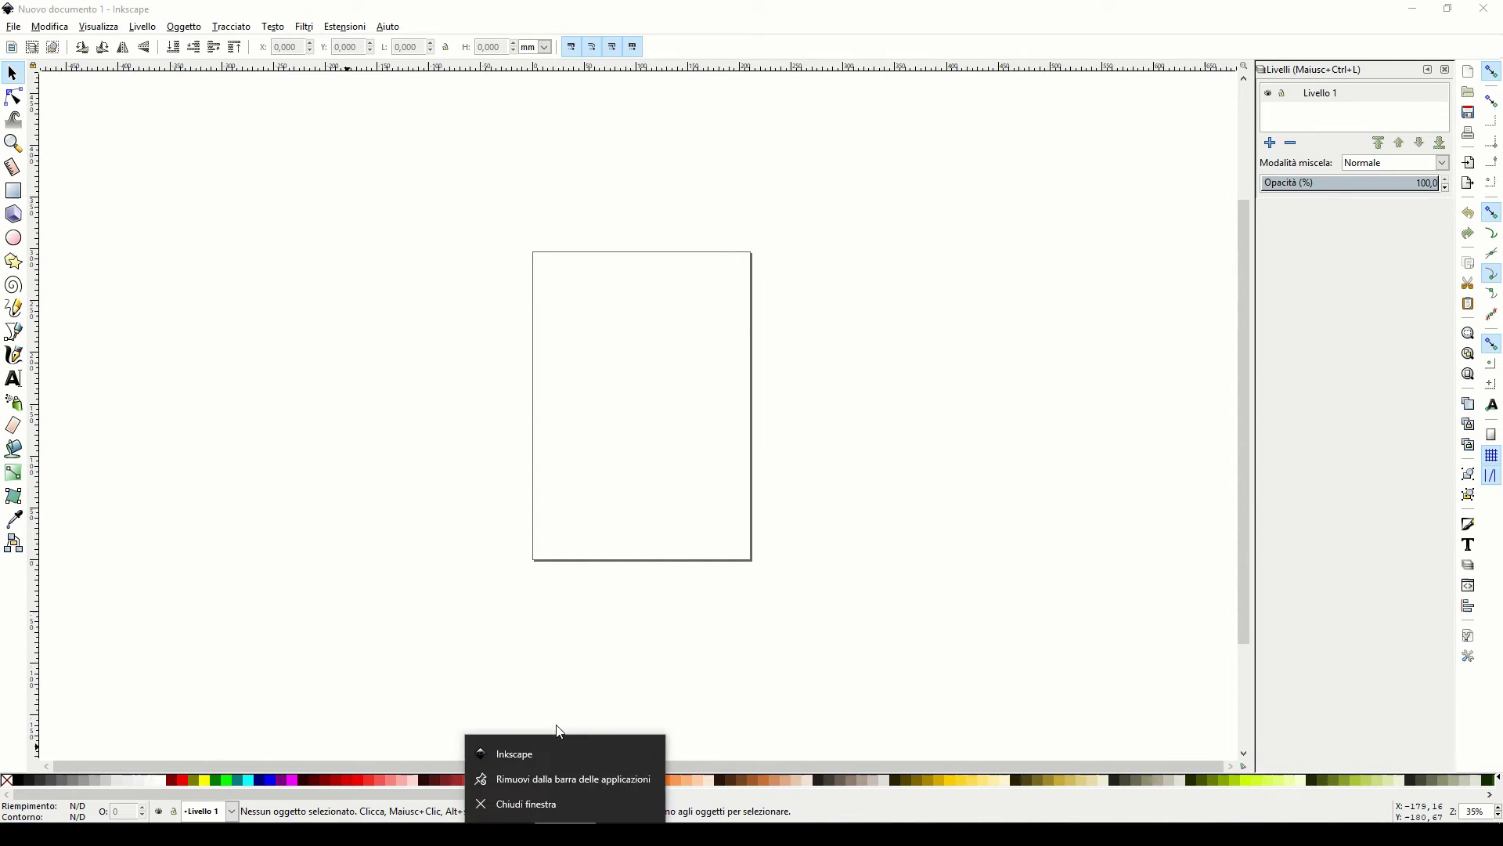
{"action": "left_click", "coordinate": [671, 551]}
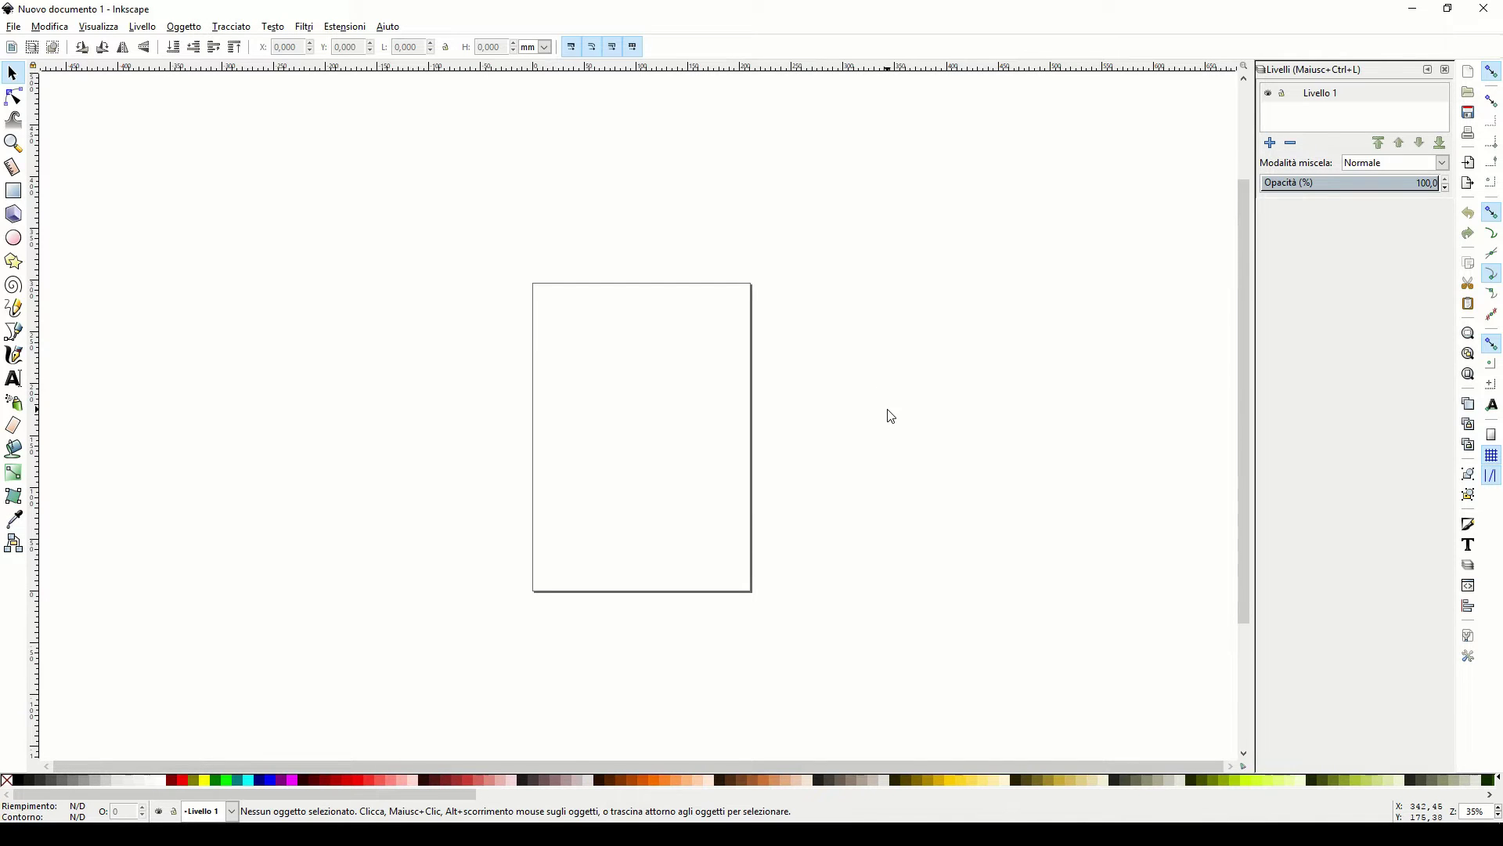
{"action": "scroll", "coordinate": [891, 416], "scroll_direction": "down", "scroll_amount": 1}
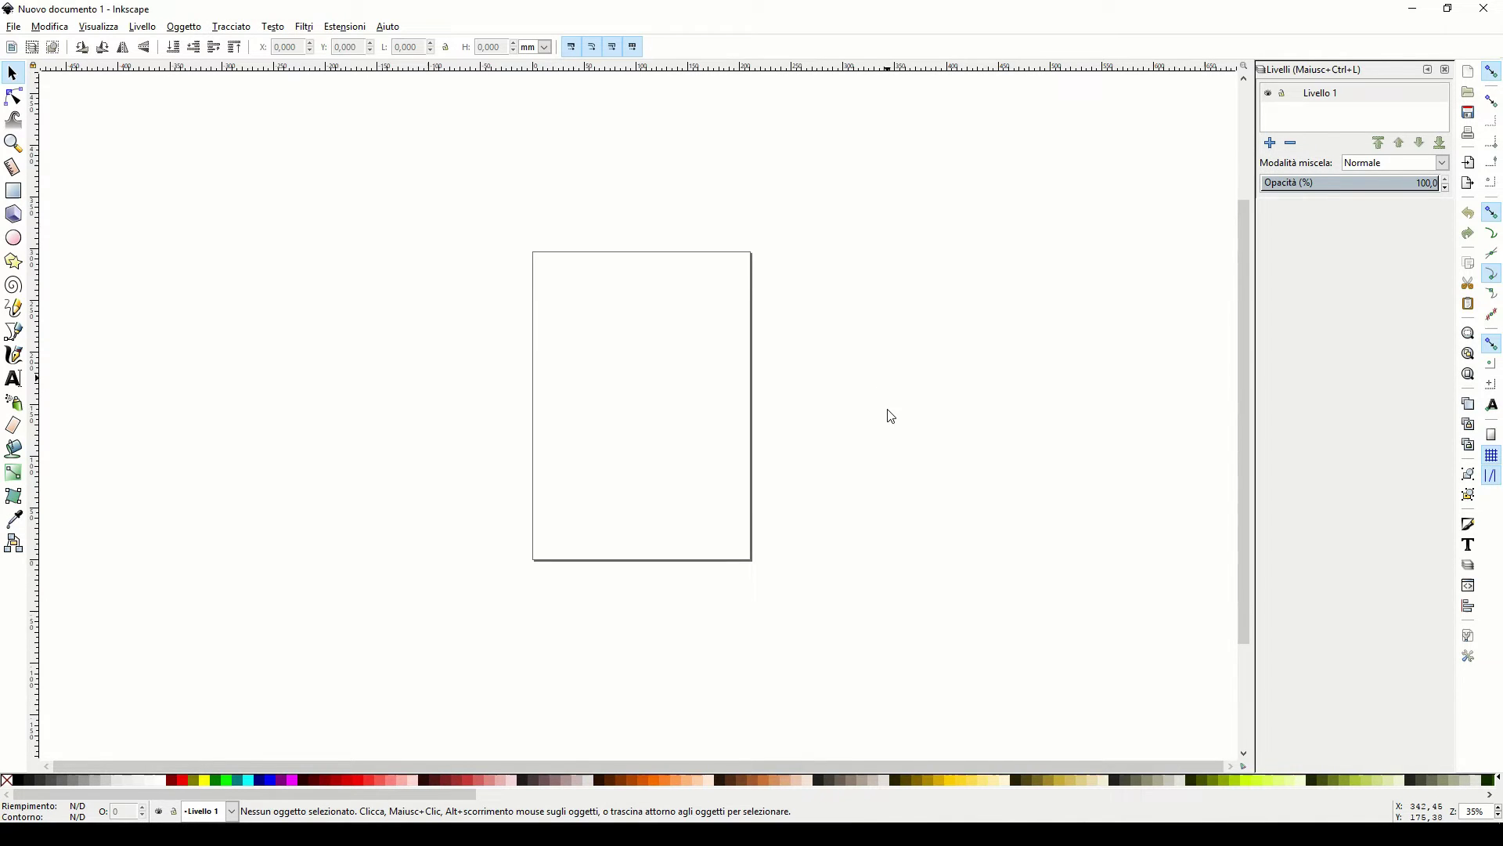
{"action": "left_click", "coordinate": [14, 97]}
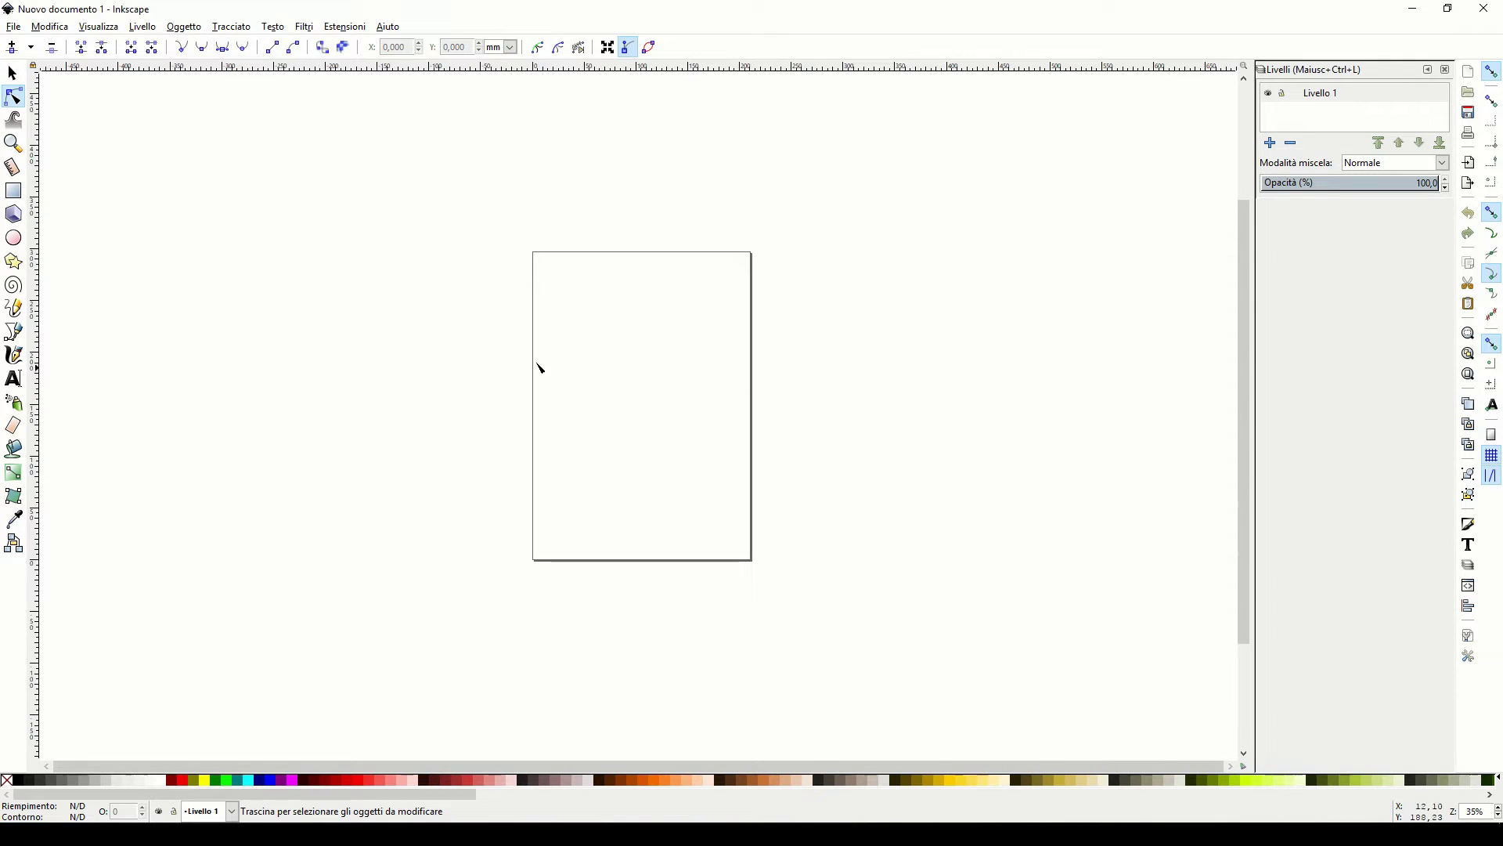
{"action": "left_click", "coordinate": [14, 332]}
{"action": "left_click", "coordinate": [595, 356]}
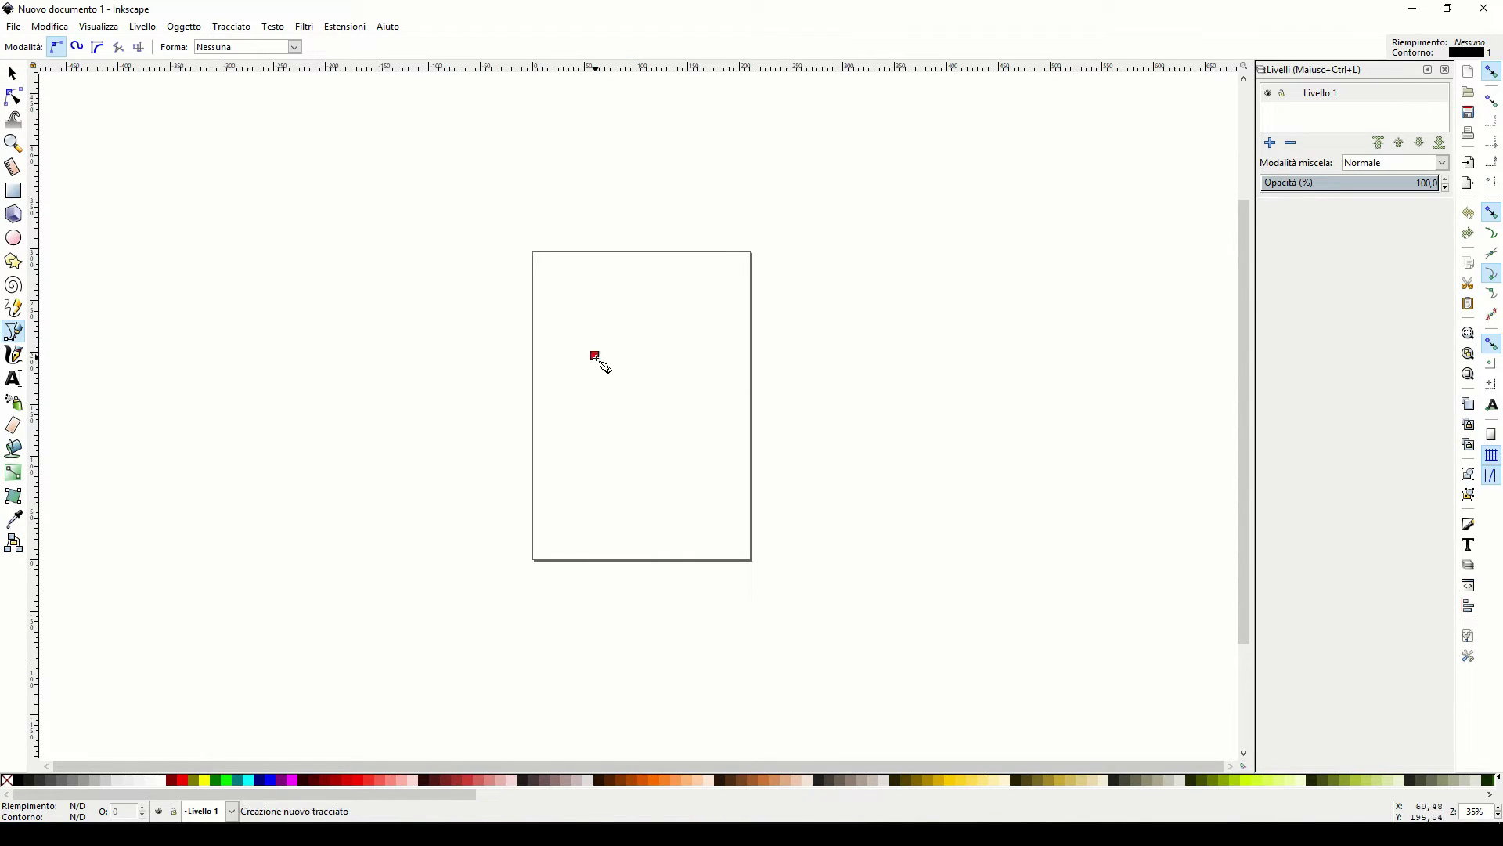
{"action": "left_click", "coordinate": [609, 420]}
{"action": "left_click", "coordinate": [656, 374]}
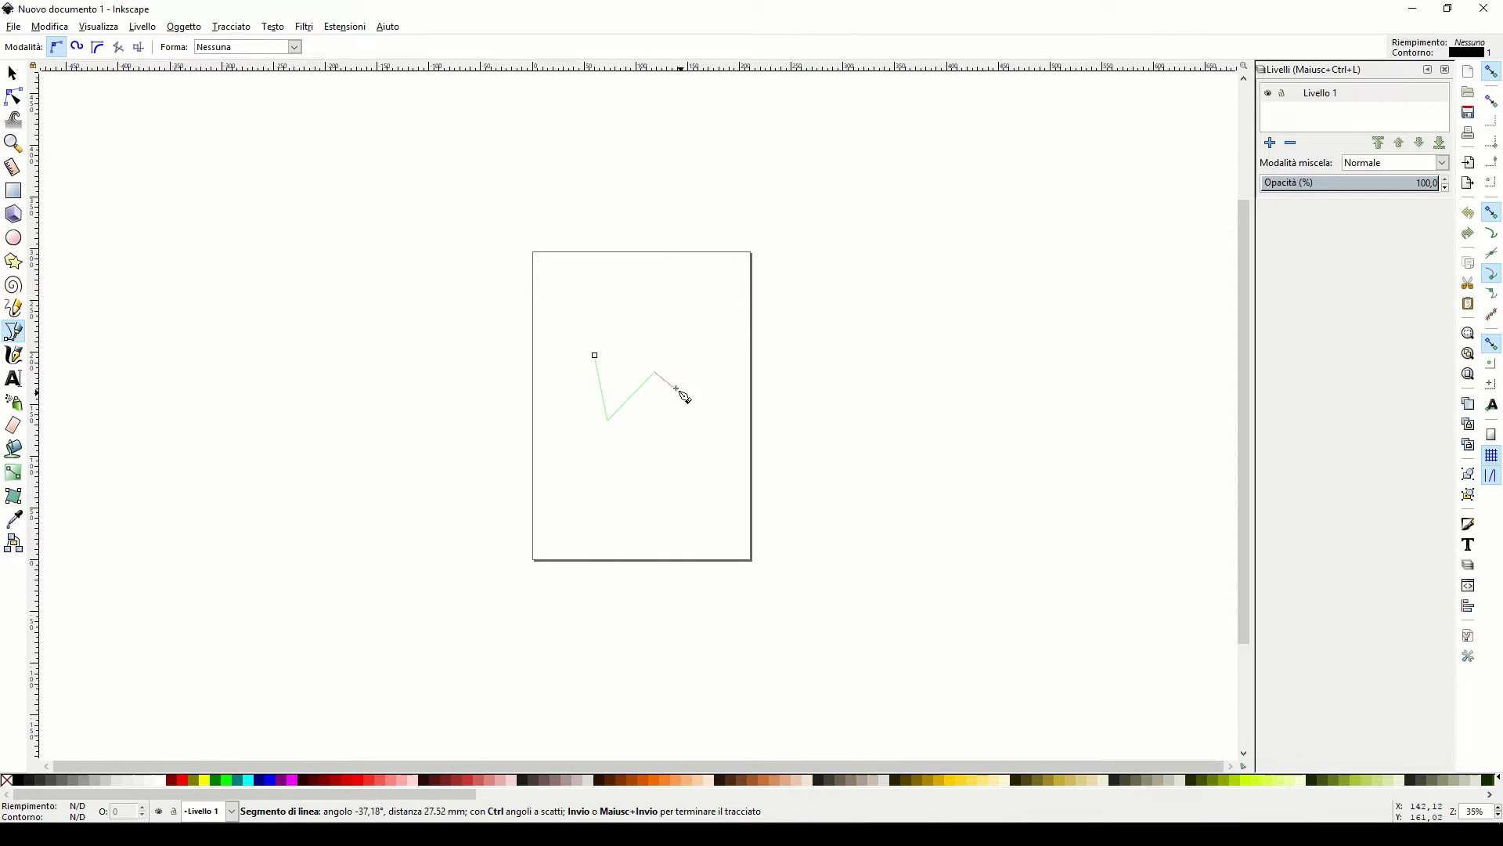
{"action": "left_click", "coordinate": [708, 378]}
{"action": "key", "text": "Return"}
{"action": "scroll", "coordinate": [648, 410], "scroll_direction": "up", "scroll_amount": 2}
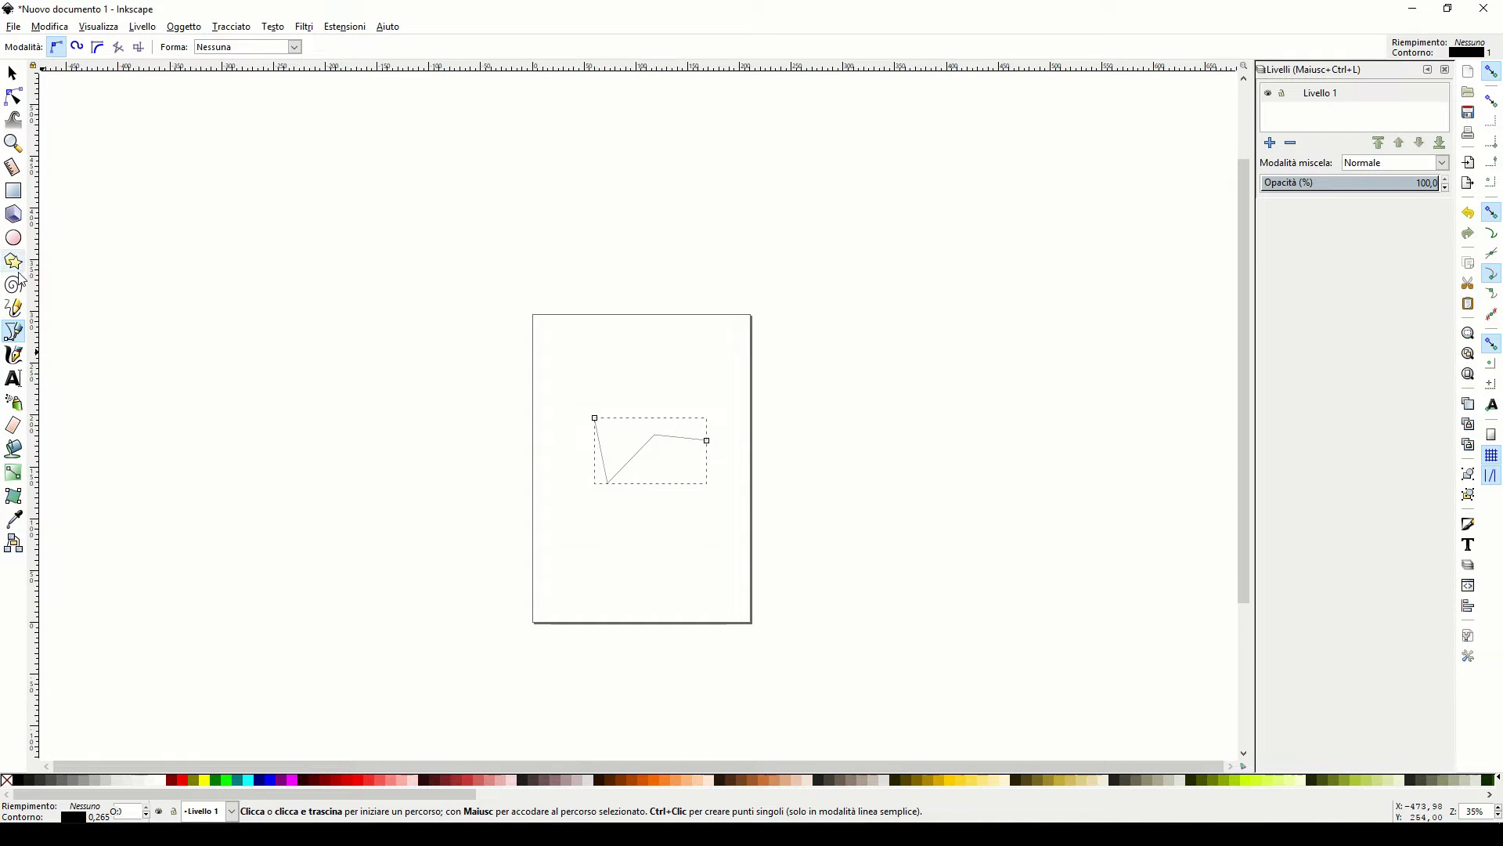
{"action": "left_click", "coordinate": [11, 74]}
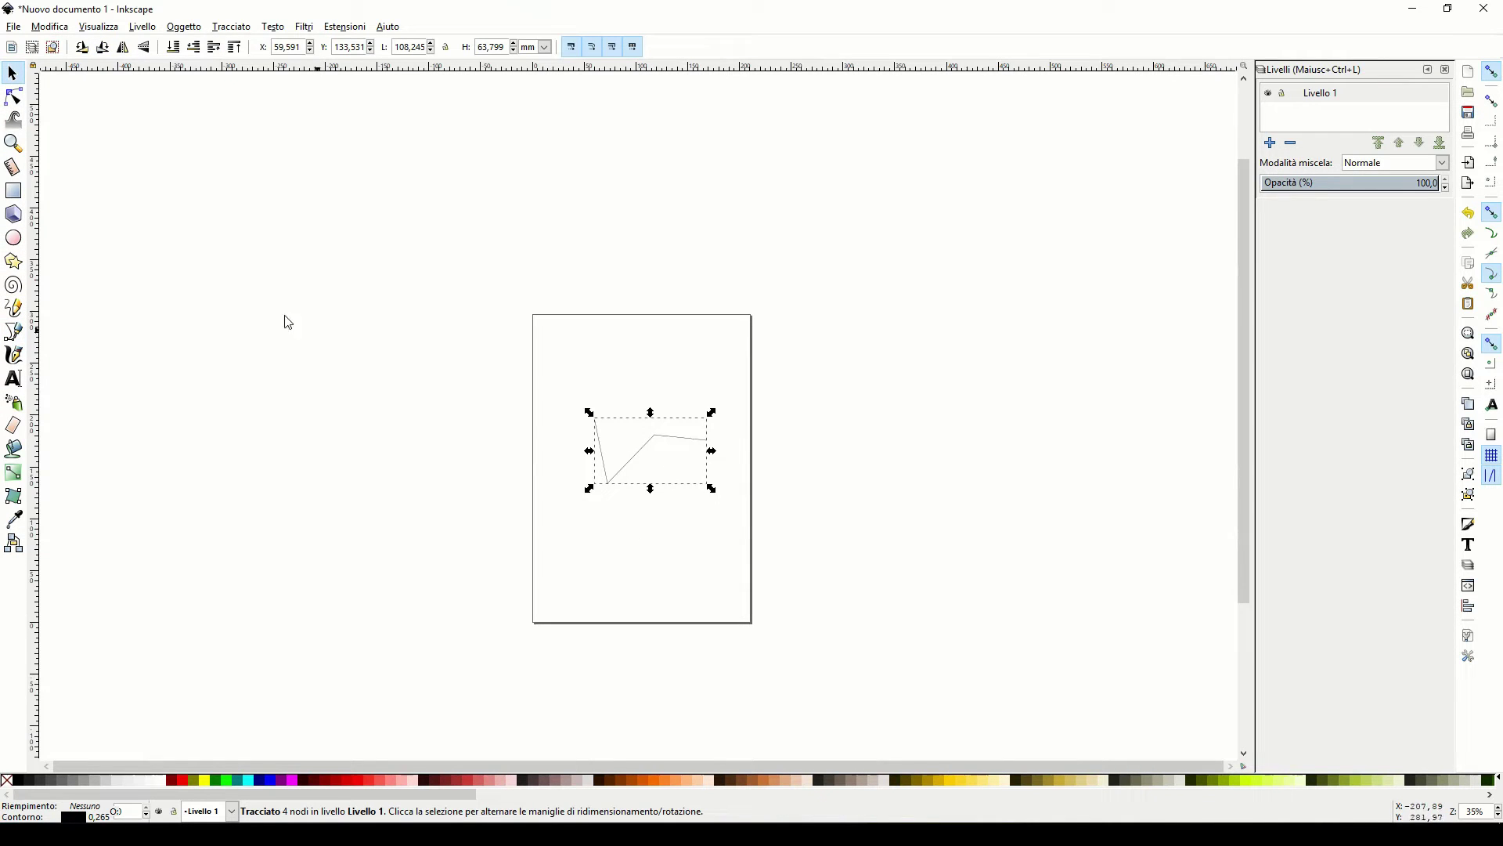
{"action": "left_click", "coordinate": [13, 97]}
{"action": "left_click_drag", "start_coordinate": [656, 438], "coordinate": [654, 496]}
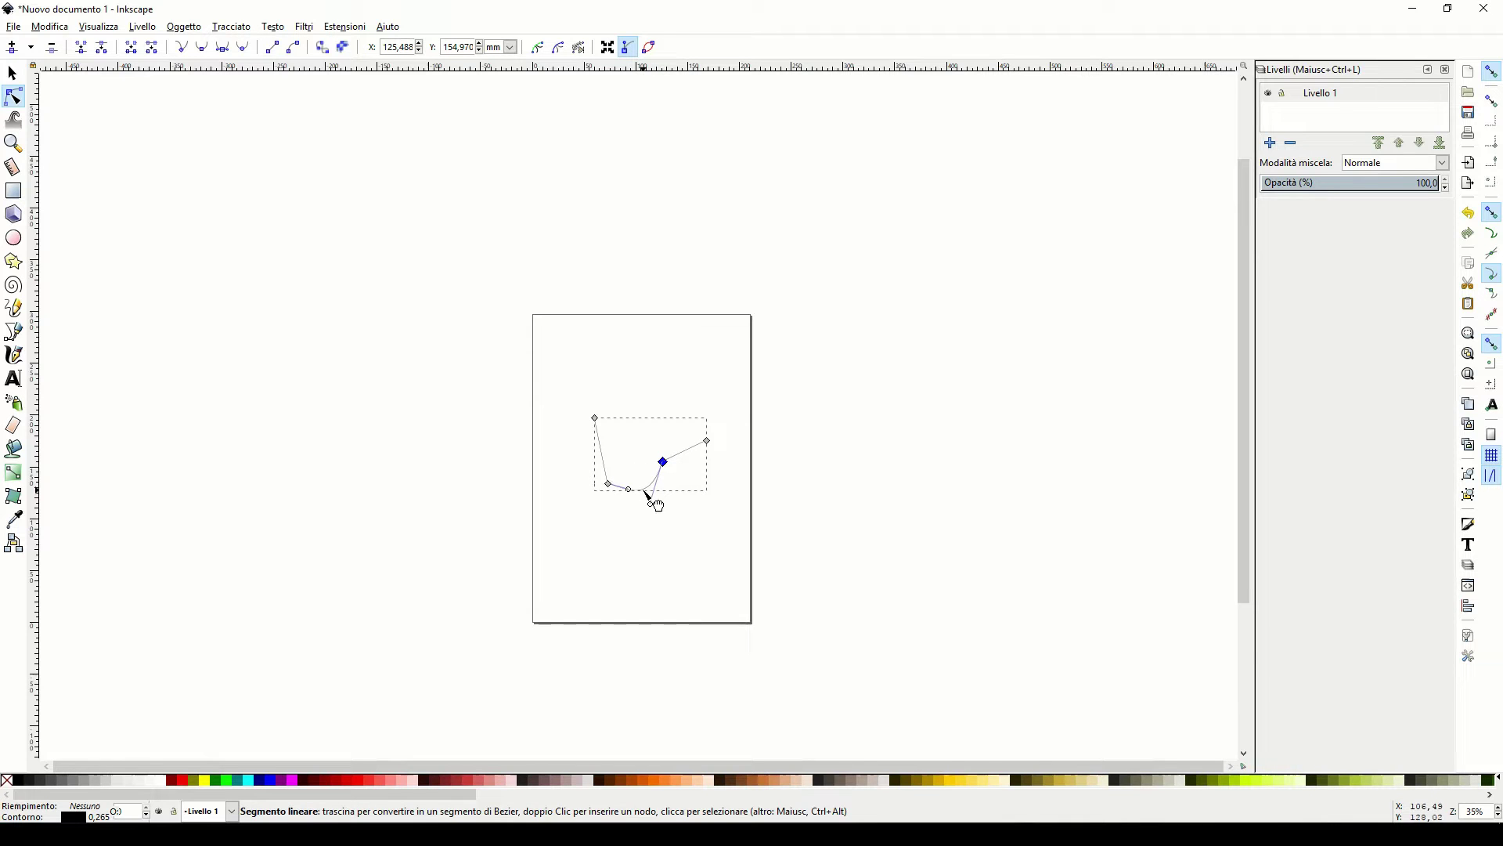
{"action": "left_click", "coordinate": [610, 458]}
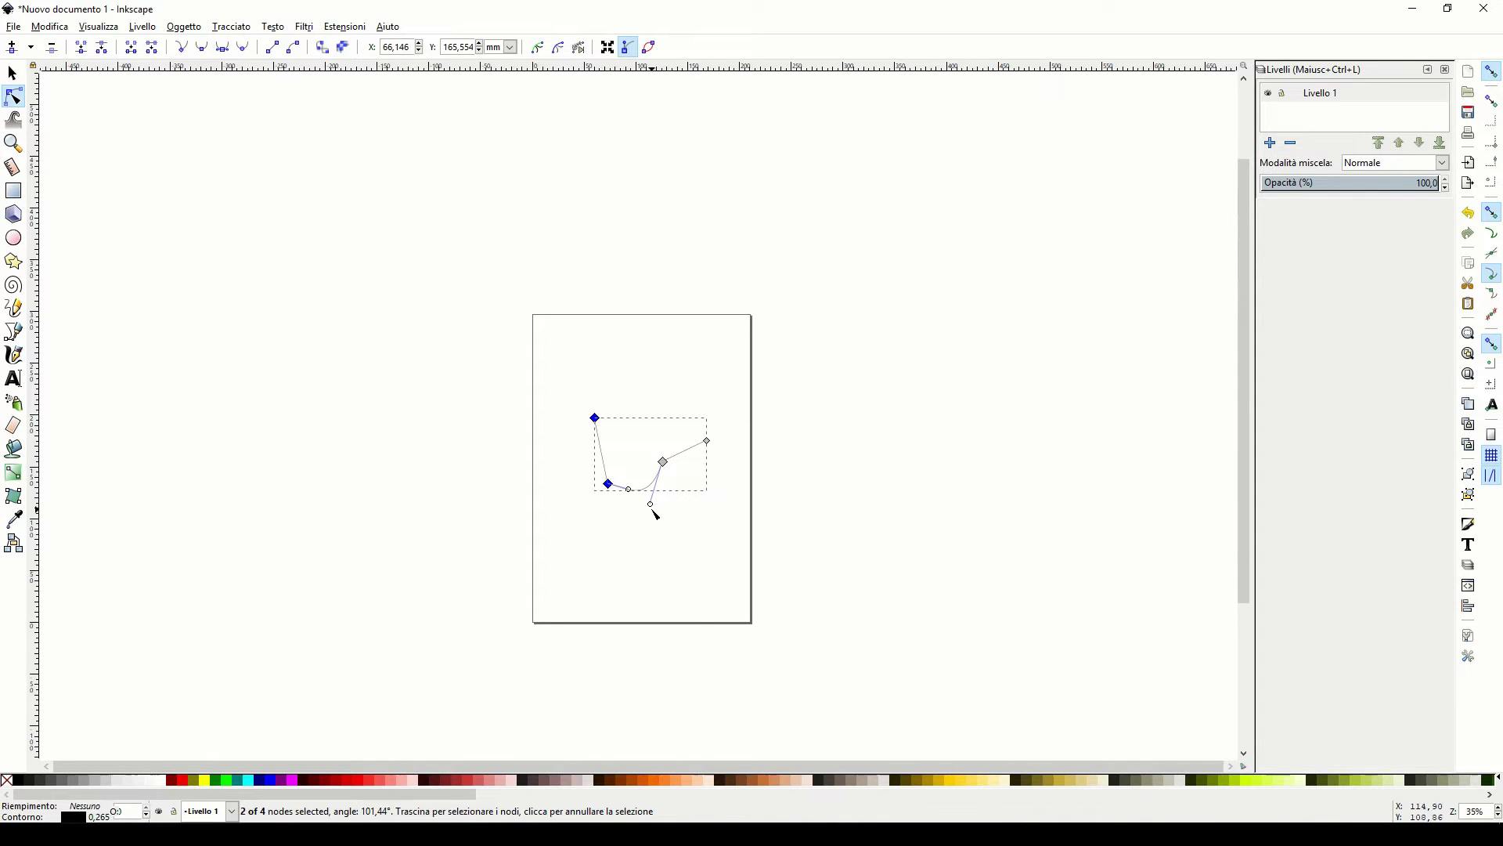
{"action": "mouse_move", "coordinate": [652, 505]}
{"action": "left_mouse_down"}
{"action": "mouse_move", "coordinate": [585, 483]}
{"action": "mouse_move", "coordinate": [647, 556]}
{"action": "mouse_move", "coordinate": [672, 544]}
{"action": "left_mouse_up"}
{"action": "left_click_drag", "start_coordinate": [629, 490], "coordinate": [595, 515]}
{"action": "scroll", "coordinate": [699, 514], "scroll_direction": "up", "scroll_amount": 3}
{"action": "scroll", "coordinate": [701, 513], "scroll_direction": "down", "scroll_amount": 1}
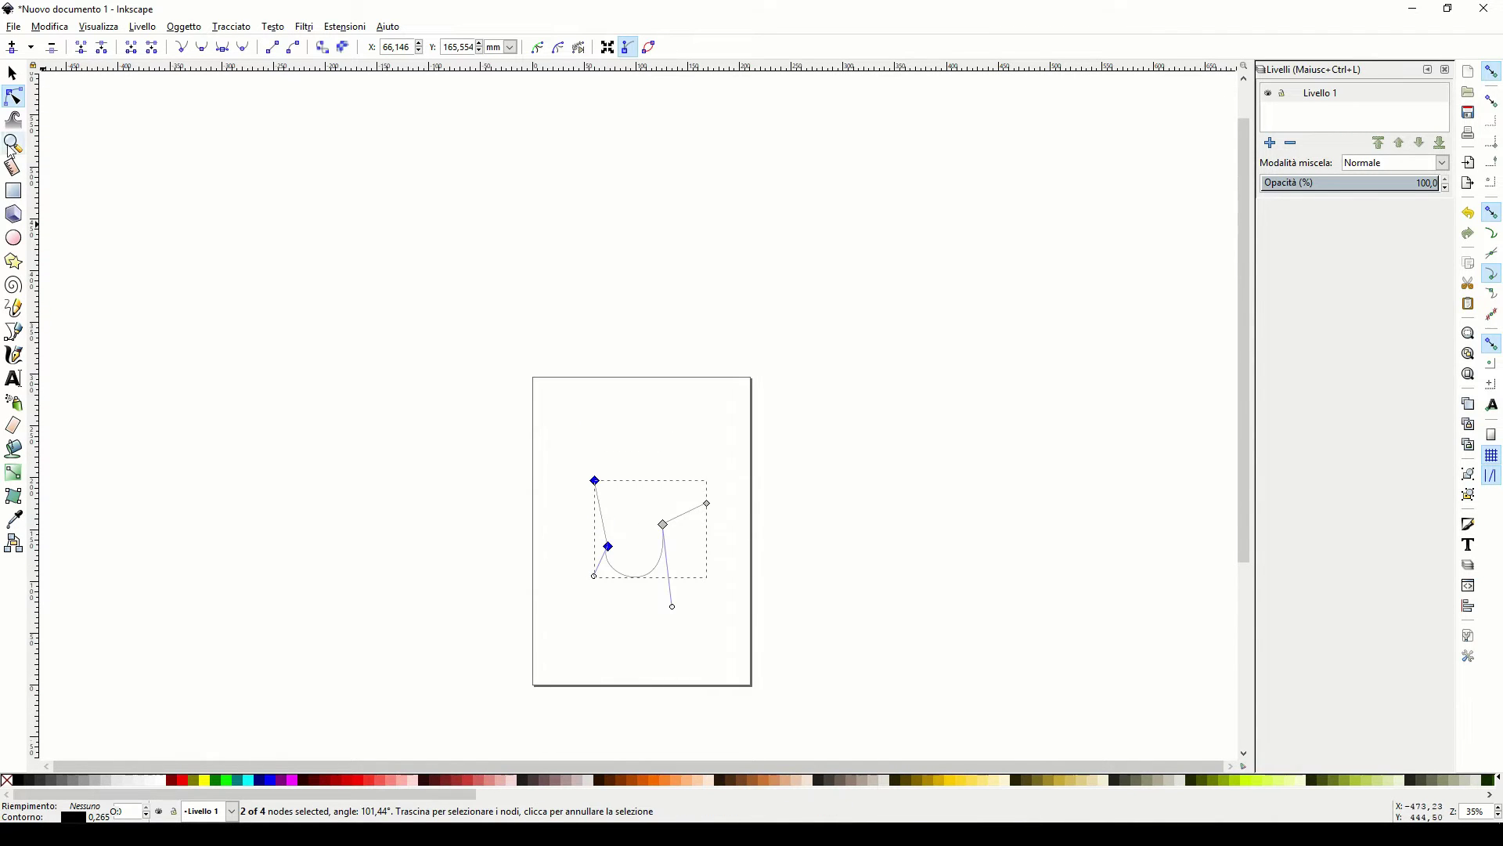
{"action": "left_click", "coordinate": [11, 74]}
{"action": "mouse_move", "coordinate": [602, 447]}
{"action": "left_mouse_down"}
{"action": "mouse_move", "coordinate": [634, 526]}
{"action": "mouse_move", "coordinate": [612, 422]}
{"action": "left_mouse_up"}
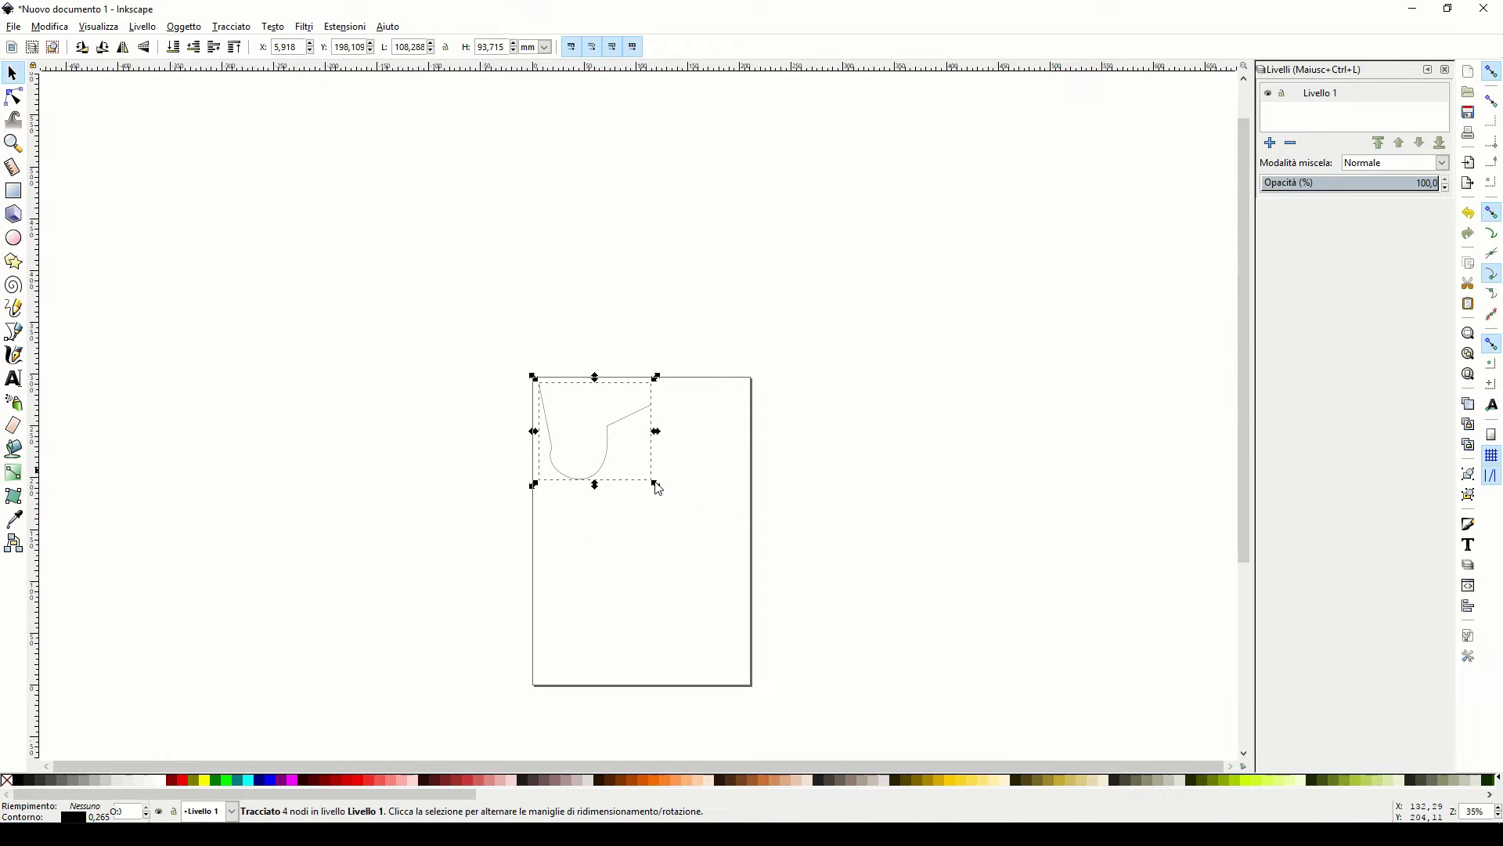
{"action": "left_click_drag", "start_coordinate": [657, 485], "coordinate": [1158, 711]}
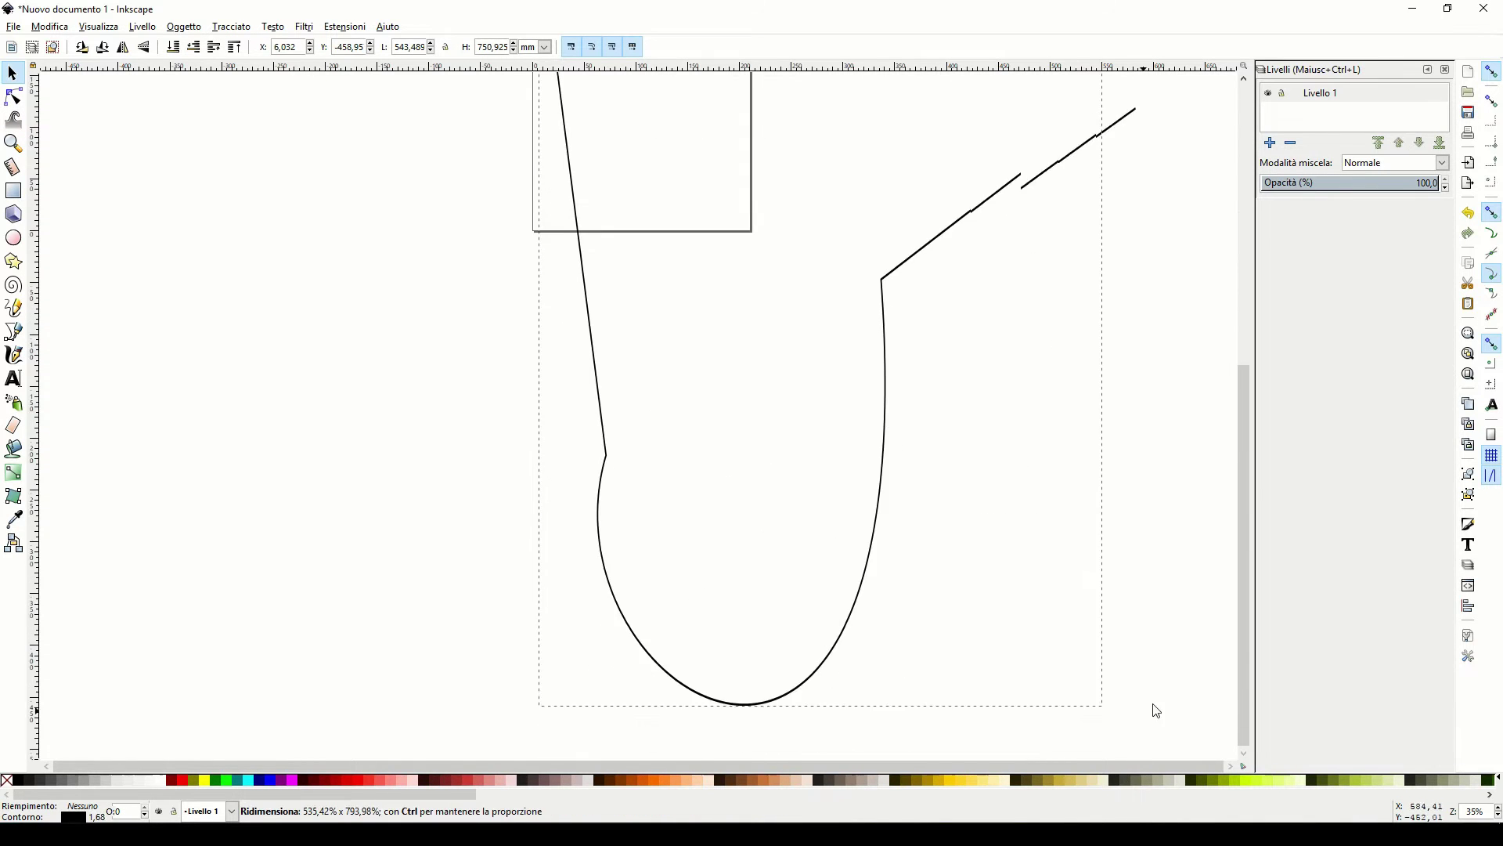
{"action": "left_click_drag", "start_coordinate": [1158, 711], "coordinate": [1000, 698]}
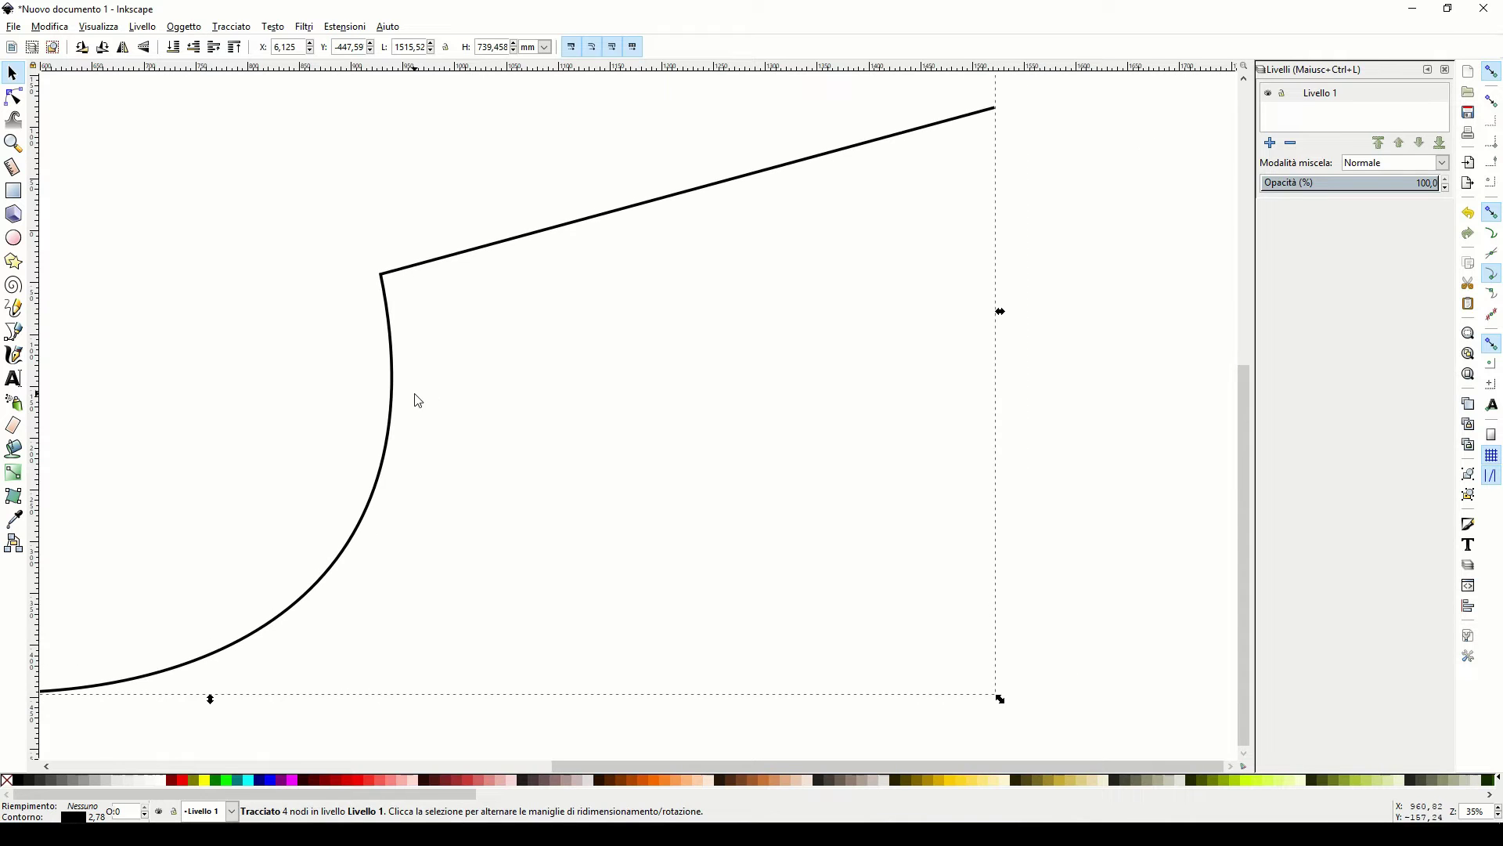
{"action": "left_click_drag", "start_coordinate": [580, 526], "coordinate": [951, 583]}
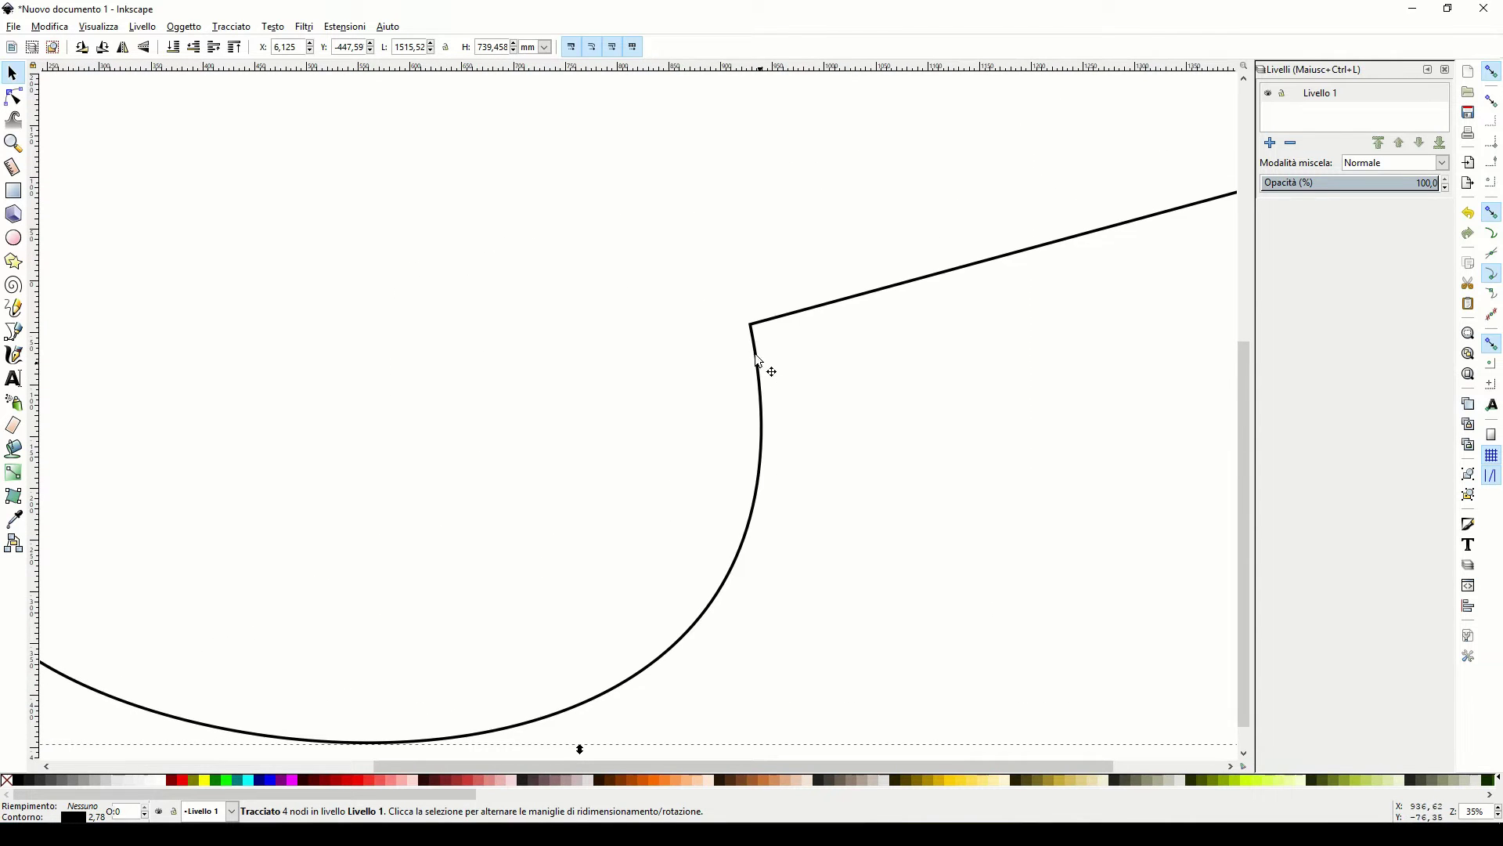
{"action": "left_click_drag", "start_coordinate": [518, 571], "coordinate": [937, 628]}
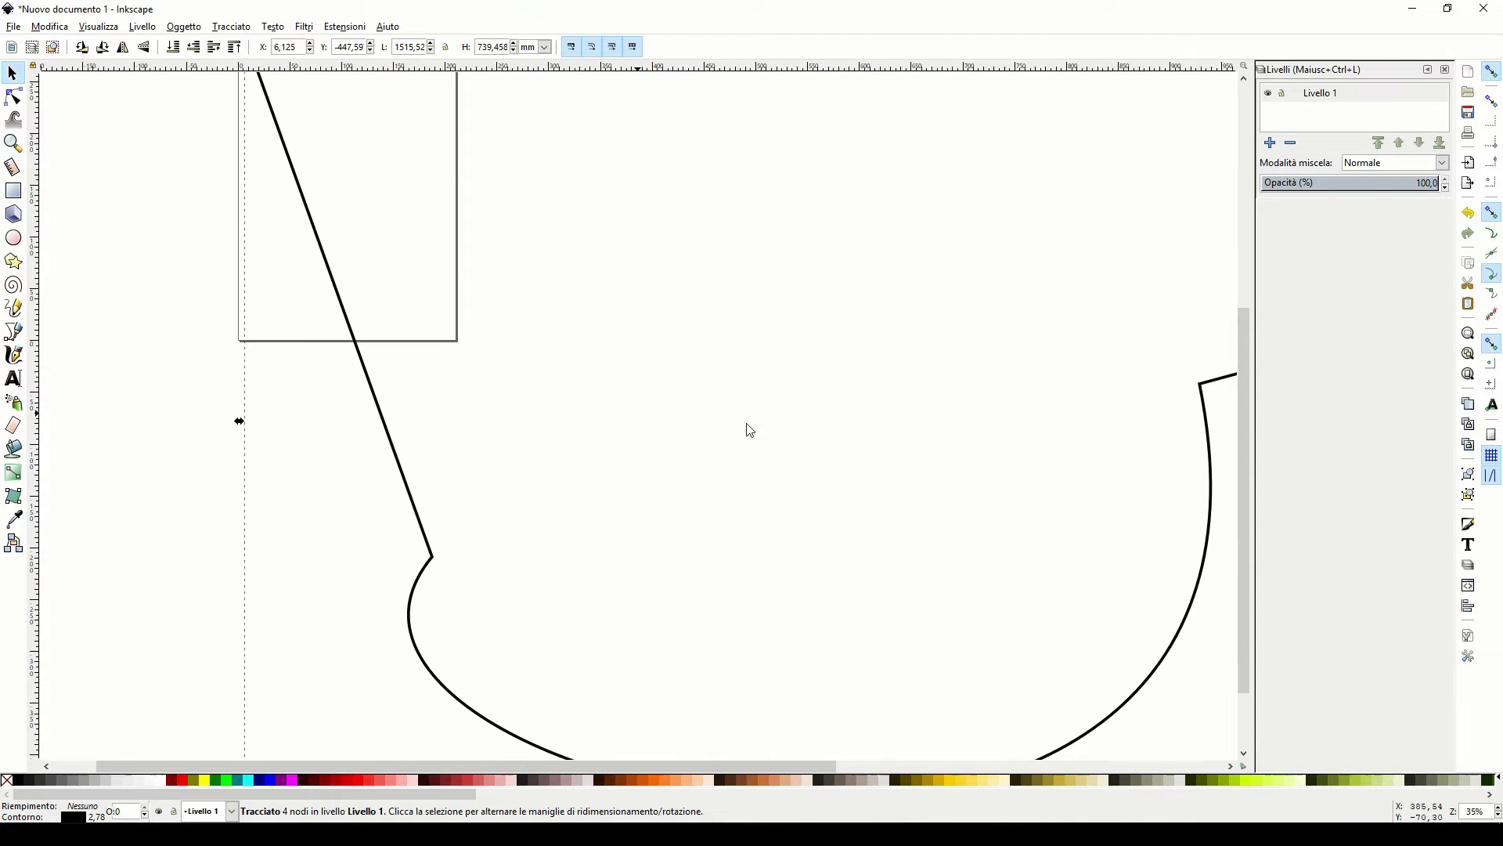
{"action": "key", "text": "Delete"}
{"action": "mouse_move", "coordinate": [563, 436]}
{"action": "left_mouse_down"}
{"action": "mouse_move", "coordinate": [842, 647]}
{"action": "mouse_move", "coordinate": [900, 644]}
{"action": "mouse_move", "coordinate": [812, 623]}
{"action": "left_mouse_up"}
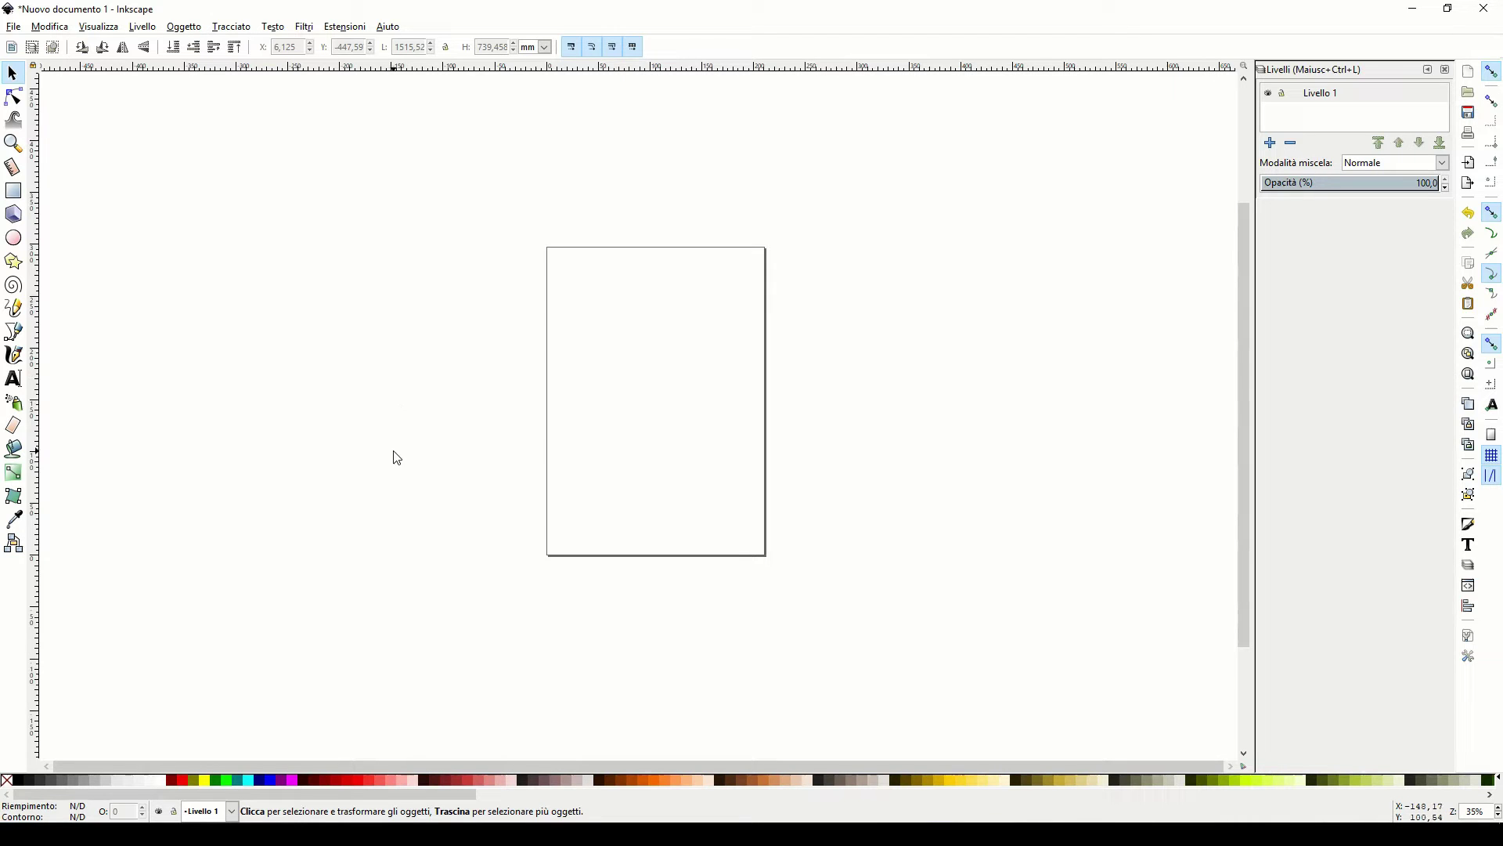
- Import the desktop logo JPEG as an embedded 900 × 675 image and nudge it over the page
{"action": "left_click_drag", "start_coordinate": [858, 4], "coordinate": [816, 221]}
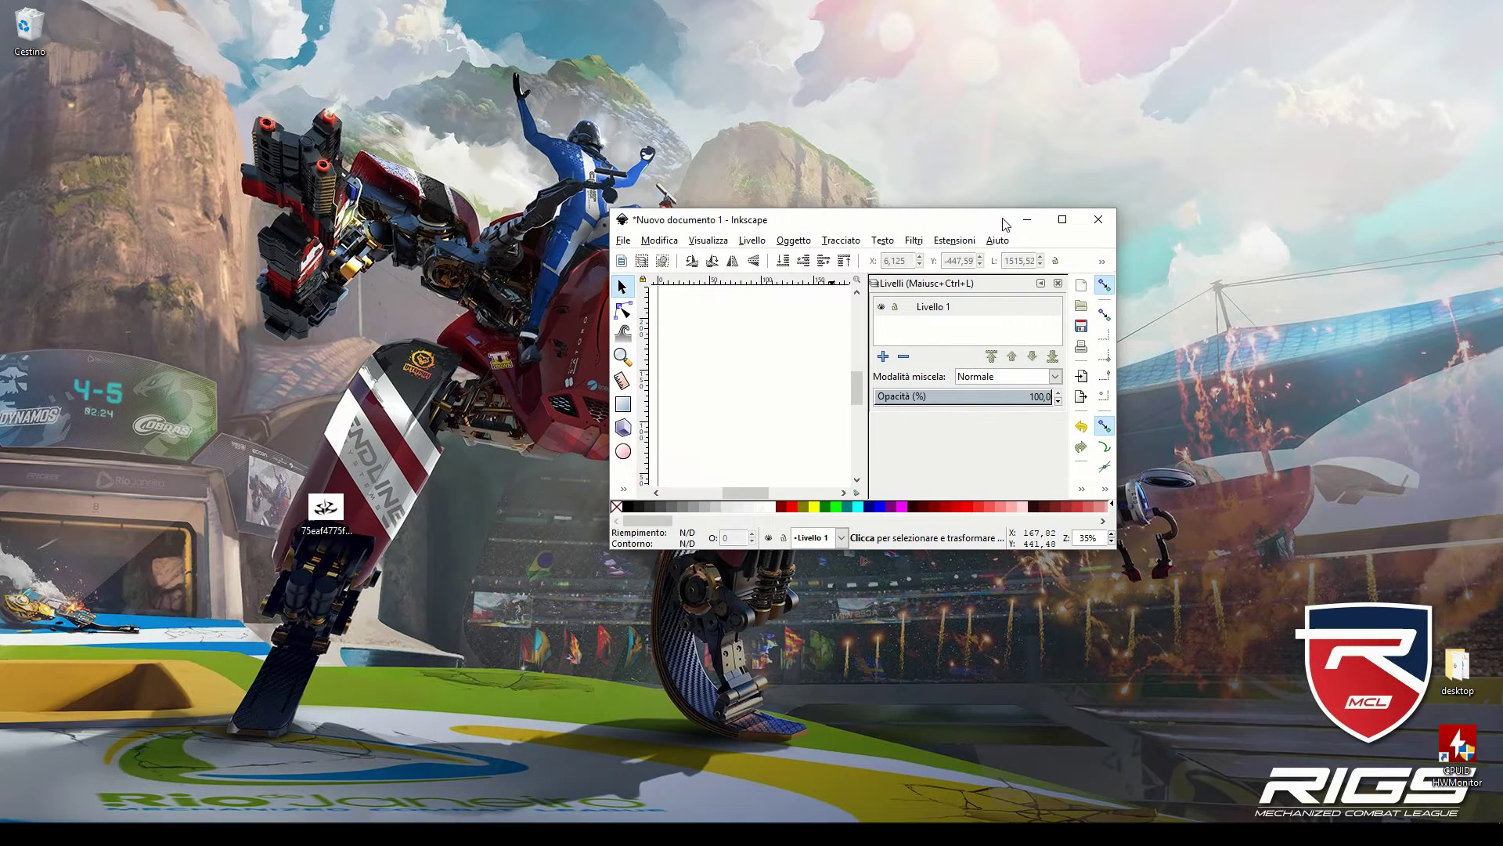
{"action": "left_click_drag", "start_coordinate": [326, 507], "coordinate": [741, 393]}
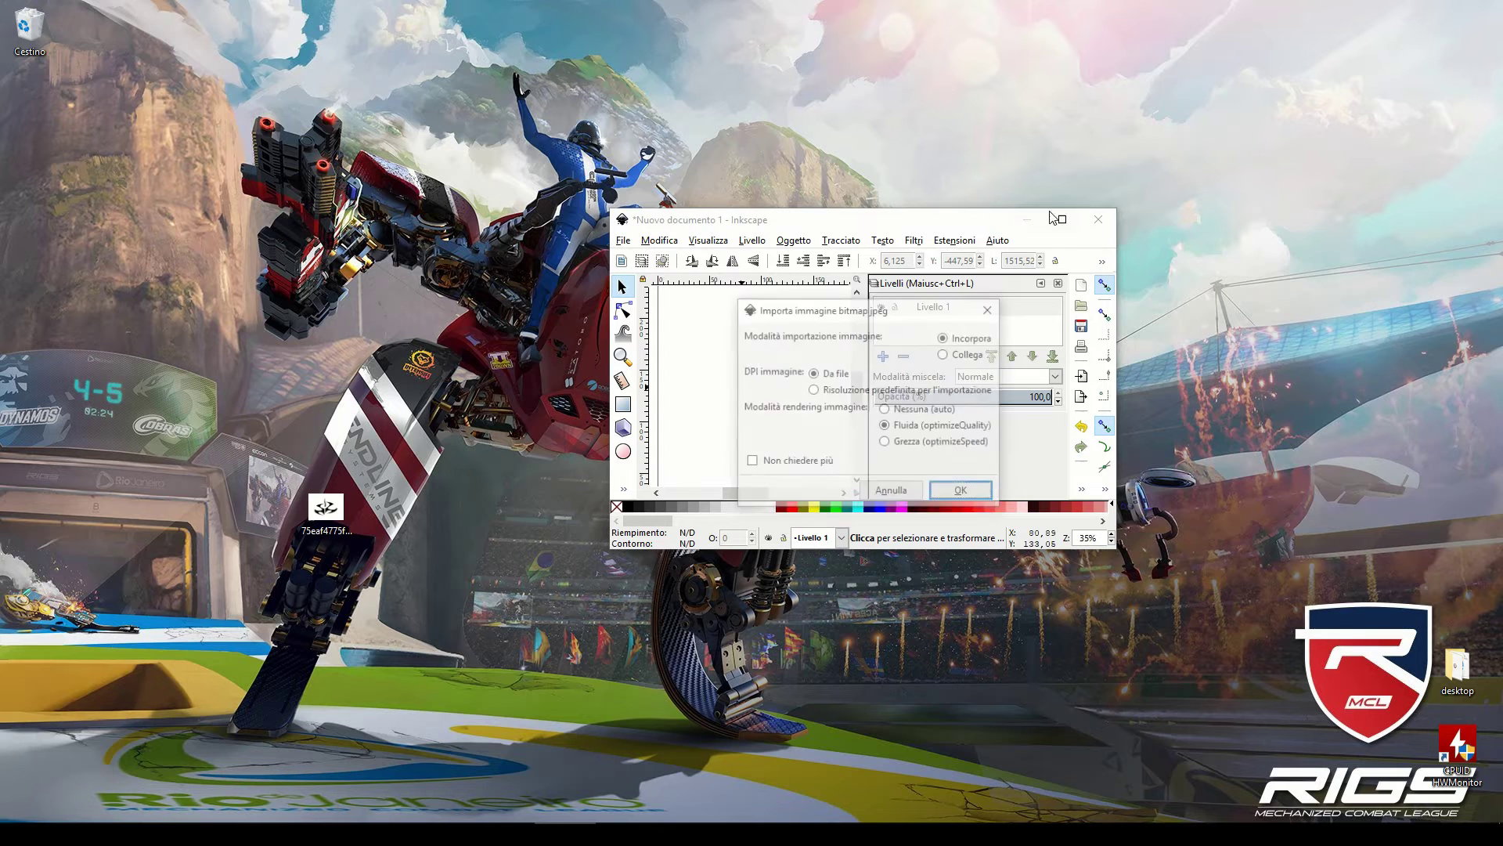
{"action": "left_click", "coordinate": [962, 493]}
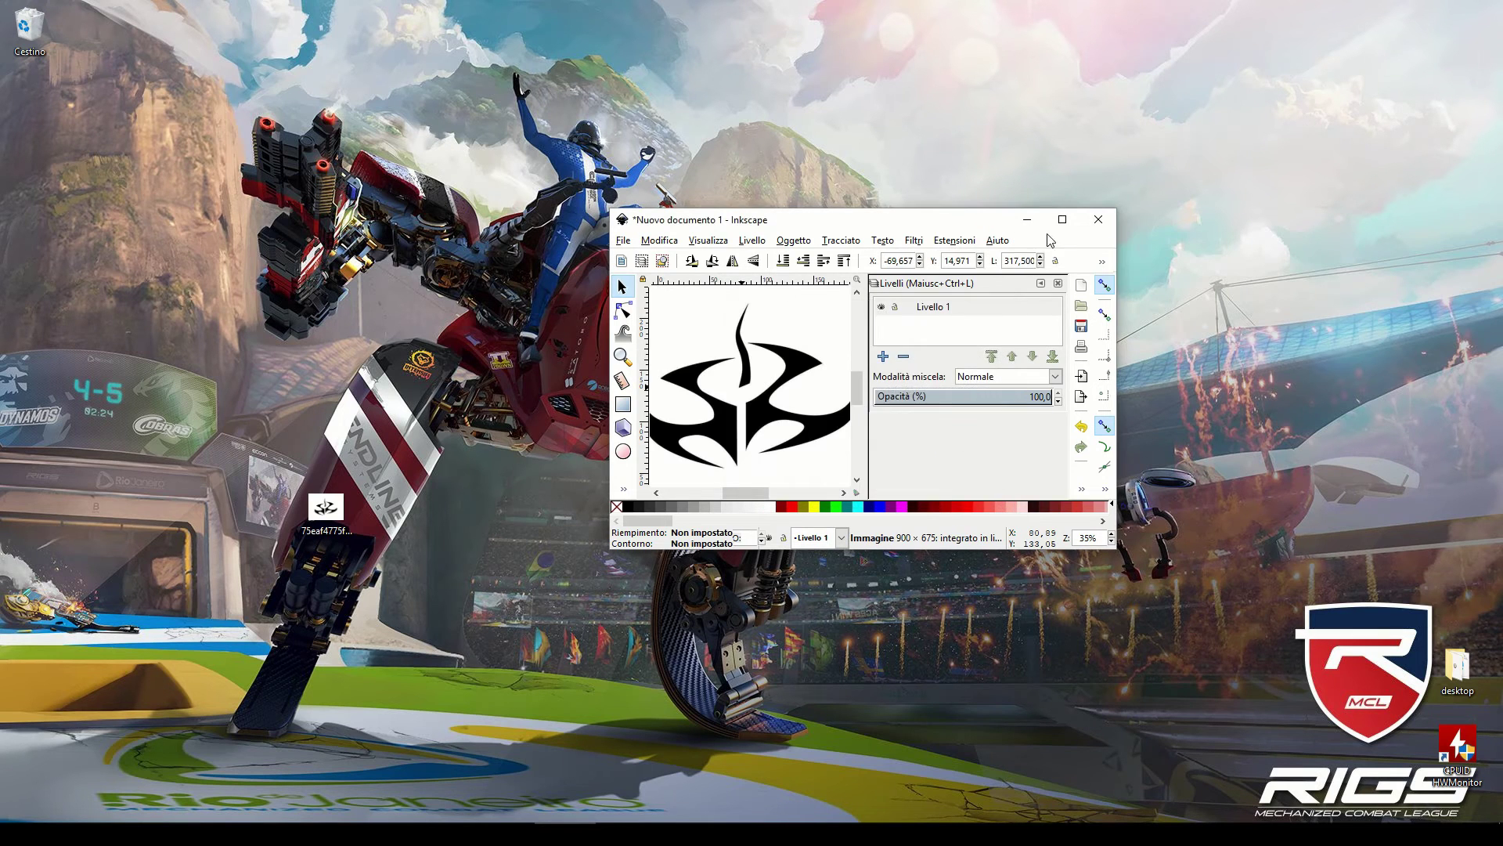
{"action": "left_click", "coordinate": [1062, 219]}
{"action": "left_click_drag", "start_coordinate": [623, 421], "coordinate": [634, 410]}
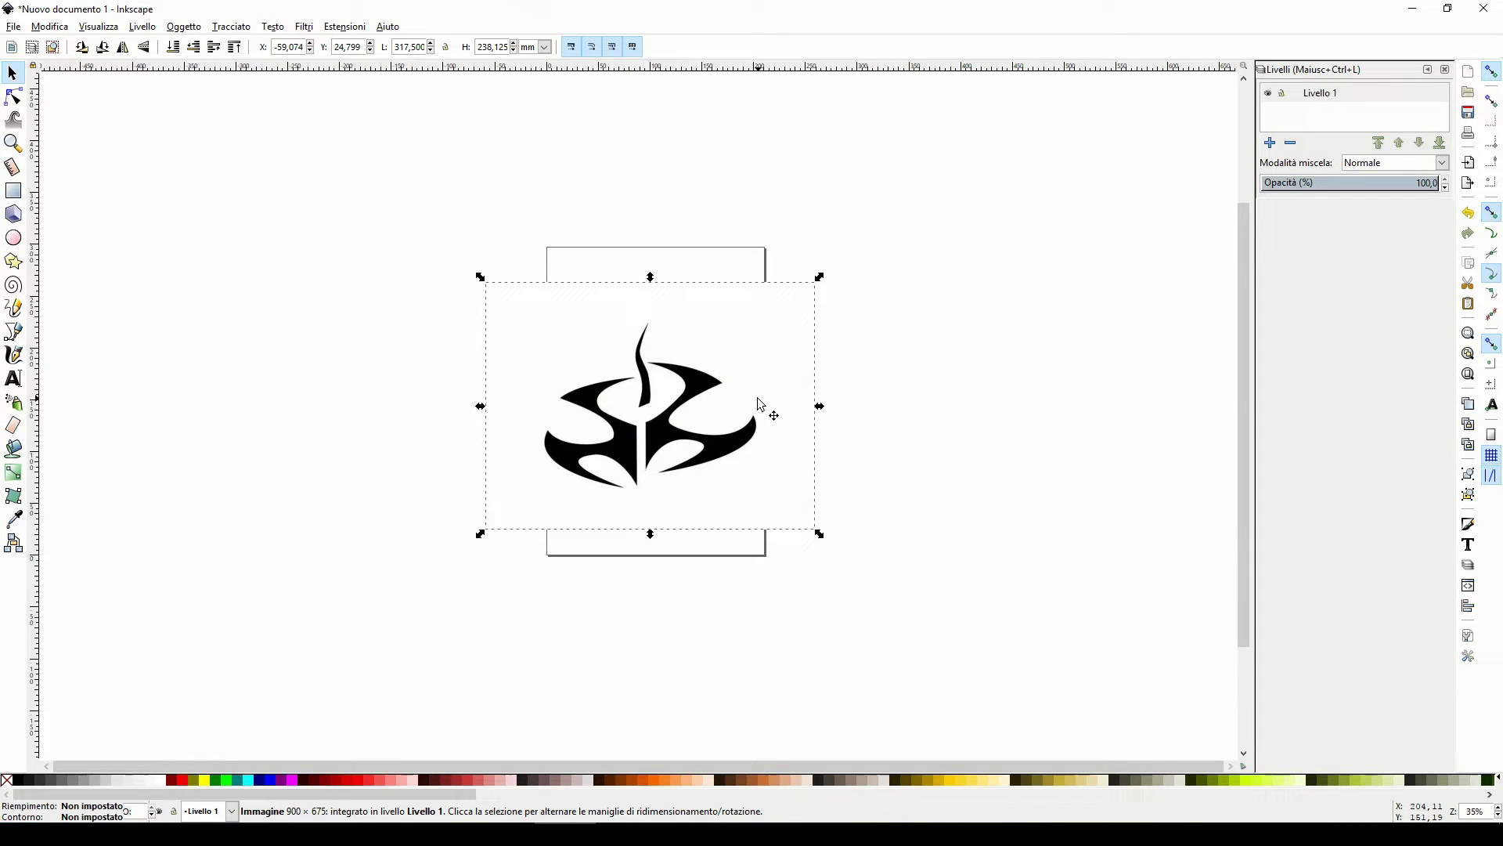
{"action": "left_click_drag", "start_coordinate": [761, 404], "coordinate": [766, 400]}
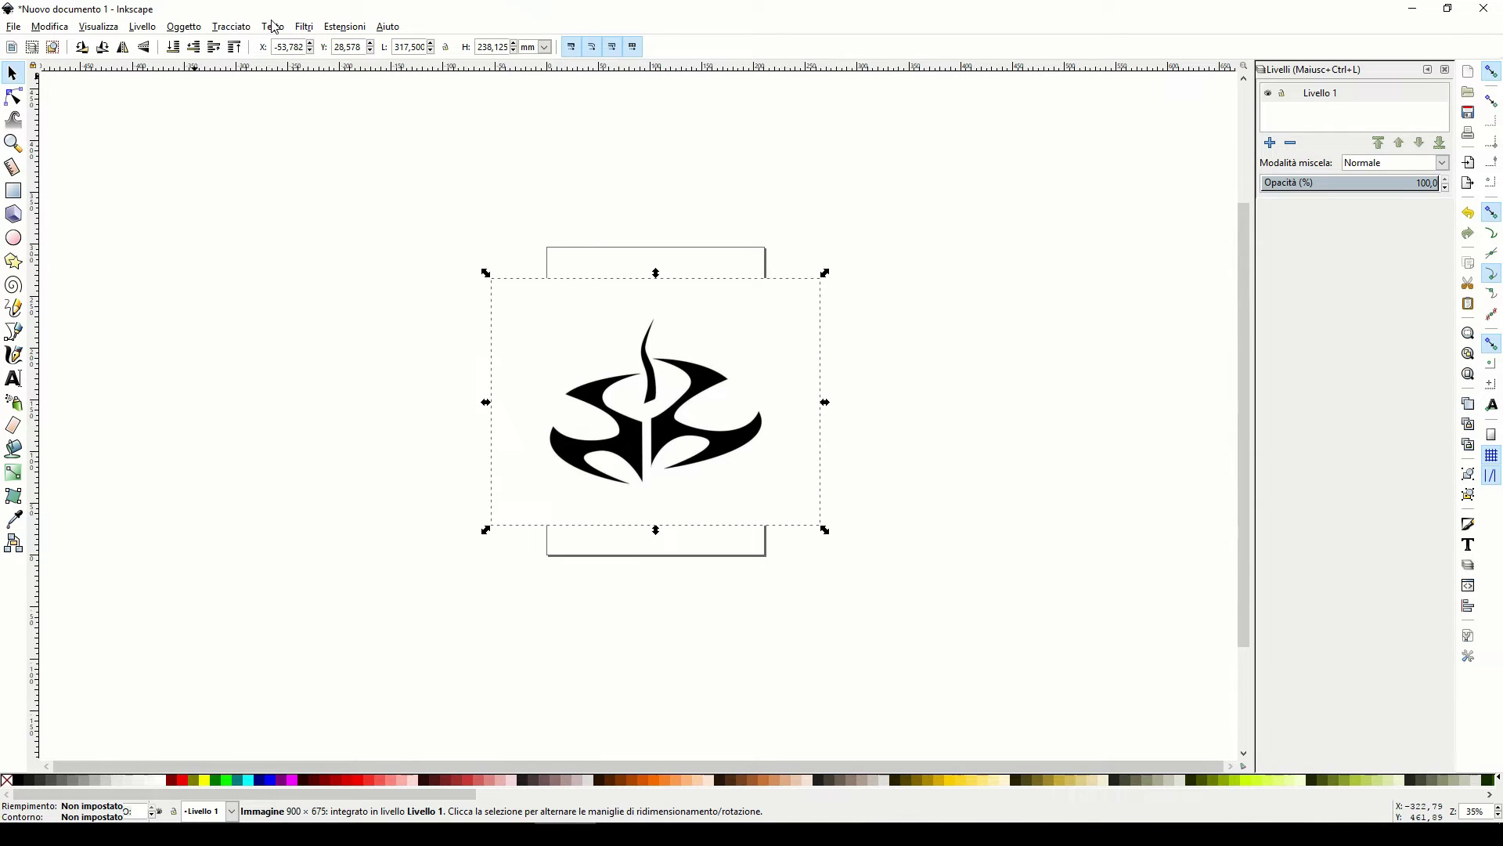
- Open Tracciato > Vettorizza bitmap and set Modalità to Passaggi di luminosità with 8 scans
{"action": "left_click", "coordinate": [309, 33]}
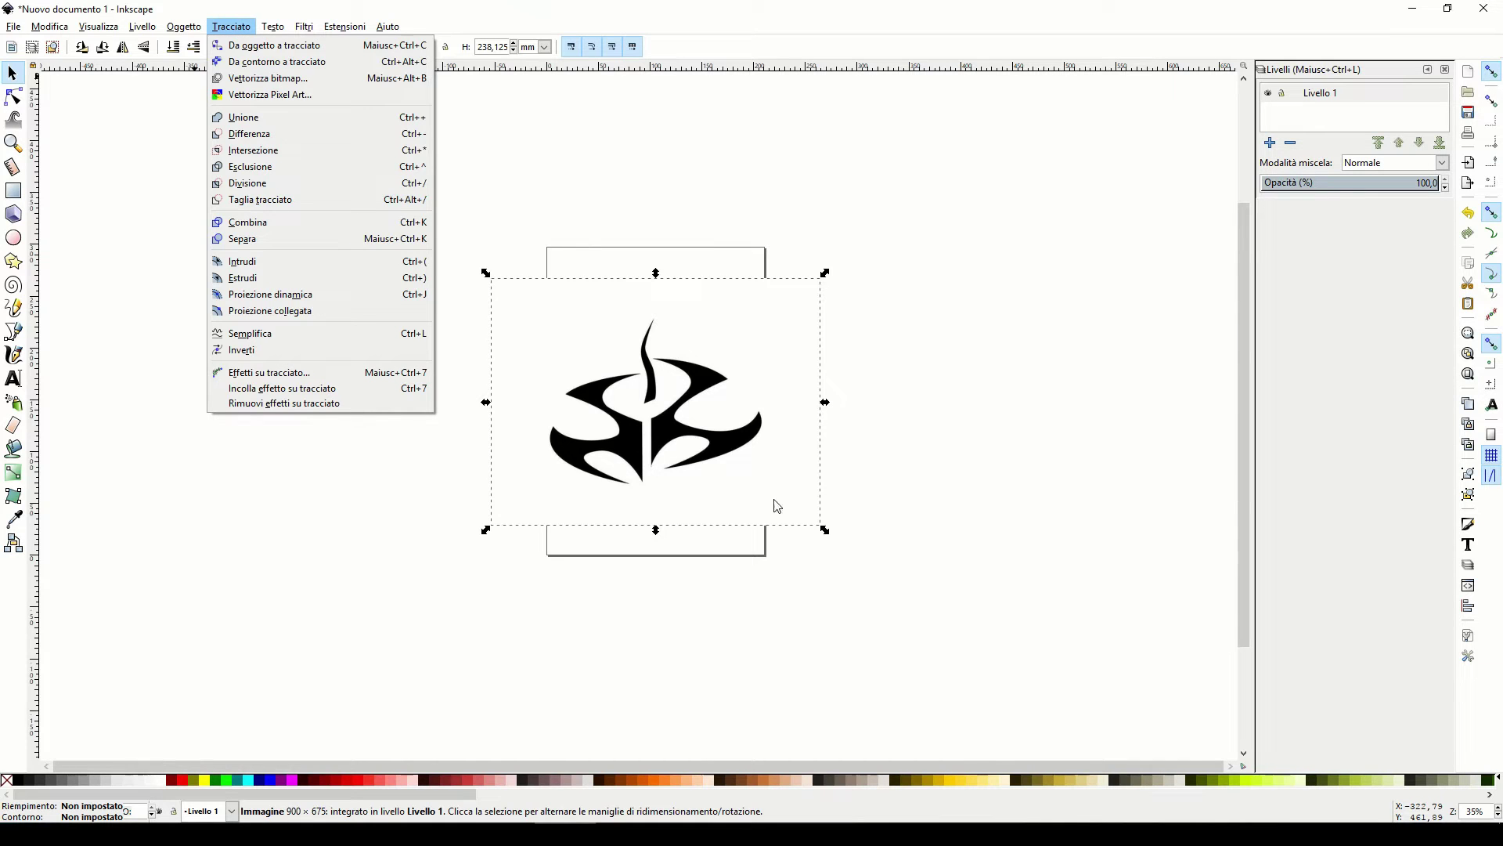
{"action": "left_click", "coordinate": [283, 86]}
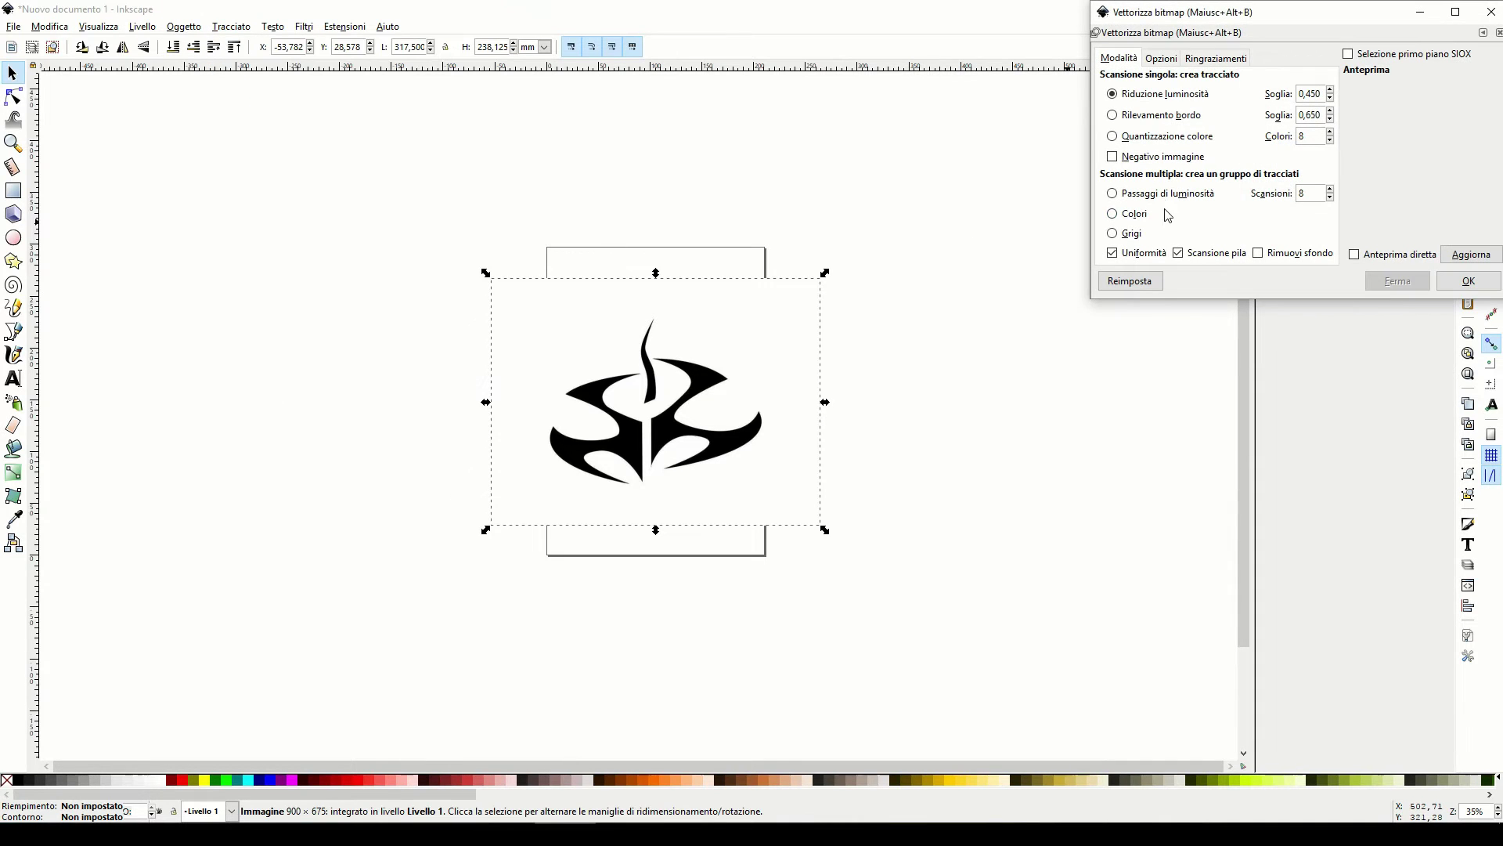
{"action": "left_click_drag", "start_coordinate": [1250, 16], "coordinate": [1036, 136]}
{"action": "left_click", "coordinate": [995, 180]}
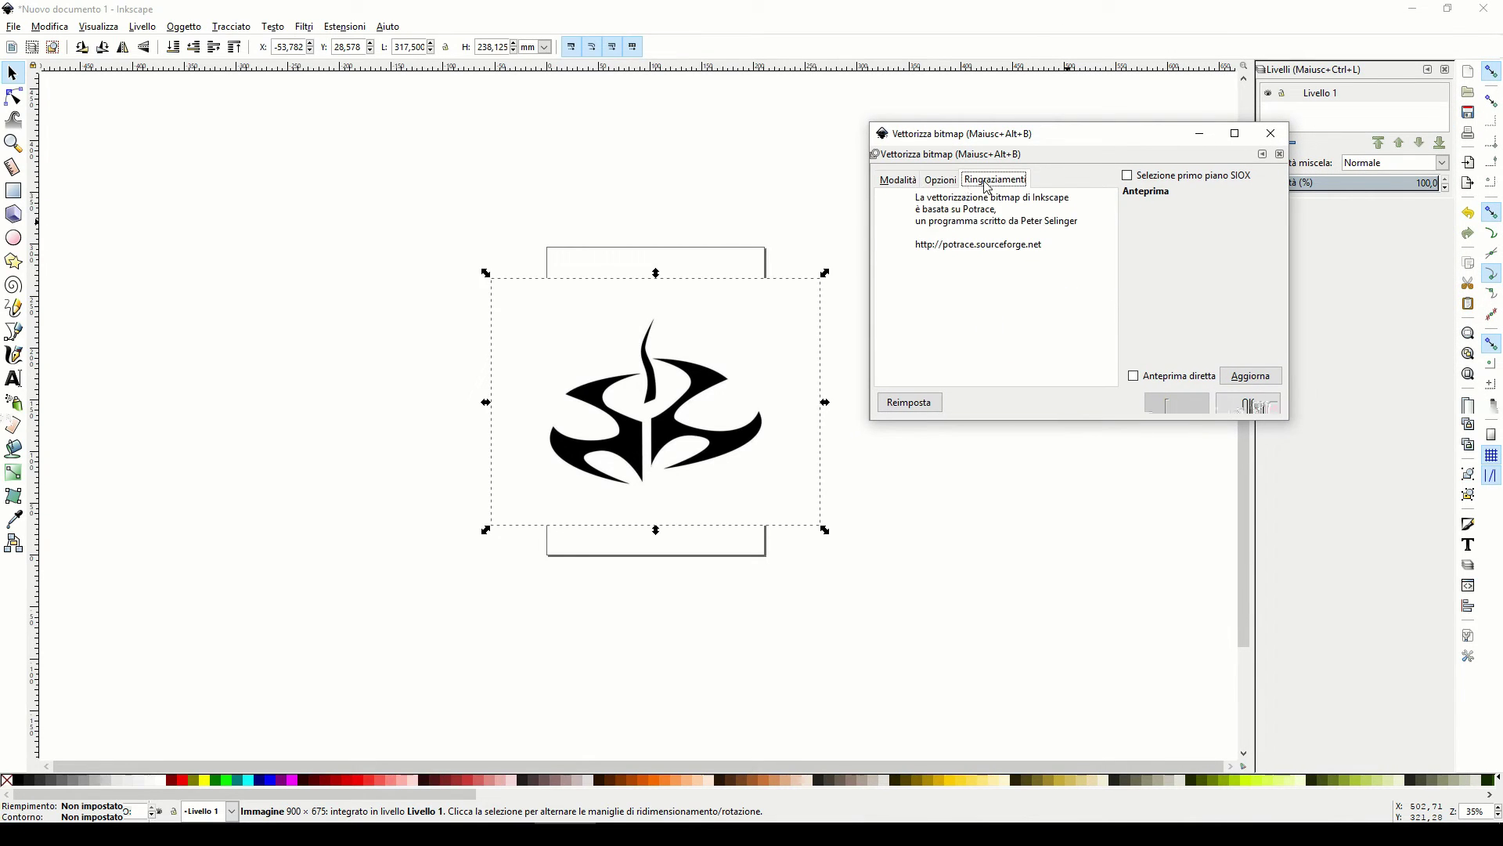
{"action": "left_click", "coordinate": [943, 181]}
{"action": "left_click", "coordinate": [913, 182]}
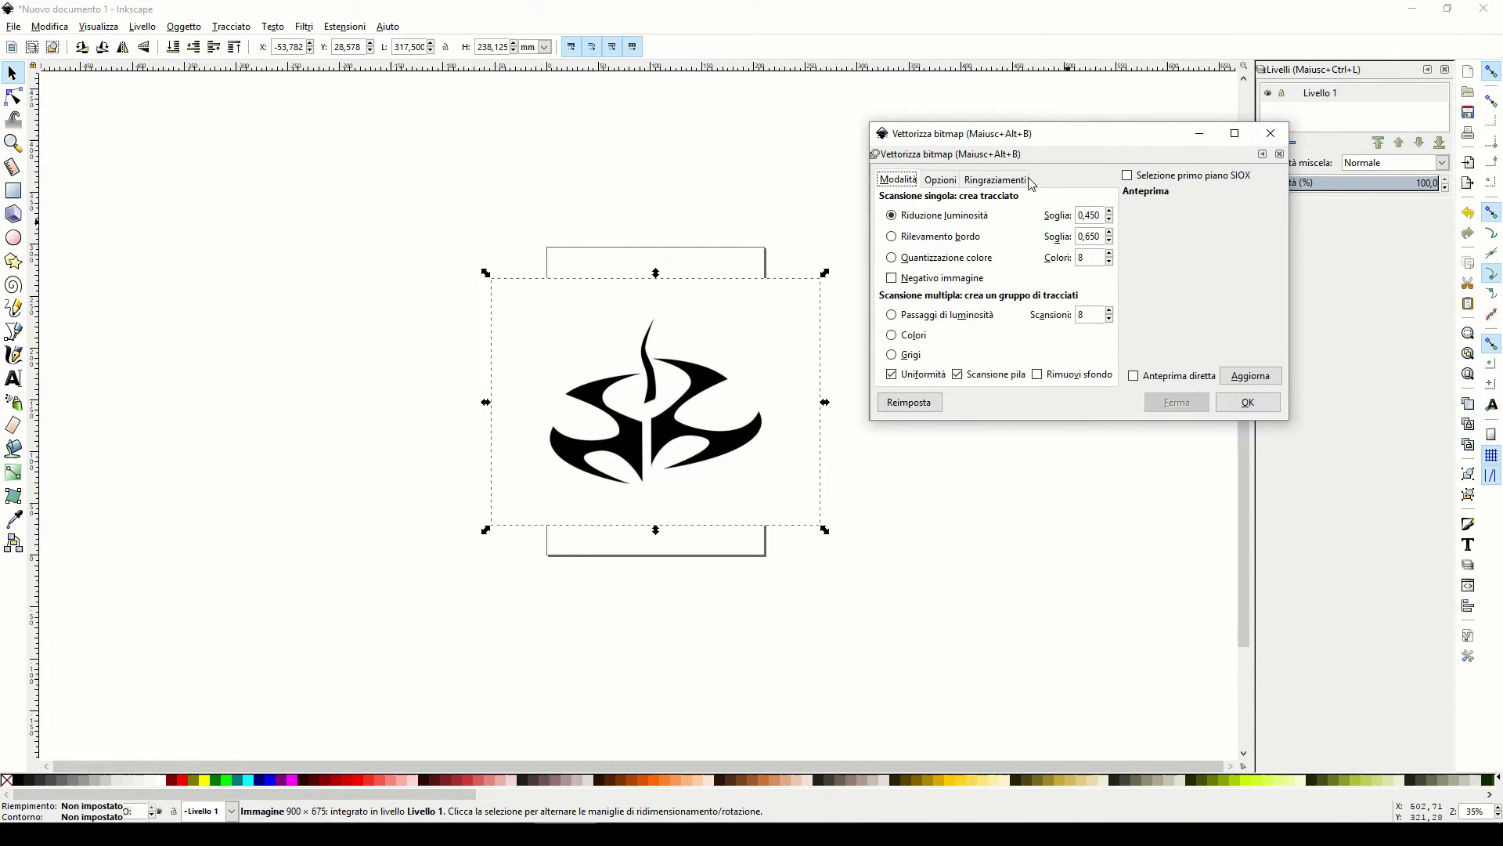
{"action": "left_click", "coordinate": [957, 183]}
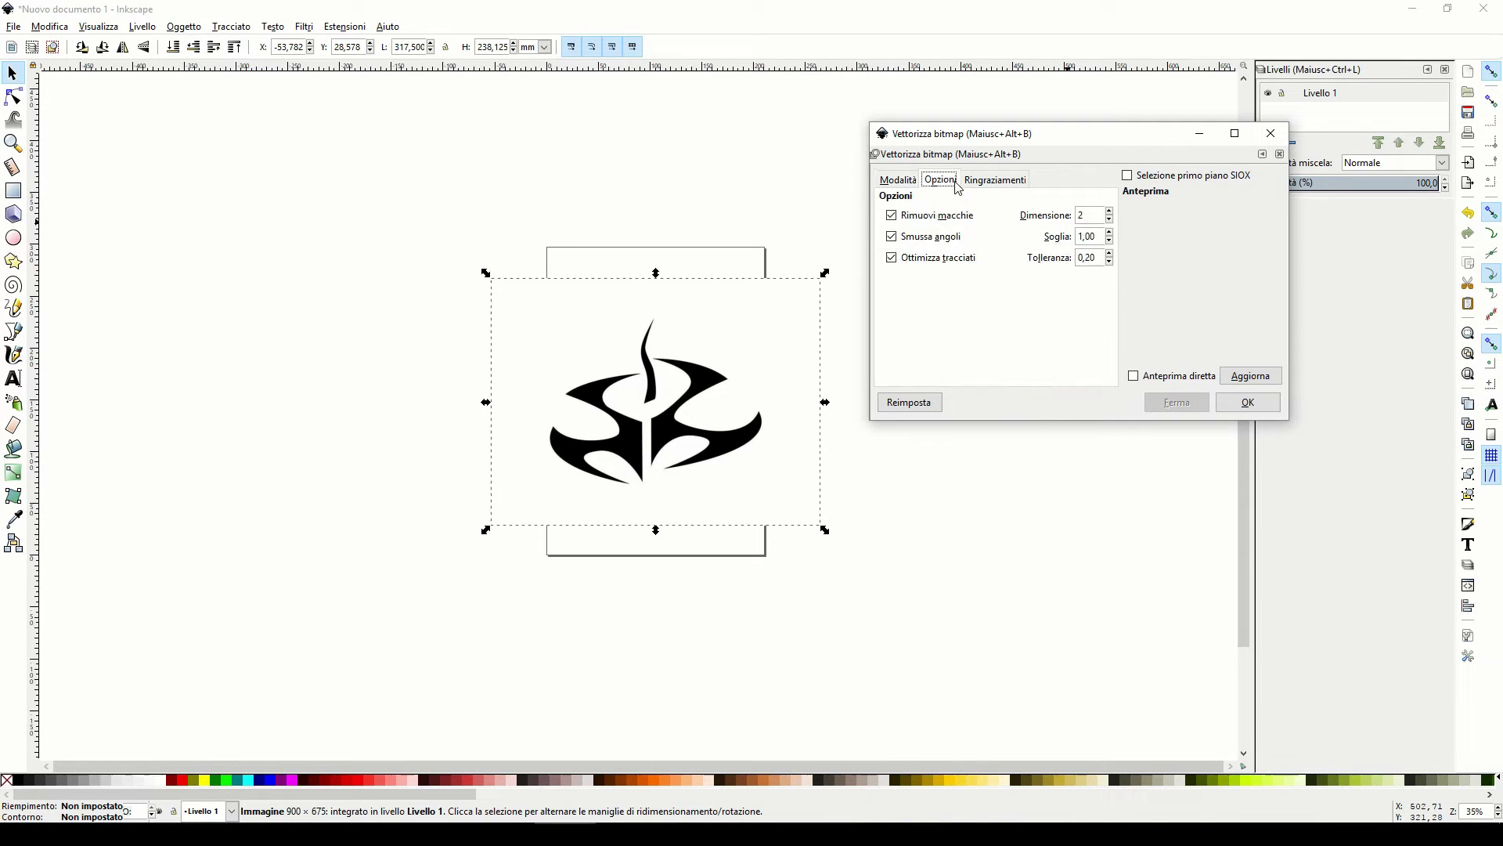
{"action": "left_click", "coordinate": [901, 181]}
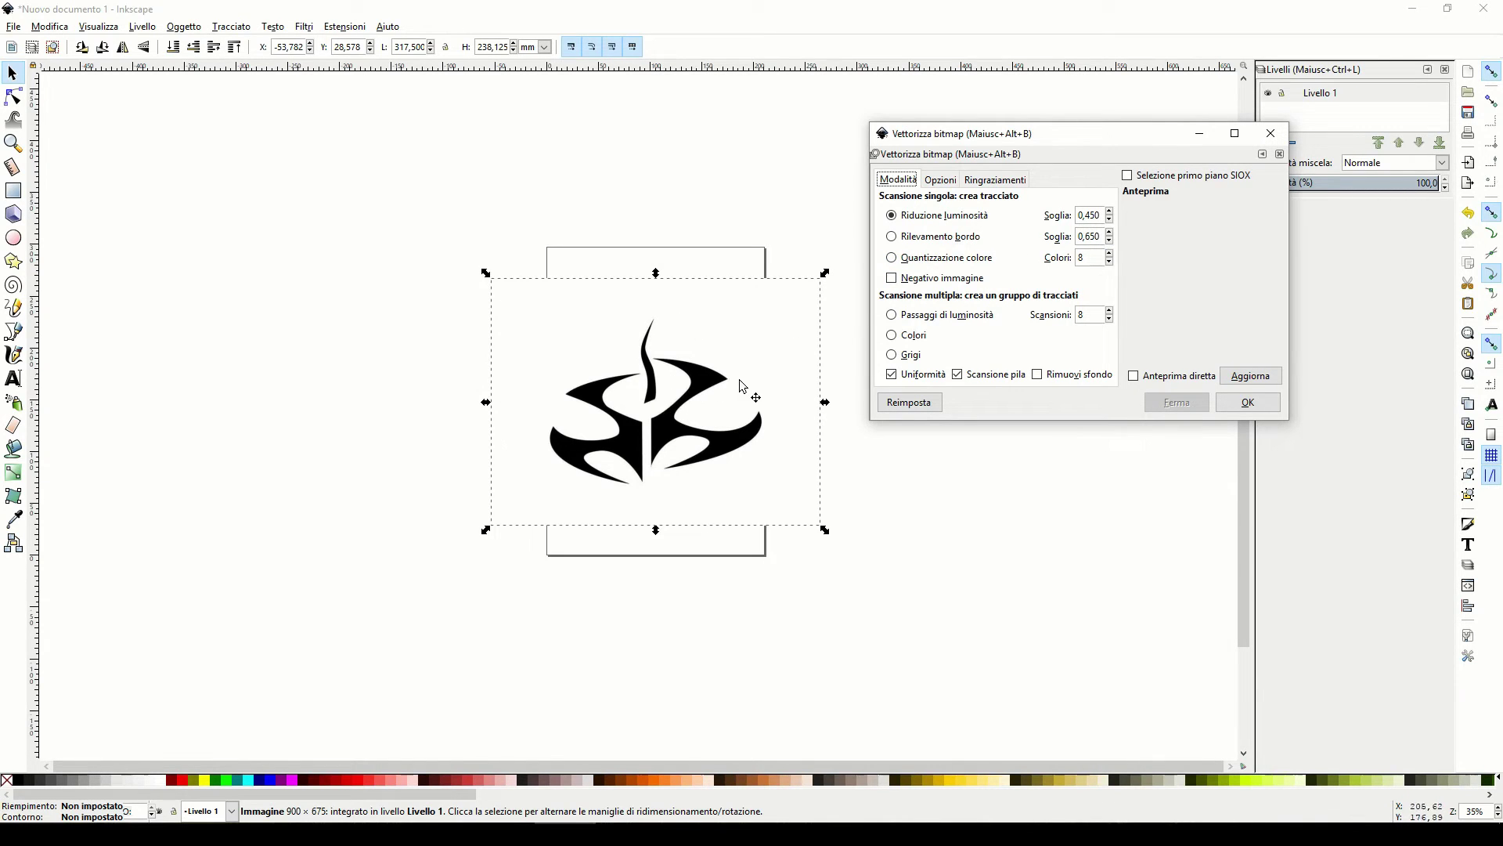
{"action": "left_click", "coordinate": [913, 357]}
{"action": "left_click", "coordinate": [947, 322]}
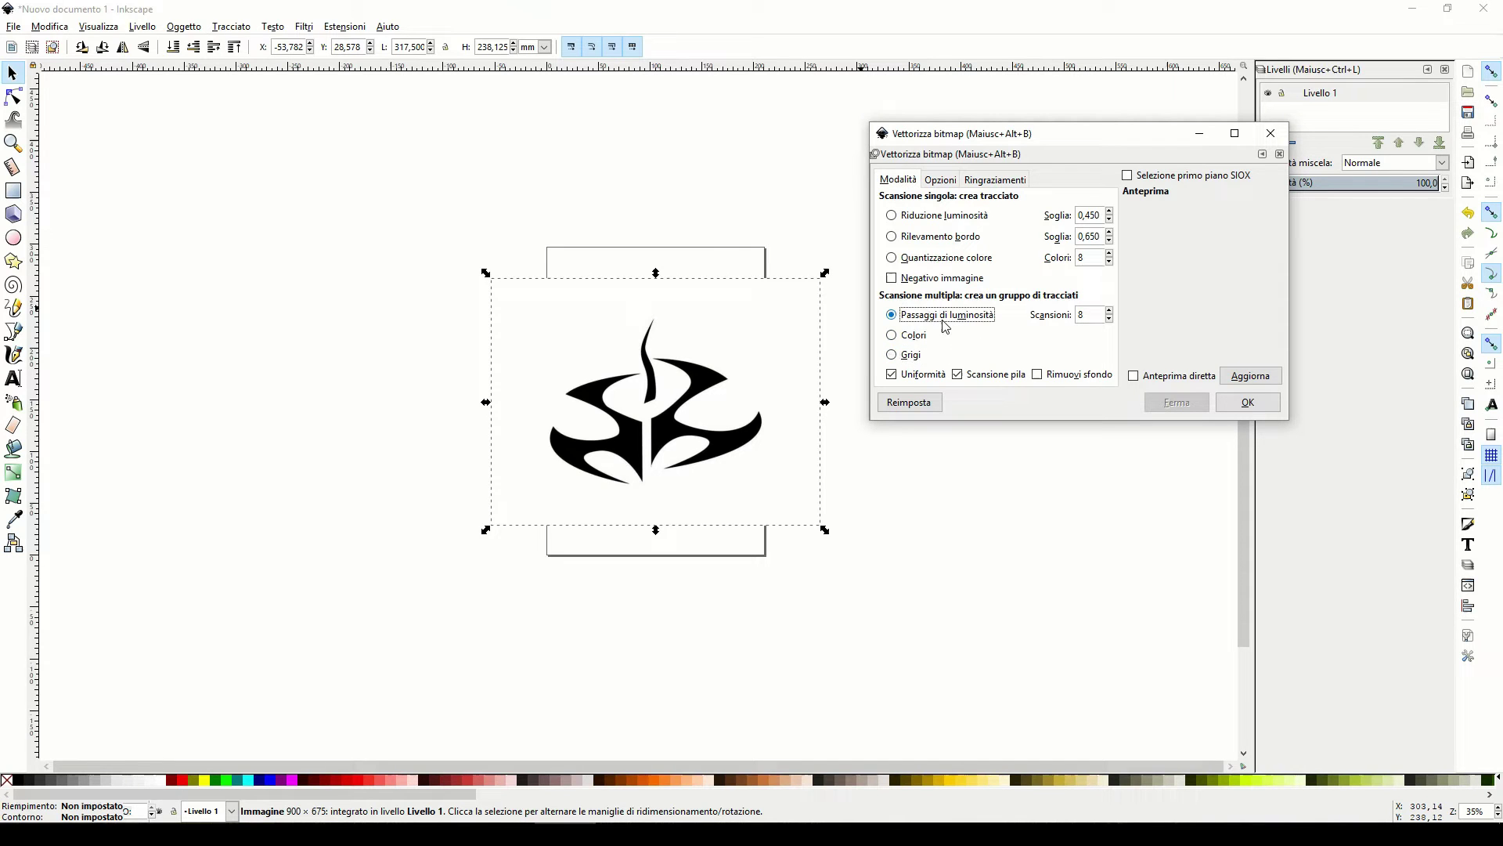
- Trace the logo into a grey 8-path group and move it left beside the original
{"action": "left_click", "coordinate": [1245, 403]}
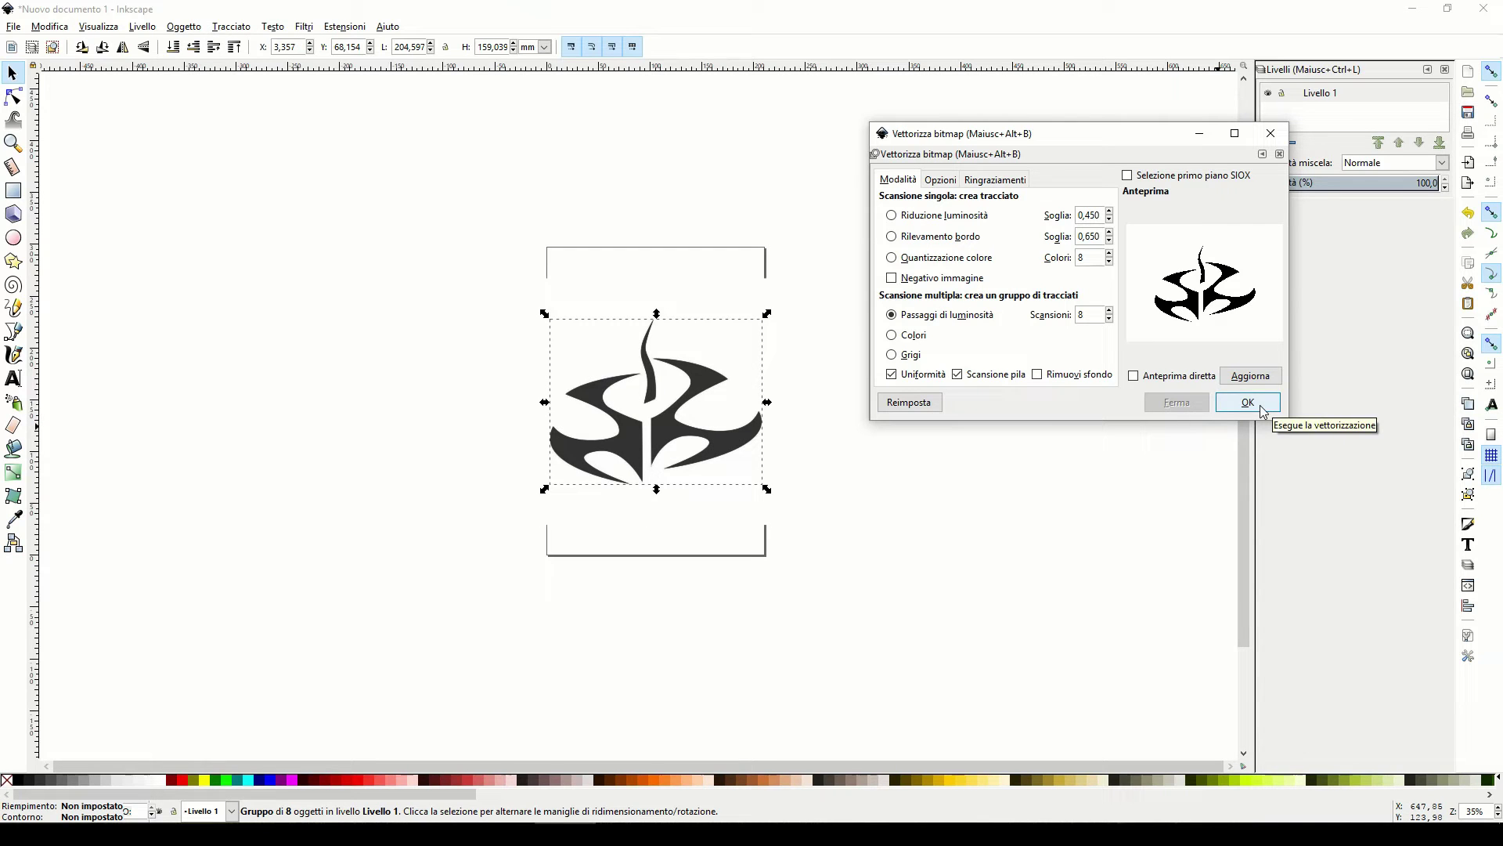
{"action": "left_click_drag", "start_coordinate": [684, 420], "coordinate": [400, 418]}
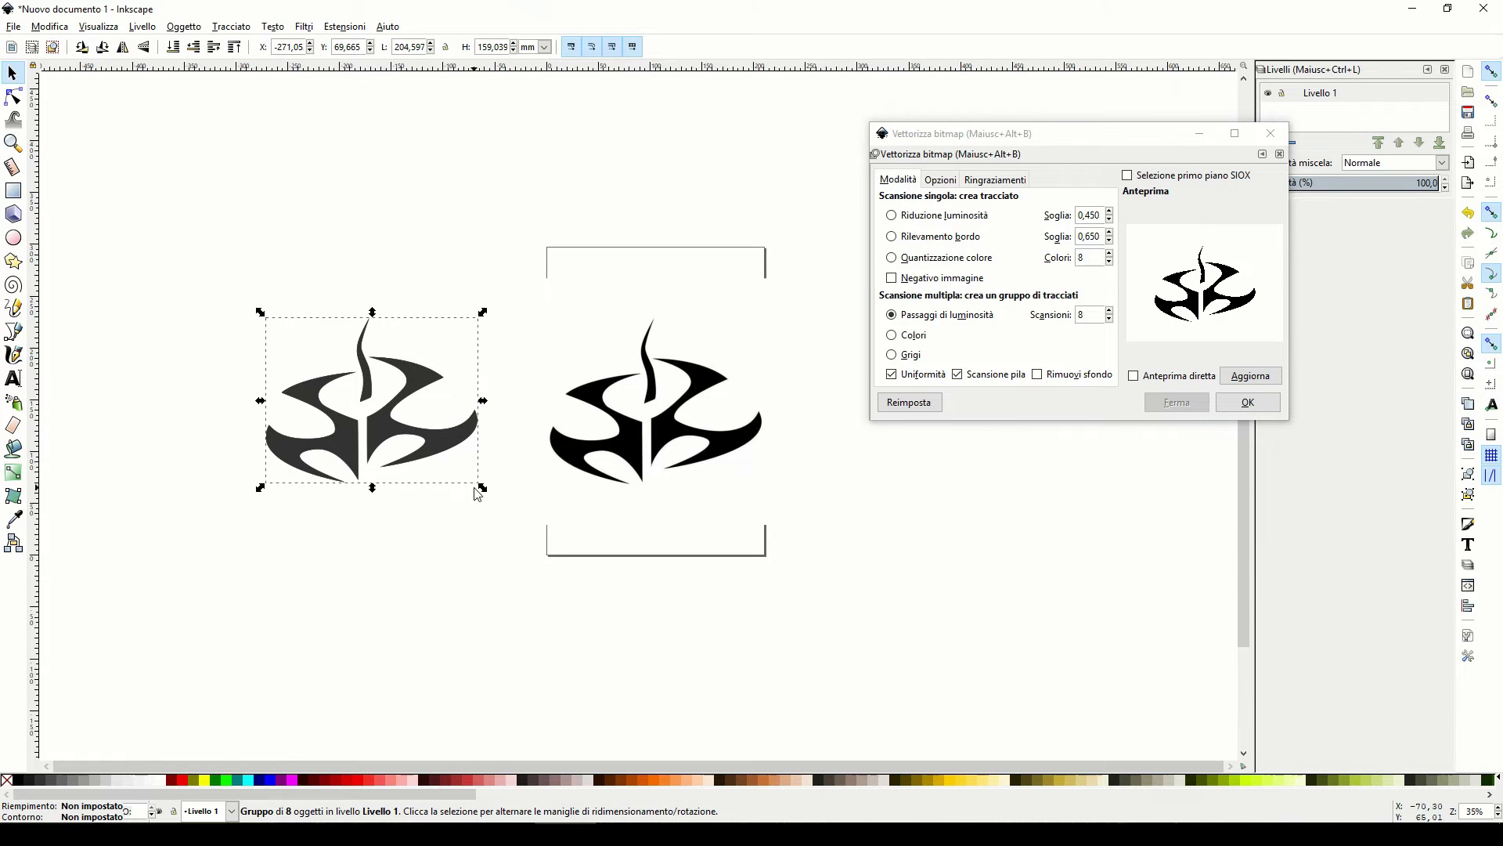
{"action": "left_click_drag", "start_coordinate": [482, 487], "coordinate": [1006, 724]}
{"action": "scroll", "coordinate": [947, 602], "scroll_direction": "down", "scroll_amount": 4}
{"action": "left_click_drag", "start_coordinate": [1008, 598], "coordinate": [1045, 600]}
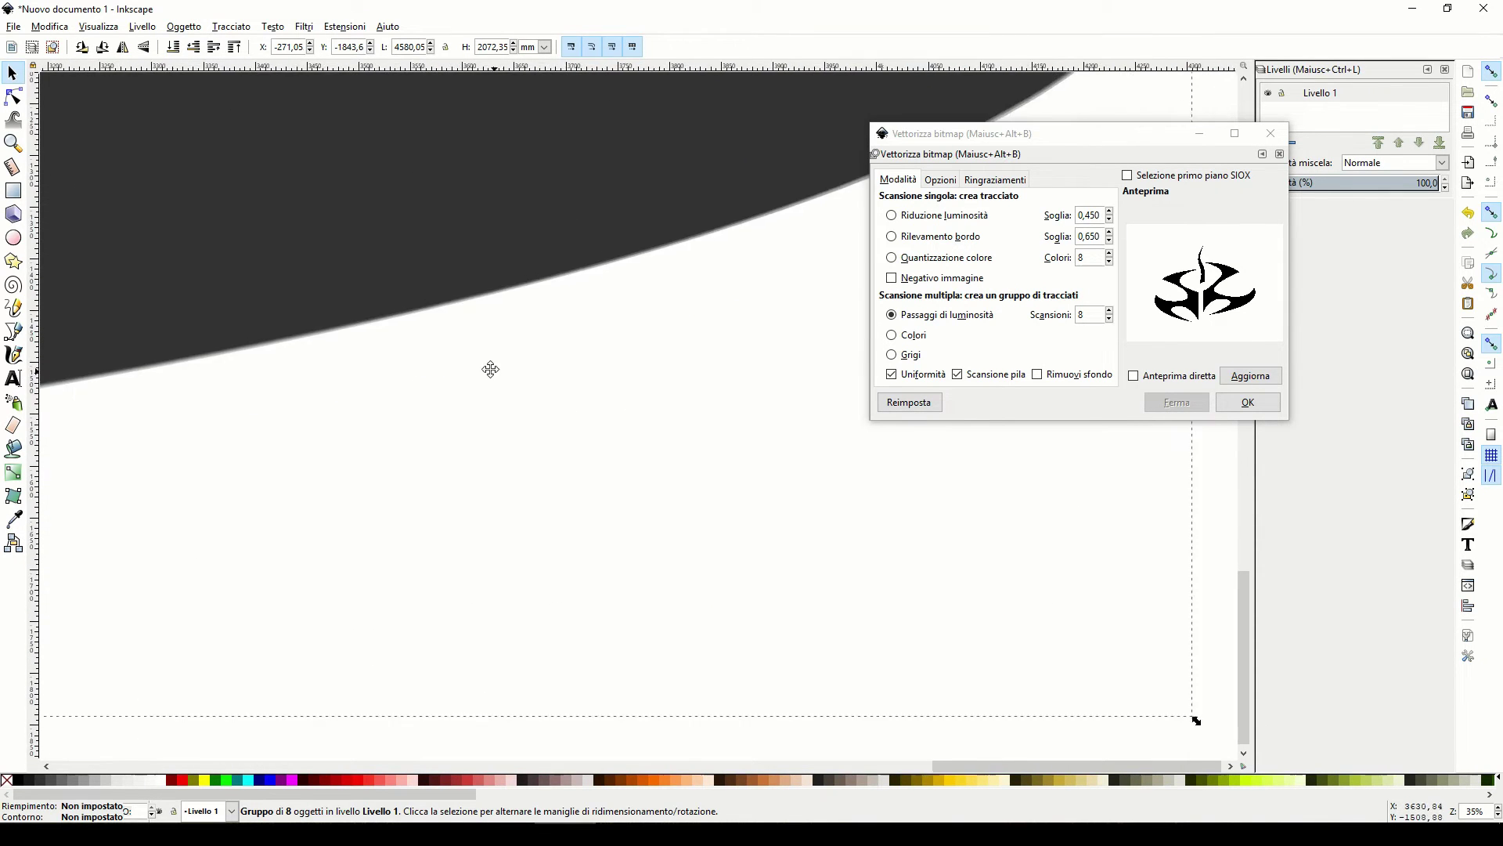
{"action": "scroll", "coordinate": [490, 369], "scroll_direction": "up", "scroll_amount": 5}
{"action": "scroll", "coordinate": [1010, 655], "scroll_direction": "left", "scroll_amount": 8}
{"action": "scroll", "coordinate": [594, 422], "scroll_direction": "down", "scroll_amount": 1}
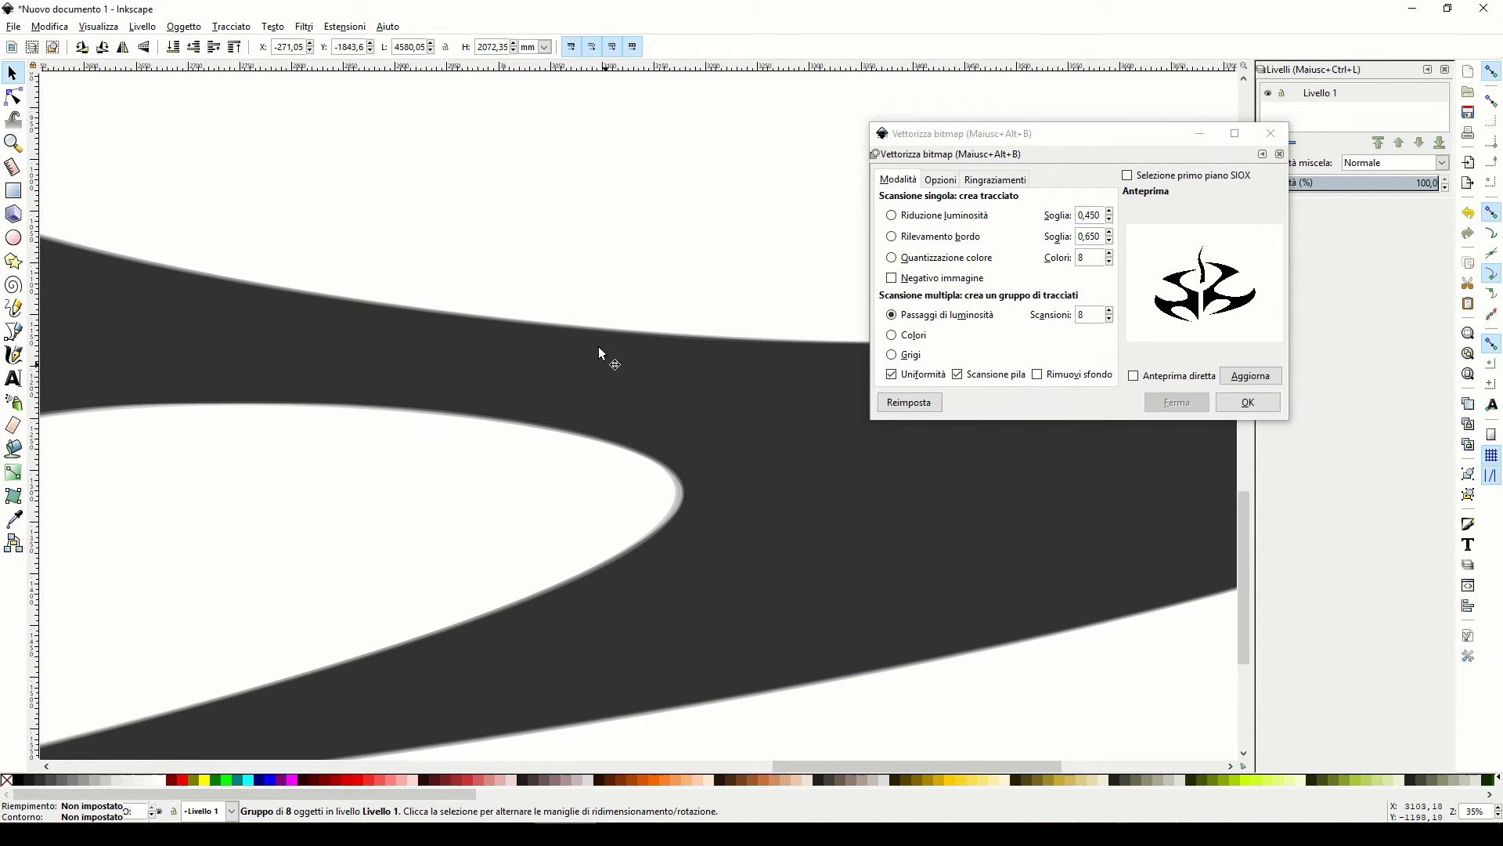
{"action": "scroll", "coordinate": [607, 415], "scroll_direction": "down", "scroll_amount": 1}
{"action": "scroll", "coordinate": [681, 494], "scroll_direction": "down", "scroll_amount": 5}
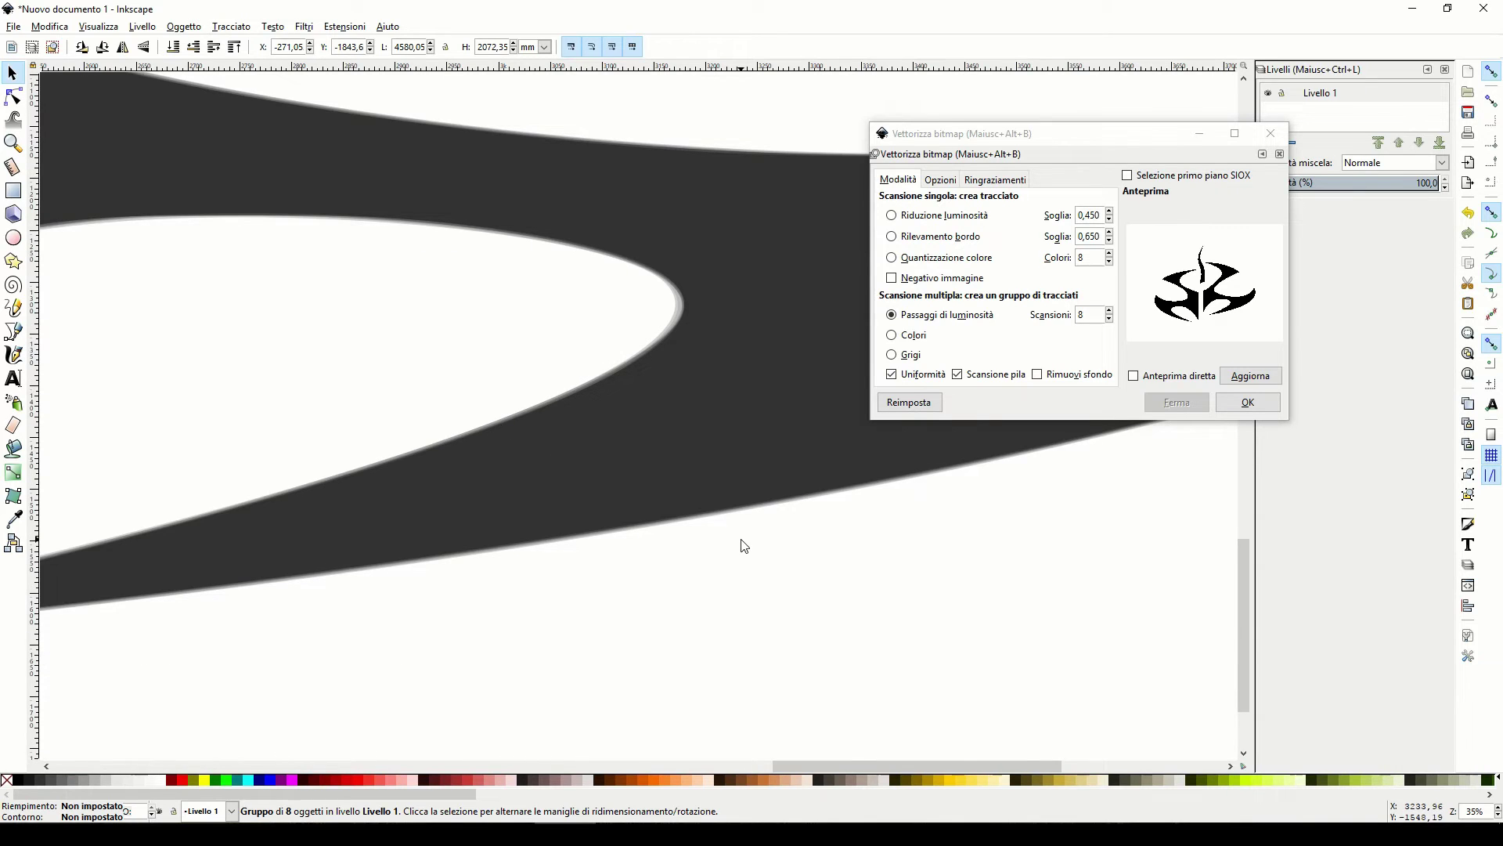
{"action": "key", "text": "ctrl+z"}
- Close the Vettorizza bitmap dialog and undo the accidental resize of the traced group
{"action": "scroll", "coordinate": [930, 607], "scroll_direction": "up", "scroll_amount": 5}
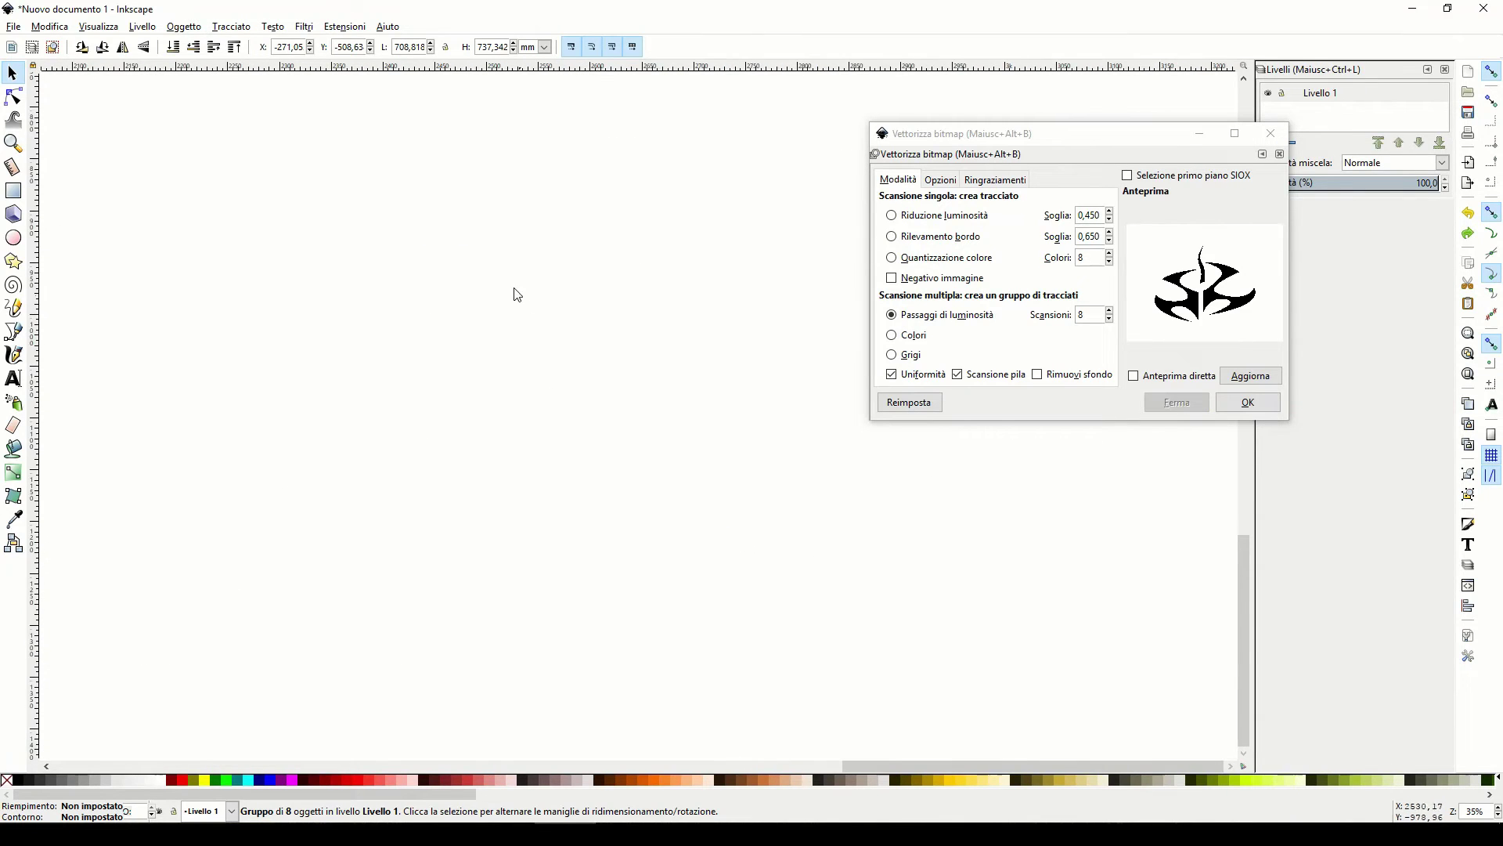
{"action": "scroll", "coordinate": [832, 665], "scroll_direction": "left", "scroll_amount": 5}
{"action": "scroll", "coordinate": [673, 479], "scroll_direction": "up", "scroll_amount": 2}
{"action": "scroll", "coordinate": [664, 494], "scroll_direction": "up", "scroll_amount": 2}
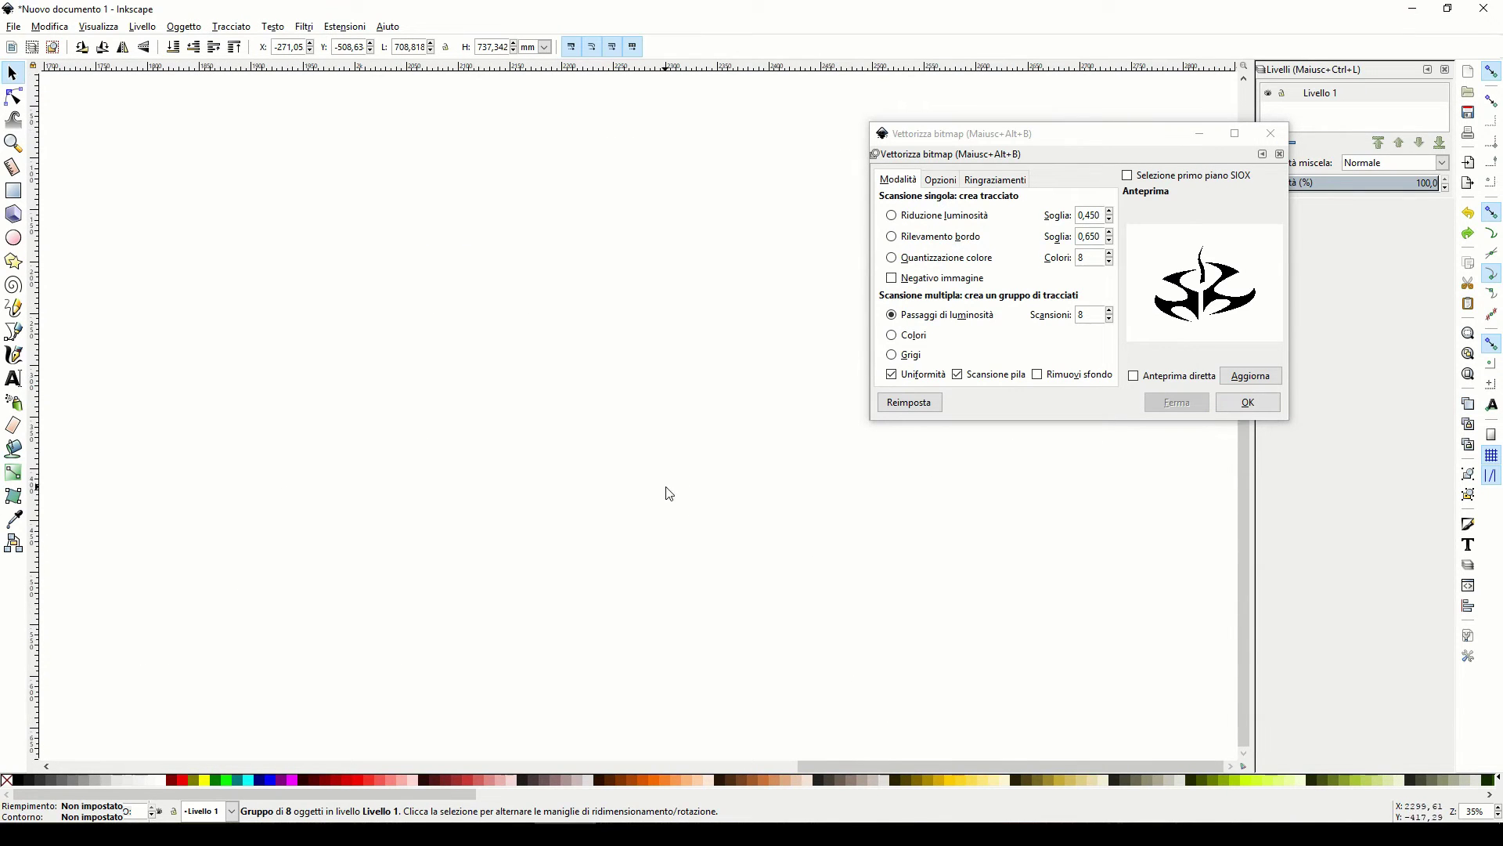
{"action": "scroll", "coordinate": [658, 483], "scroll_direction": "up", "scroll_amount": 2}
{"action": "scroll", "coordinate": [891, 806], "scroll_direction": "up", "scroll_amount": 5}
{"action": "scroll", "coordinate": [891, 807], "scroll_direction": "left", "scroll_amount": 2}
{"action": "scroll", "coordinate": [778, 285], "scroll_direction": "down", "scroll_amount": 5}
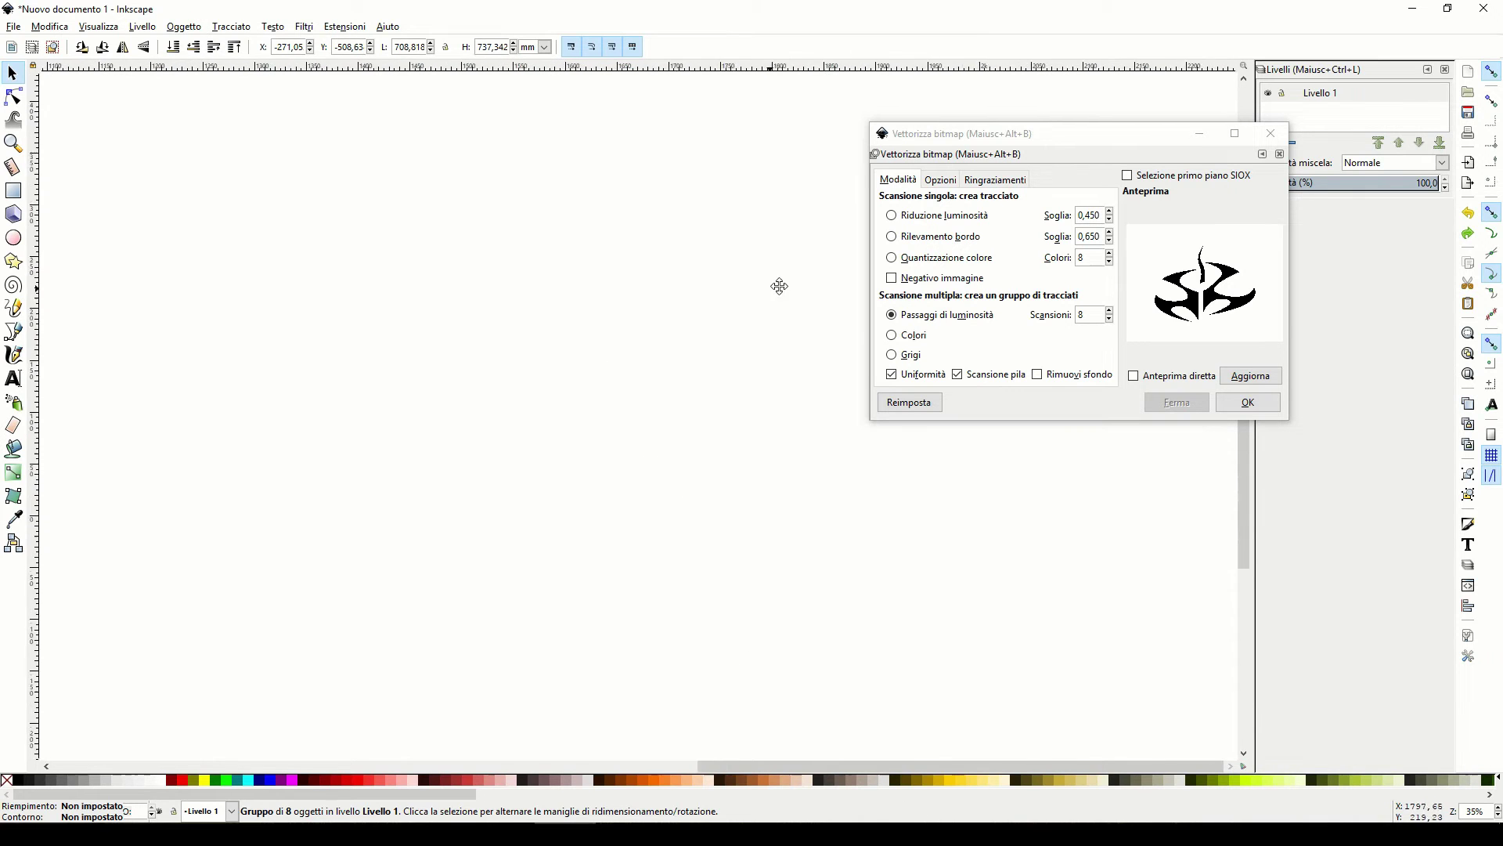
{"action": "scroll", "coordinate": [704, 391], "scroll_direction": "down", "scroll_amount": 3}
{"action": "scroll", "coordinate": [675, 459], "scroll_direction": "down", "scroll_amount": 1}
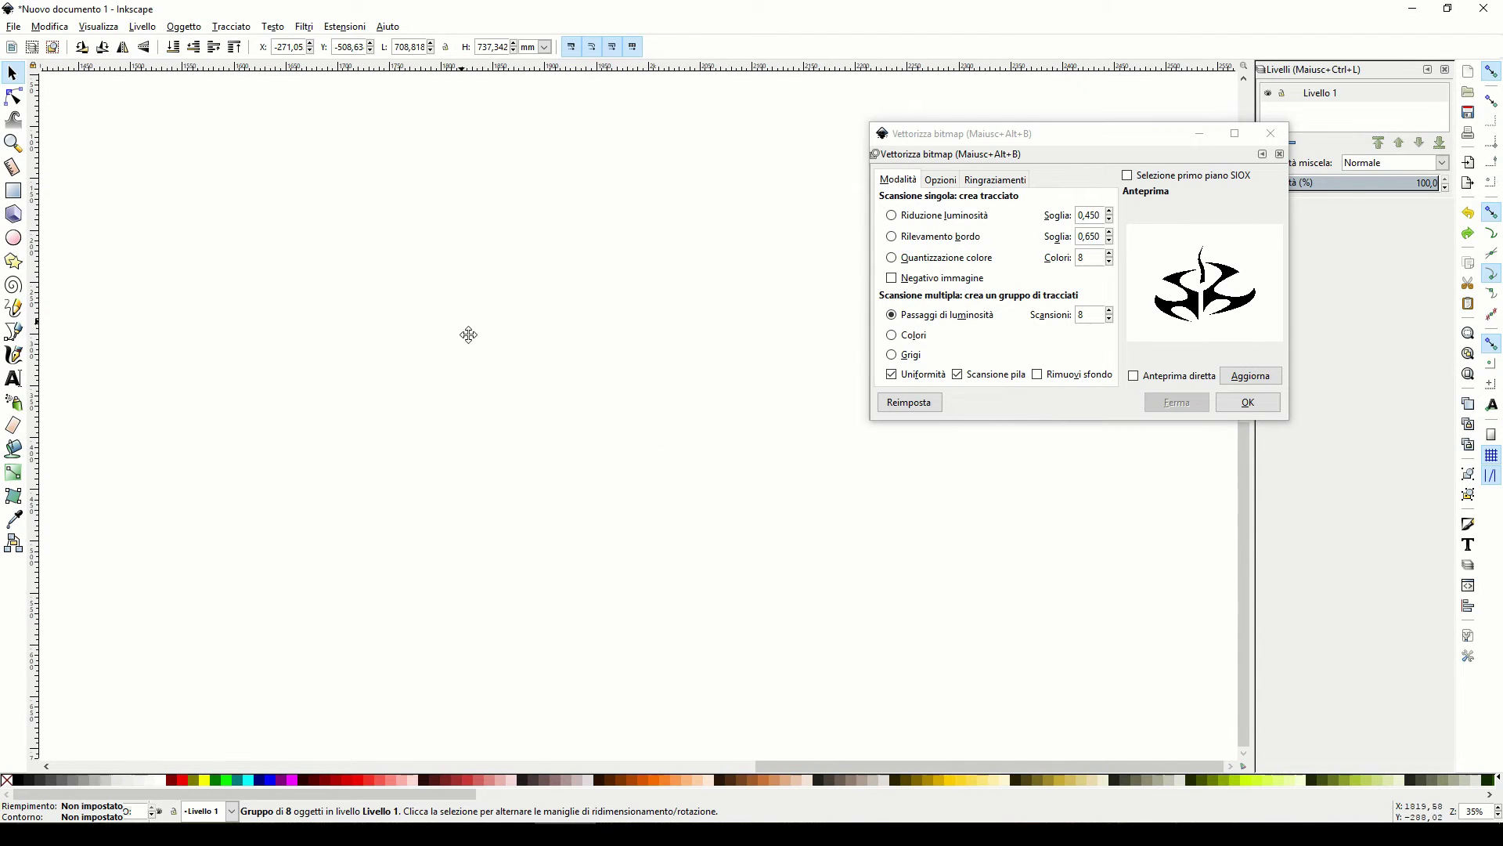
{"action": "scroll", "coordinate": [470, 332], "scroll_direction": "left", "scroll_amount": 3}
{"action": "left_click", "coordinate": [1274, 135]}
{"action": "scroll", "coordinate": [581, 386], "scroll_direction": "up", "scroll_amount": 2}
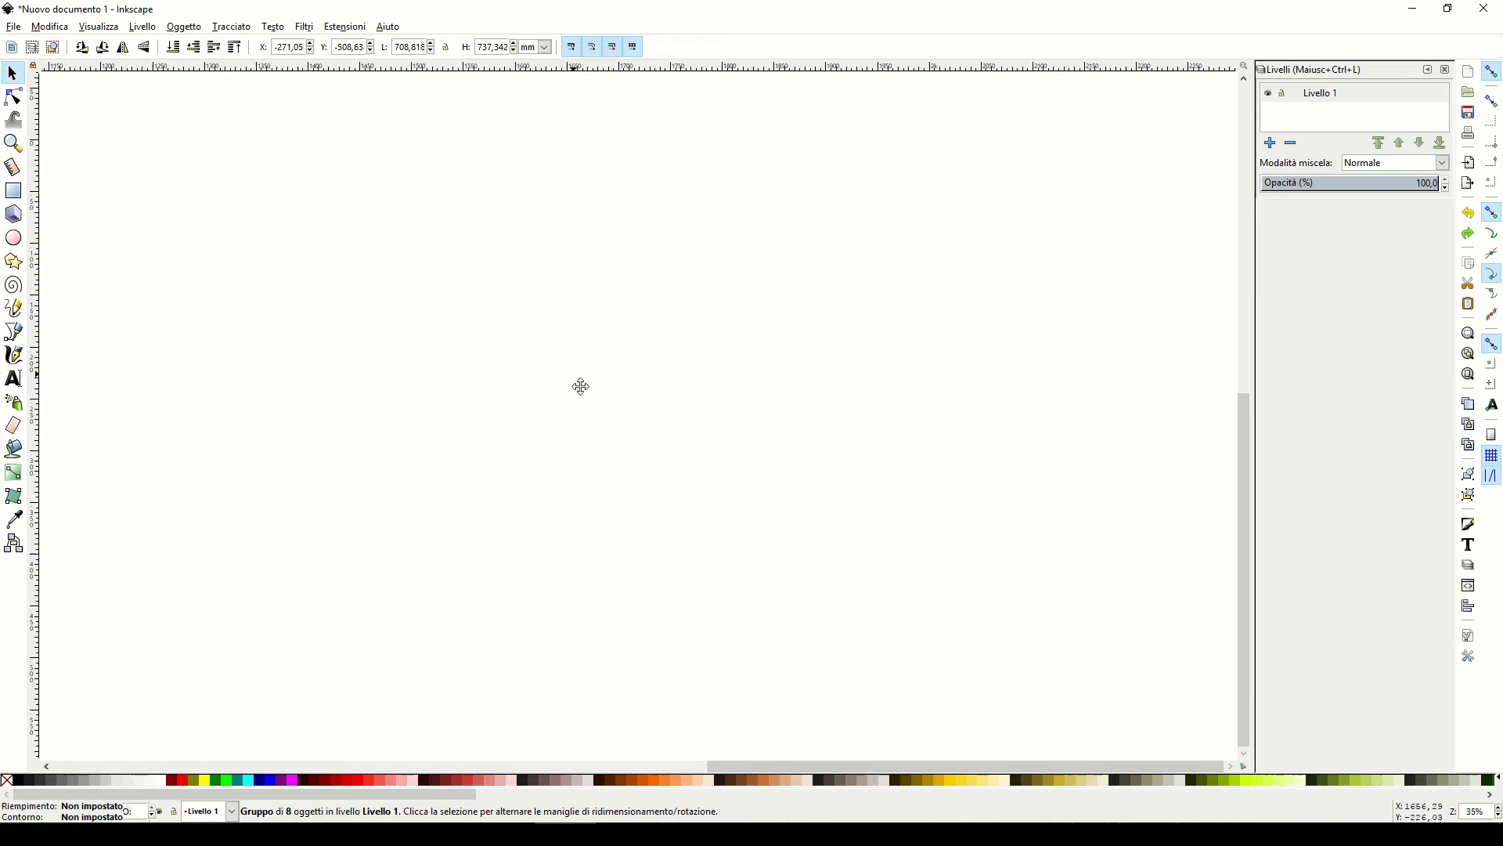
{"action": "scroll", "coordinate": [967, 705], "scroll_direction": "up", "scroll_amount": 5}
{"action": "scroll", "coordinate": [1001, 616], "scroll_direction": "left", "scroll_amount": 3}
{"action": "scroll", "coordinate": [756, 520], "scroll_direction": "left", "scroll_amount": 2}
{"action": "scroll", "coordinate": [756, 520], "scroll_direction": "down", "scroll_amount": 1}
{"action": "scroll", "coordinate": [750, 417], "scroll_direction": "left", "scroll_amount": 5}
{"action": "scroll", "coordinate": [750, 417], "scroll_direction": "down", "scroll_amount": 2}
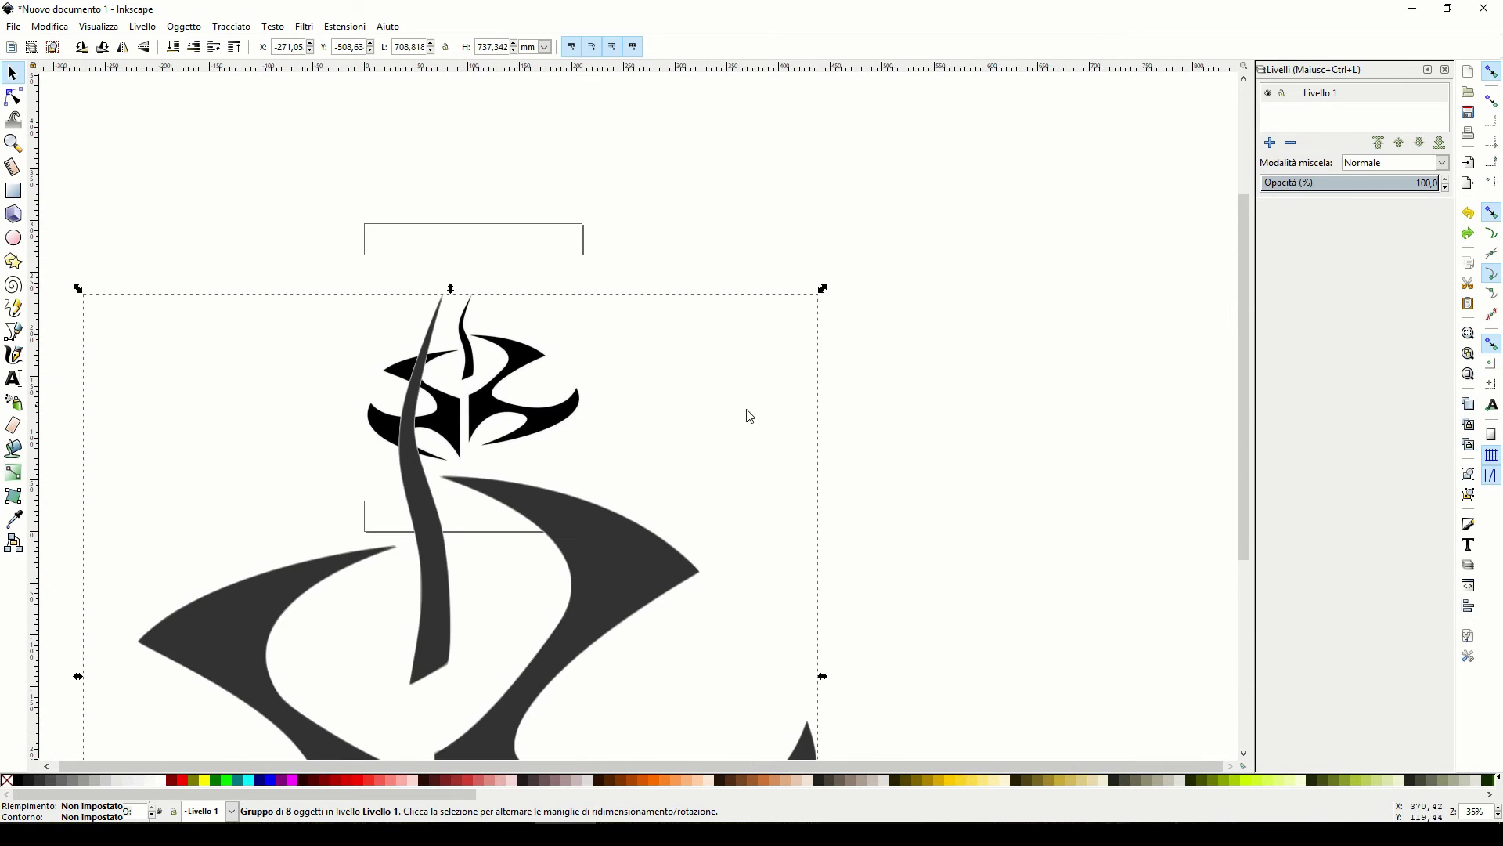
{"action": "scroll", "coordinate": [879, 323], "scroll_direction": "down", "scroll_amount": 3}
{"action": "scroll", "coordinate": [879, 322], "scroll_direction": "left", "scroll_amount": 2}
{"action": "key", "text": "ctrl+z"}
{"action": "scroll", "coordinate": [977, 363], "scroll_direction": "left", "scroll_amount": 3}
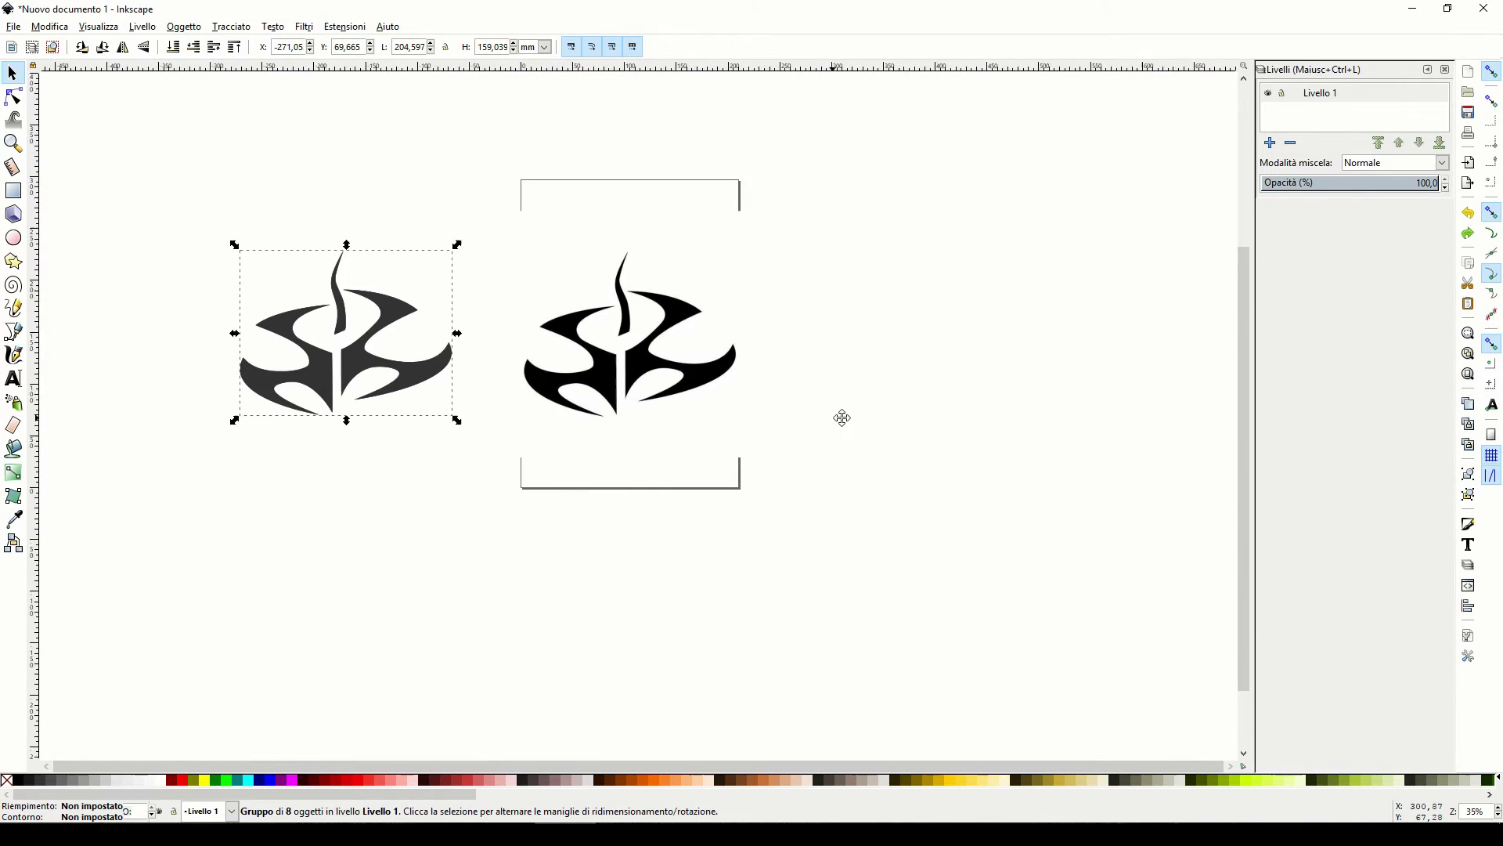
{"action": "scroll", "coordinate": [842, 416], "scroll_direction": "left", "scroll_amount": 2}
- Drag the grey traced group onto the page, over the upper right of the black original
{"action": "left_click", "coordinate": [470, 365]}
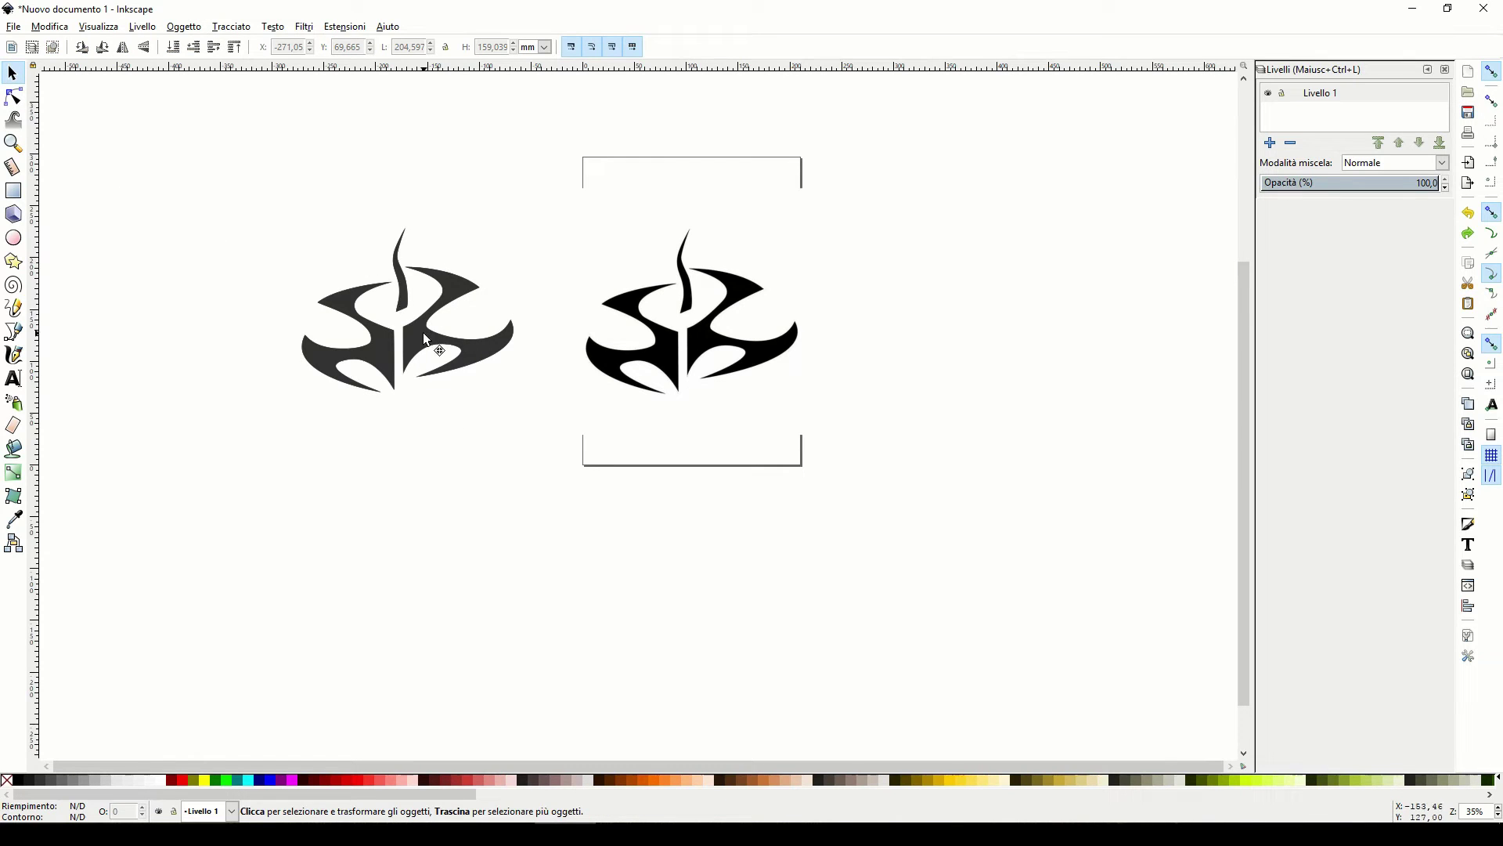
{"action": "left_click_drag", "start_coordinate": [427, 338], "coordinate": [758, 364]}
{"action": "scroll", "coordinate": [704, 430], "scroll_direction": "up", "scroll_amount": 5}
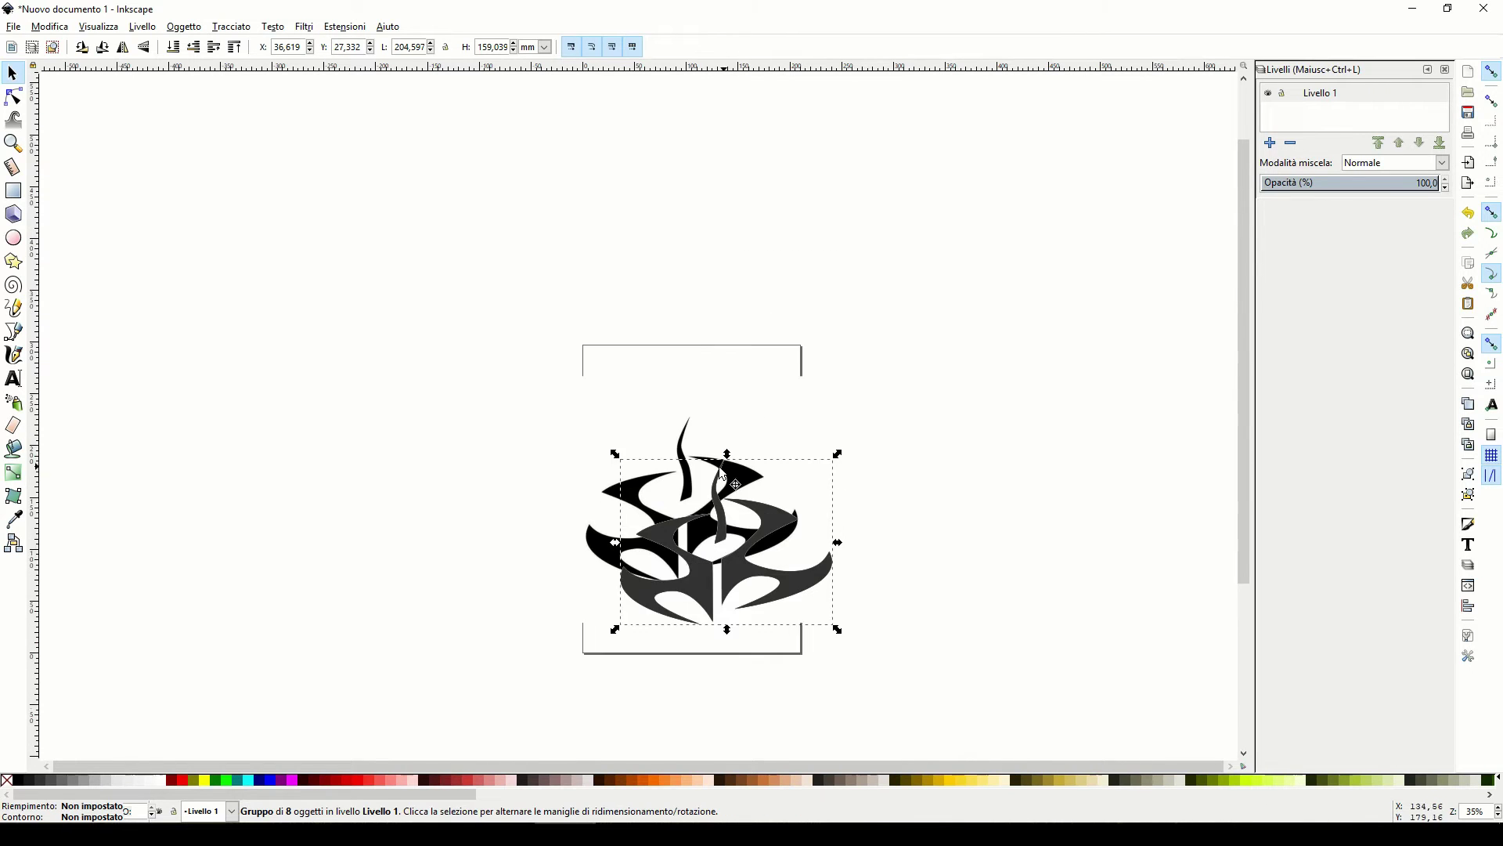
{"action": "scroll", "coordinate": [722, 474], "scroll_direction": "down", "scroll_amount": 3}
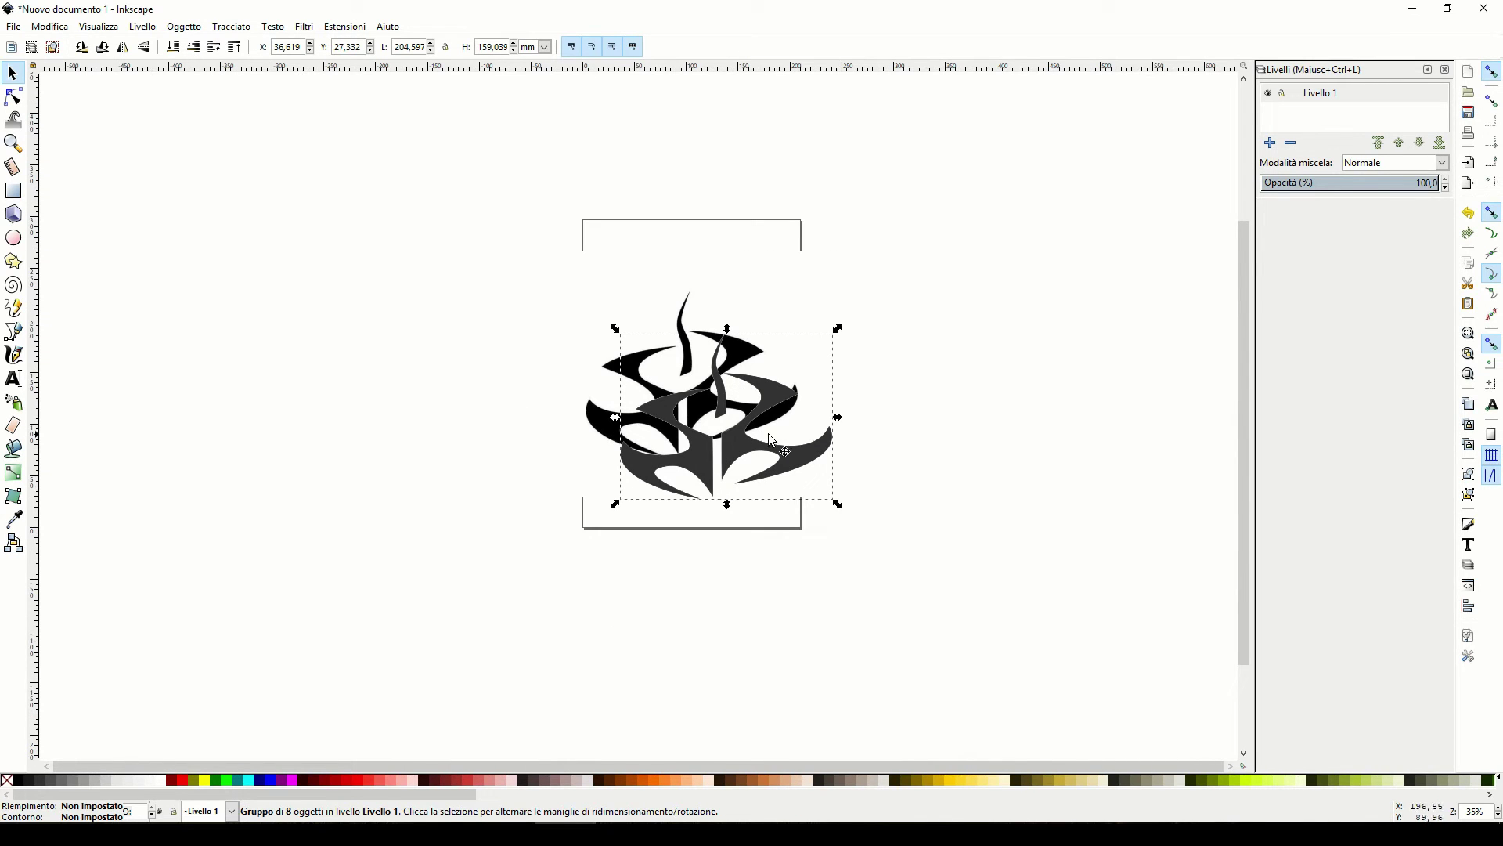
{"action": "left_click_drag", "start_coordinate": [743, 451], "coordinate": [847, 361]}
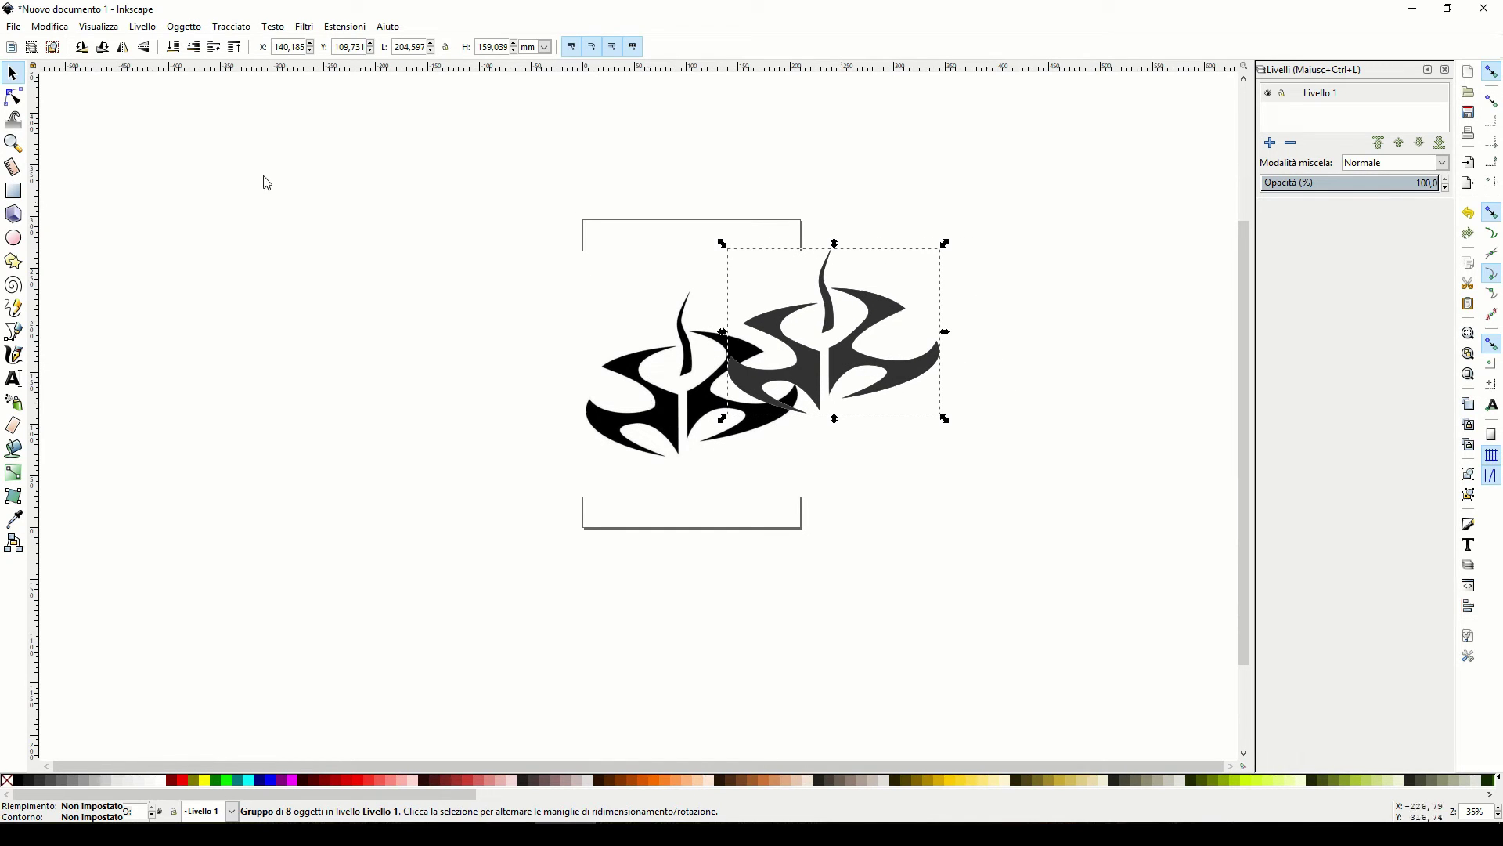
{"action": "left_click", "coordinate": [13, 97]}
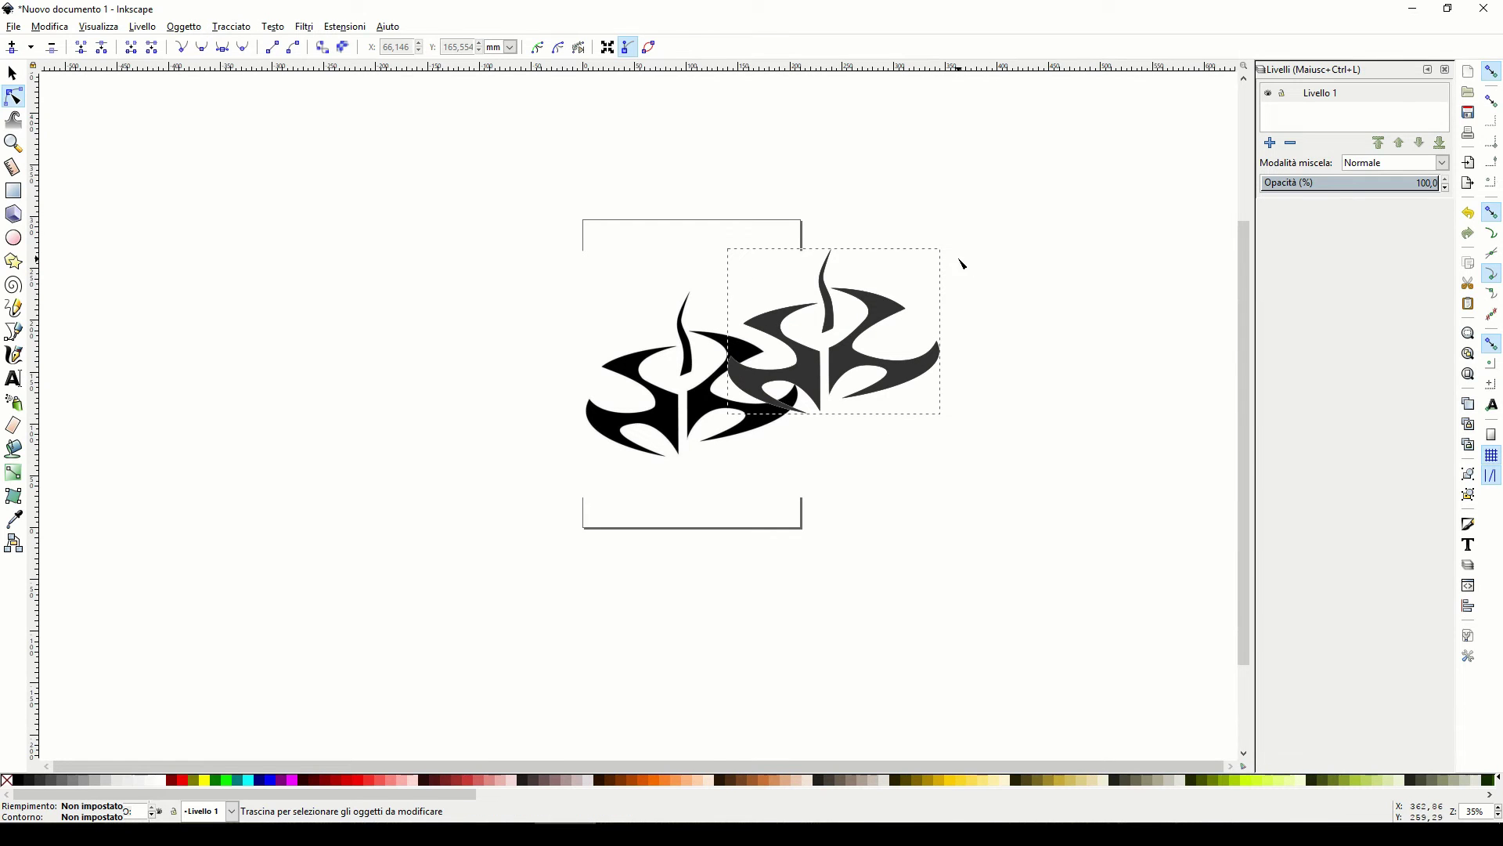
- Select the grey traced shape and zoom in on its upper-left tip
{"action": "left_click", "coordinate": [840, 257]}
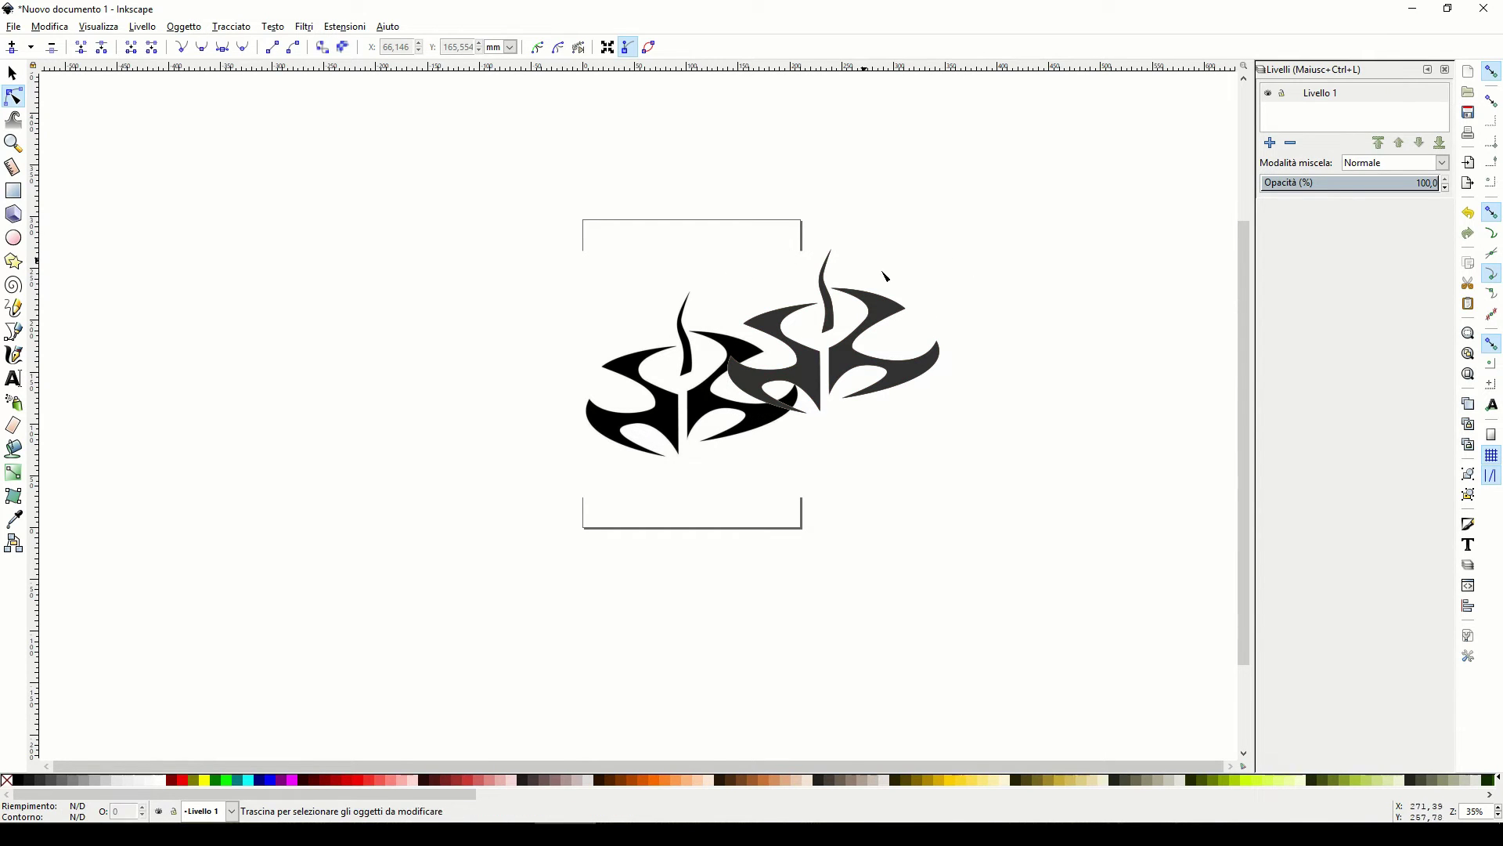
{"action": "left_click", "coordinate": [937, 376]}
{"action": "scroll", "coordinate": [1057, 497], "scroll_direction": "up", "scroll_amount": 1}
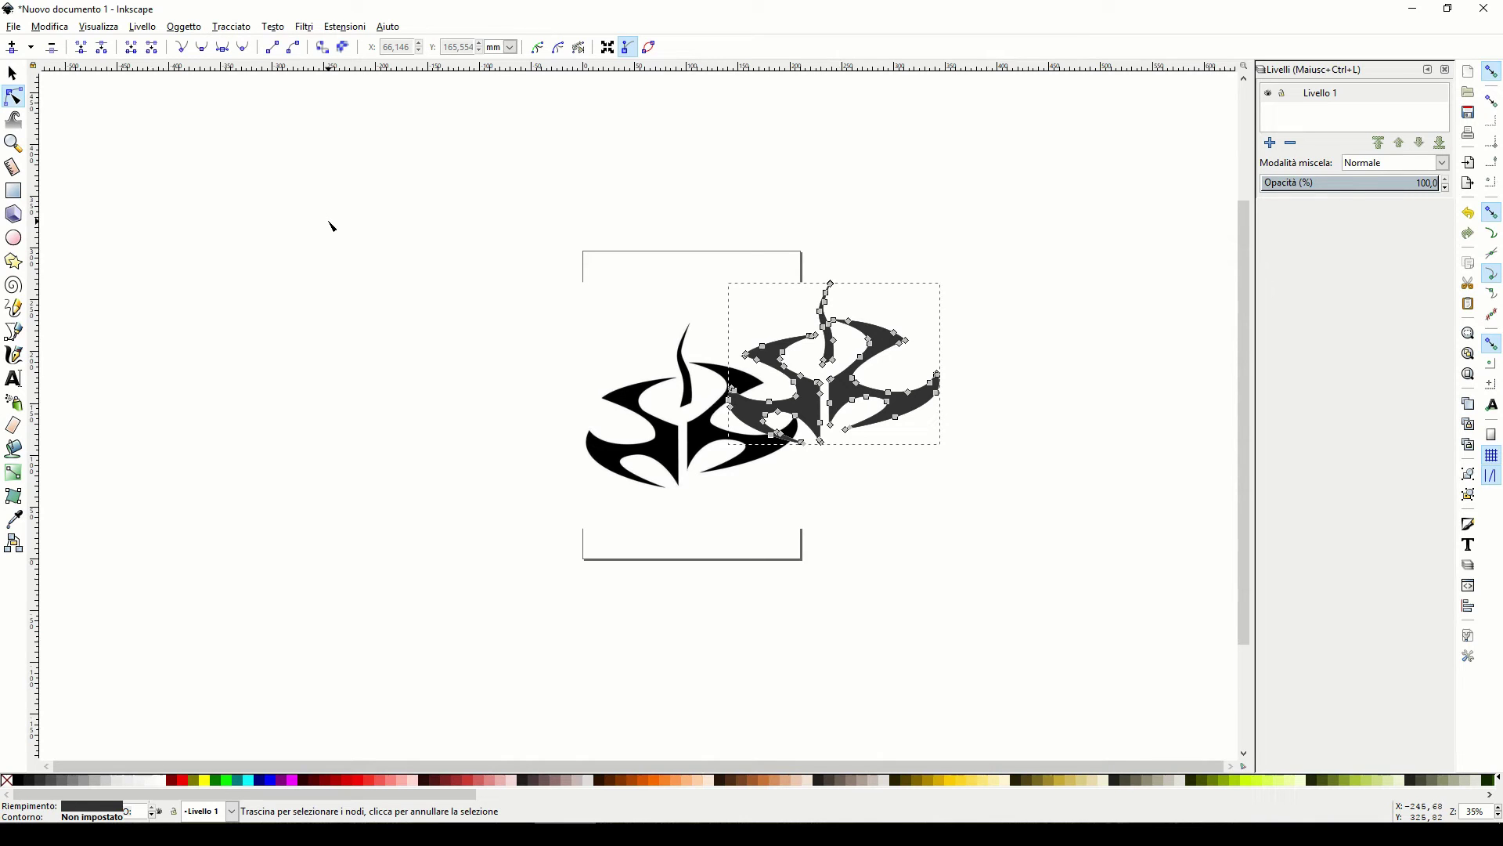
{"action": "left_click", "coordinate": [12, 143]}
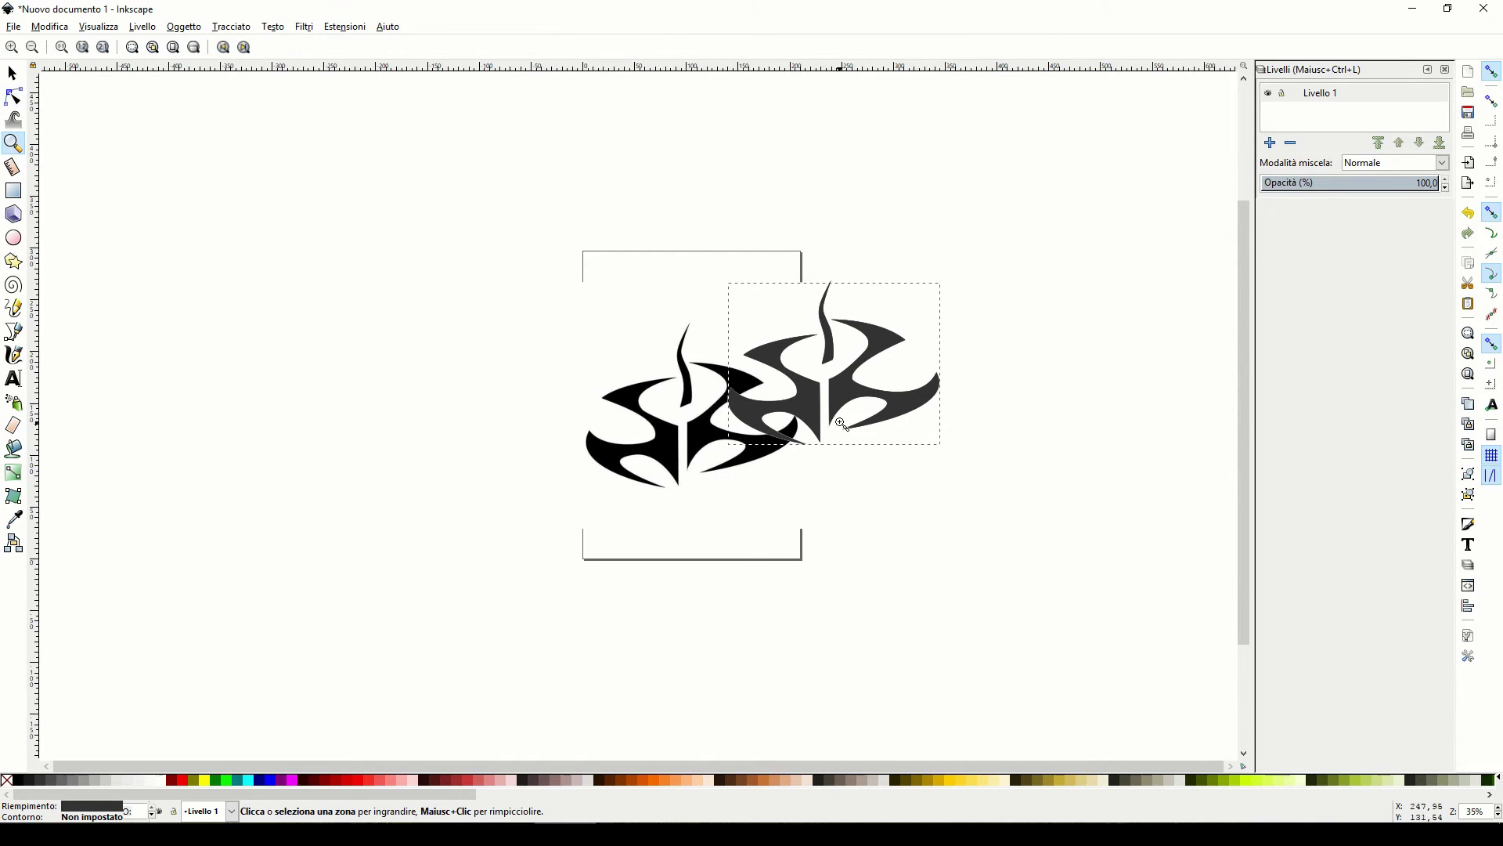
{"action": "left_click", "coordinate": [842, 424]}
{"action": "left_click", "coordinate": [924, 437]}
{"action": "left_click", "coordinate": [924, 437]}
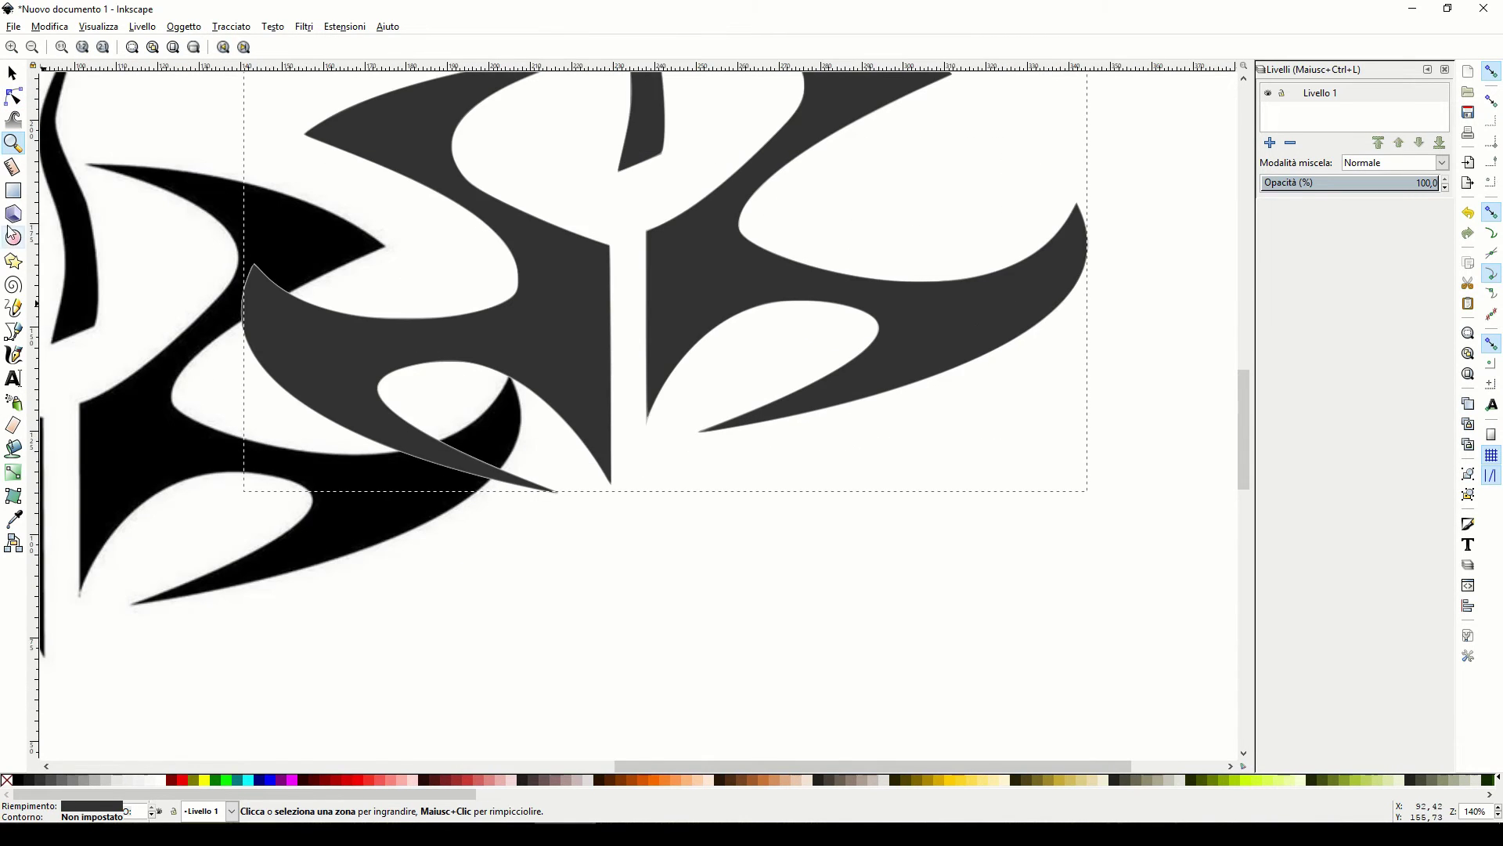
{"action": "left_click", "coordinate": [12, 98]}
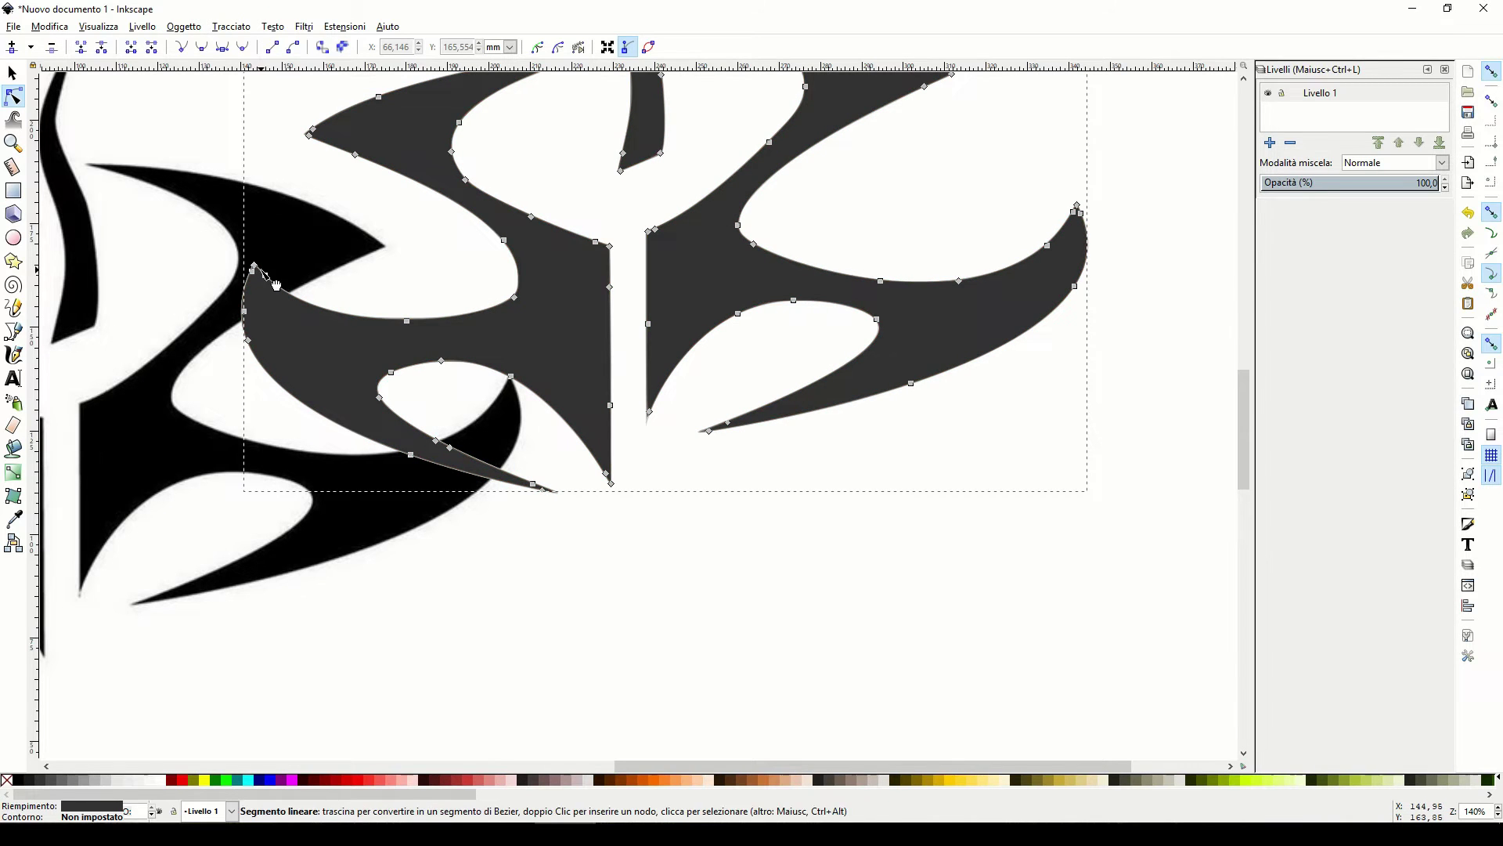
- Merge the two upper-left tip nodes into one, undoing the trial curve and node edits
{"action": "left_click", "coordinate": [254, 267]}
{"action": "mouse_move", "coordinate": [275, 279]}
{"action": "left_mouse_down"}
{"action": "mouse_move", "coordinate": [300, 355]}
{"action": "mouse_move", "coordinate": [290, 296]}
{"action": "mouse_move", "coordinate": [280, 307]}
{"action": "left_mouse_up"}
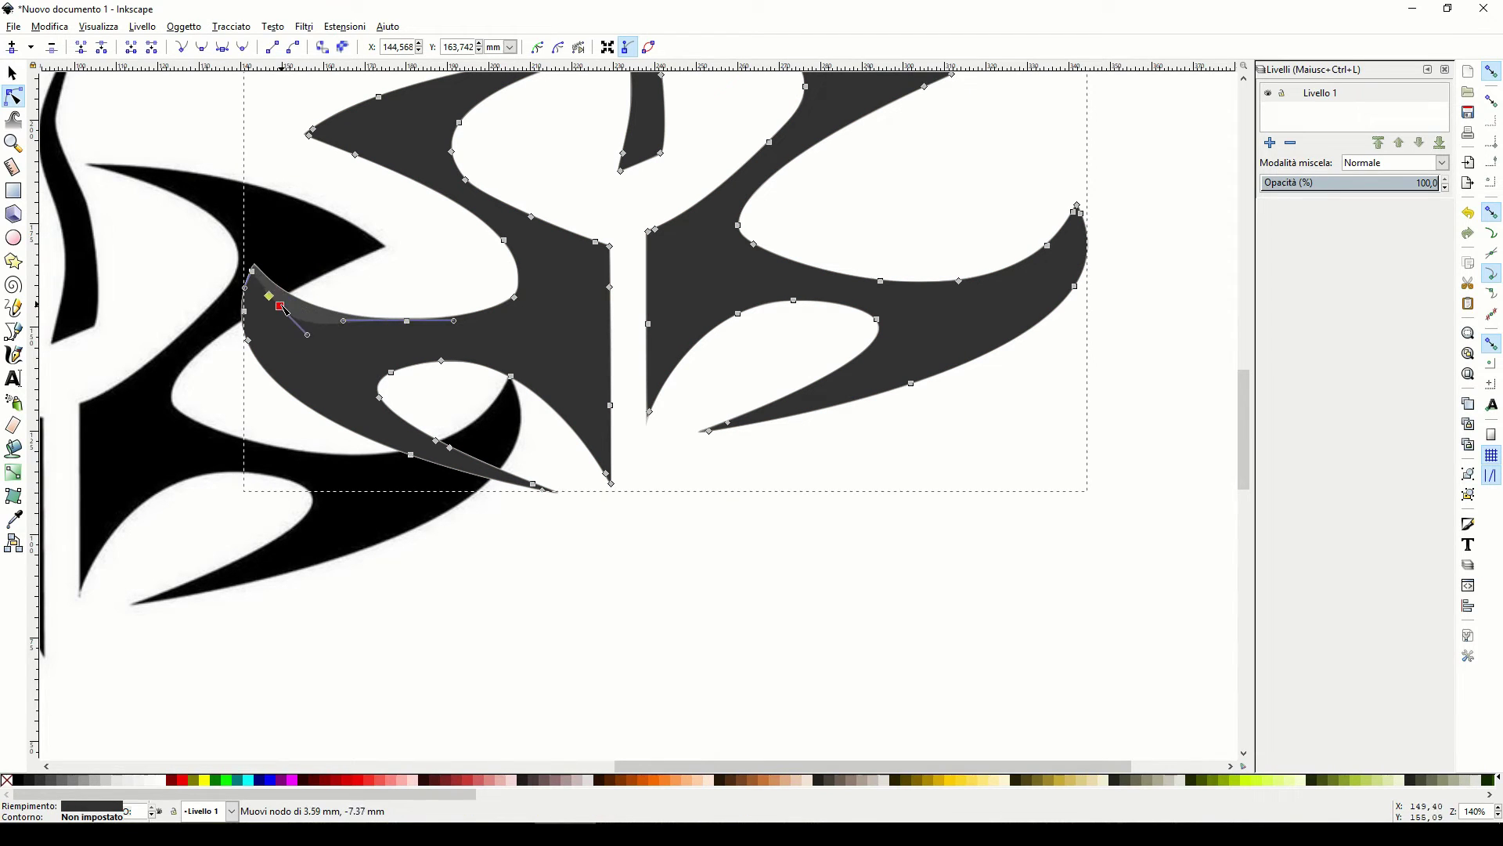
{"action": "key", "text": "ctrl+z"}
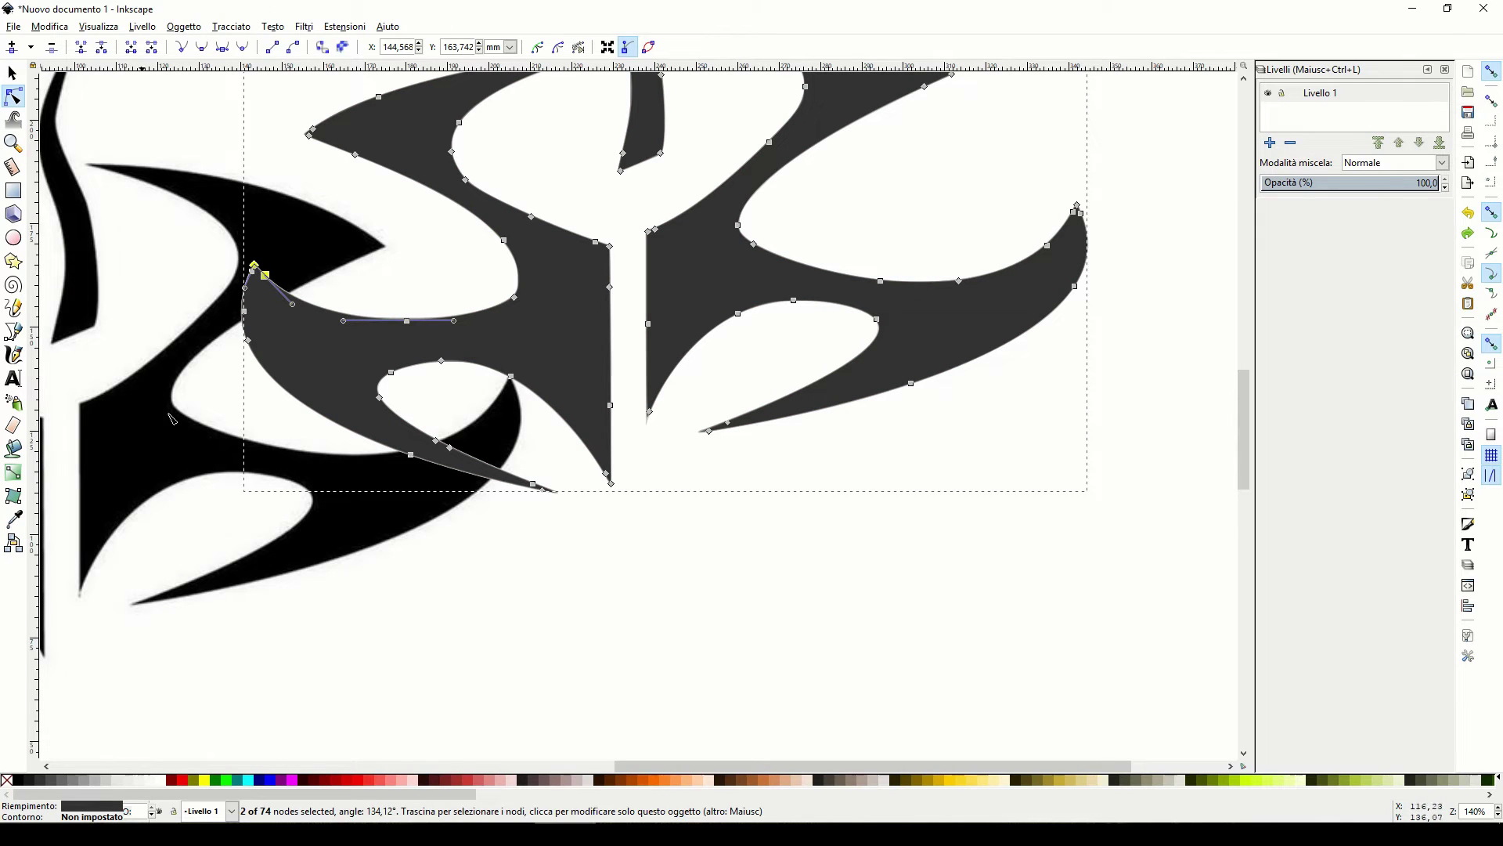
{"action": "key", "text": "Delete"}
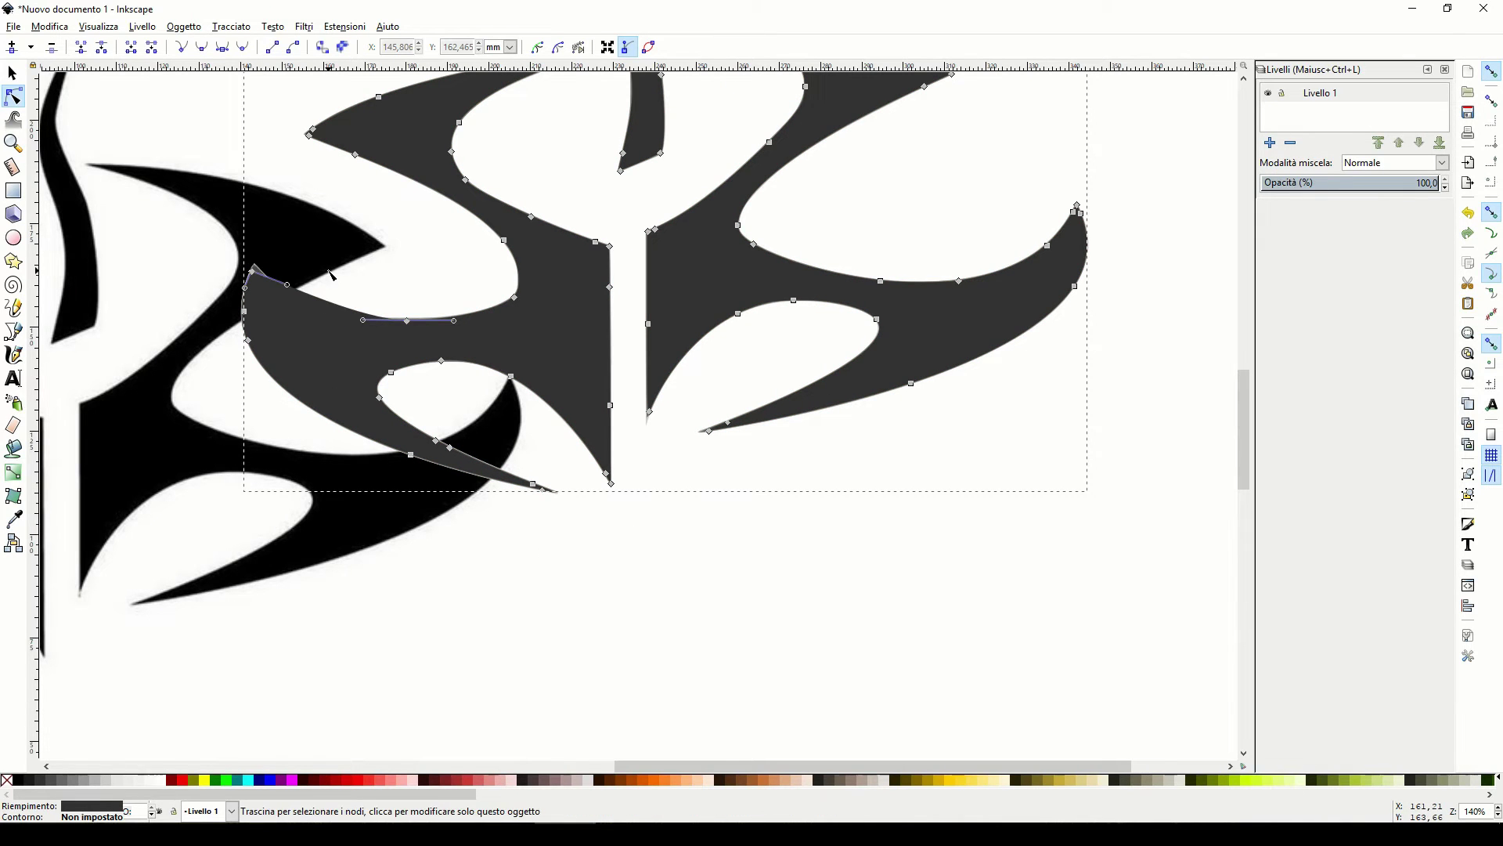
{"action": "left_click", "coordinate": [245, 310]}
{"action": "key", "text": "Delete"}
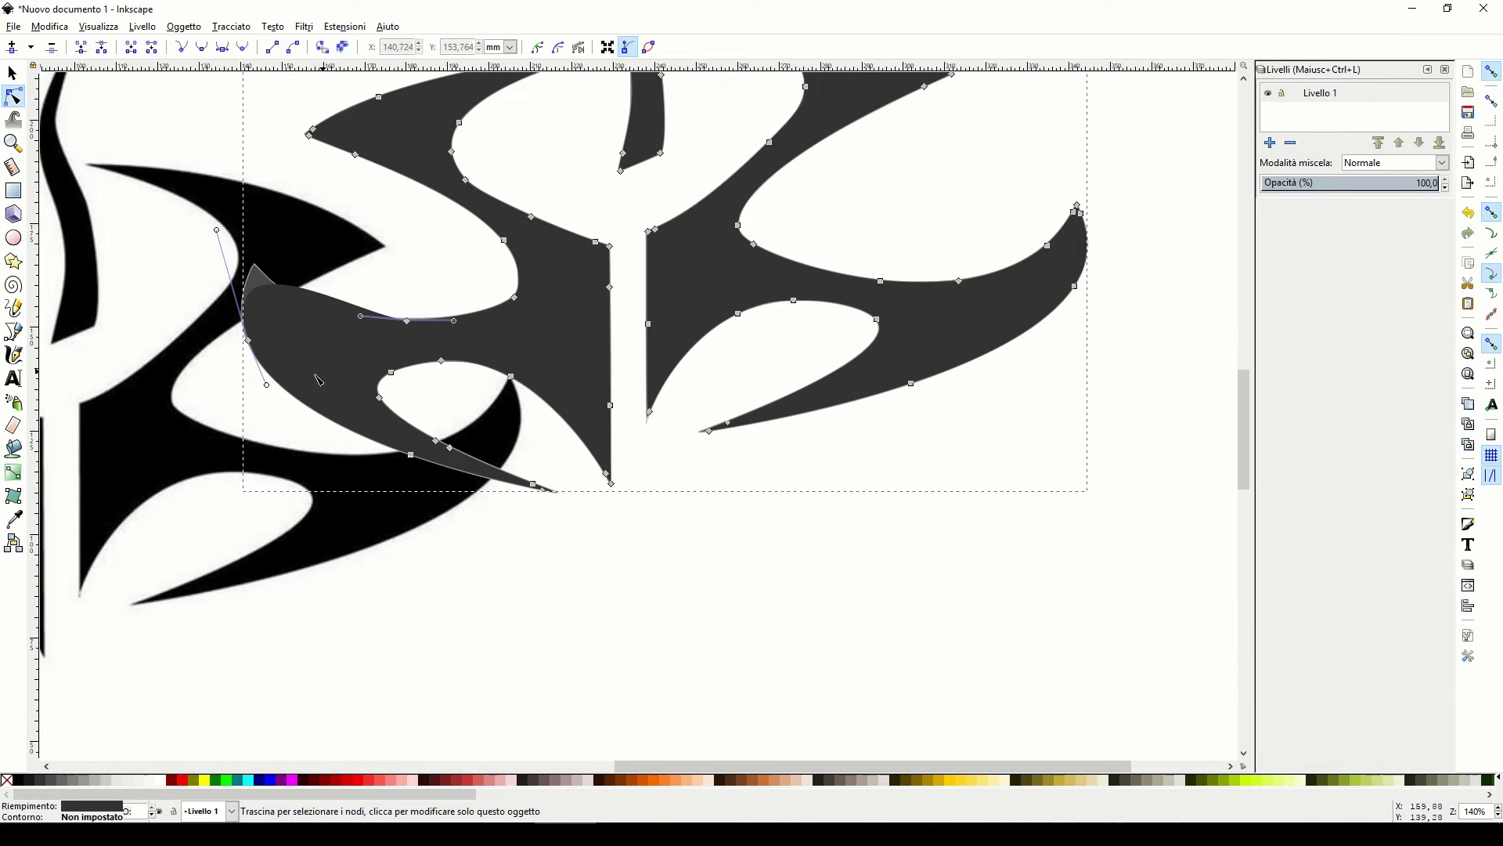
{"action": "key", "text": "ctrl+z"}
{"action": "key", "text": "ctrl+z"}
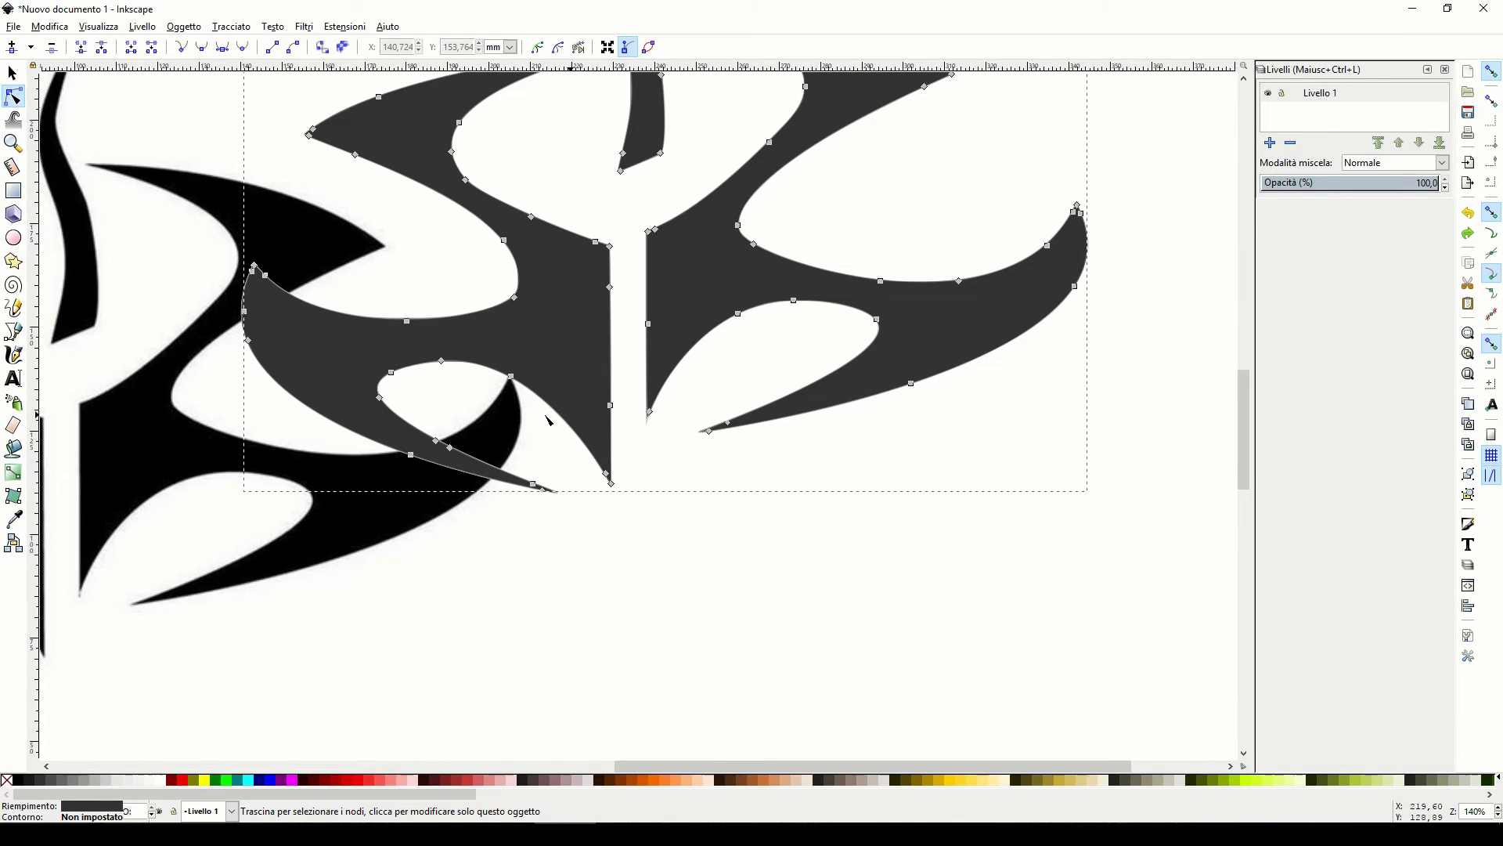
- Zoom out to show the whole page, undoing an accidental move of the grey logo
{"action": "left_click", "coordinate": [14, 76]}
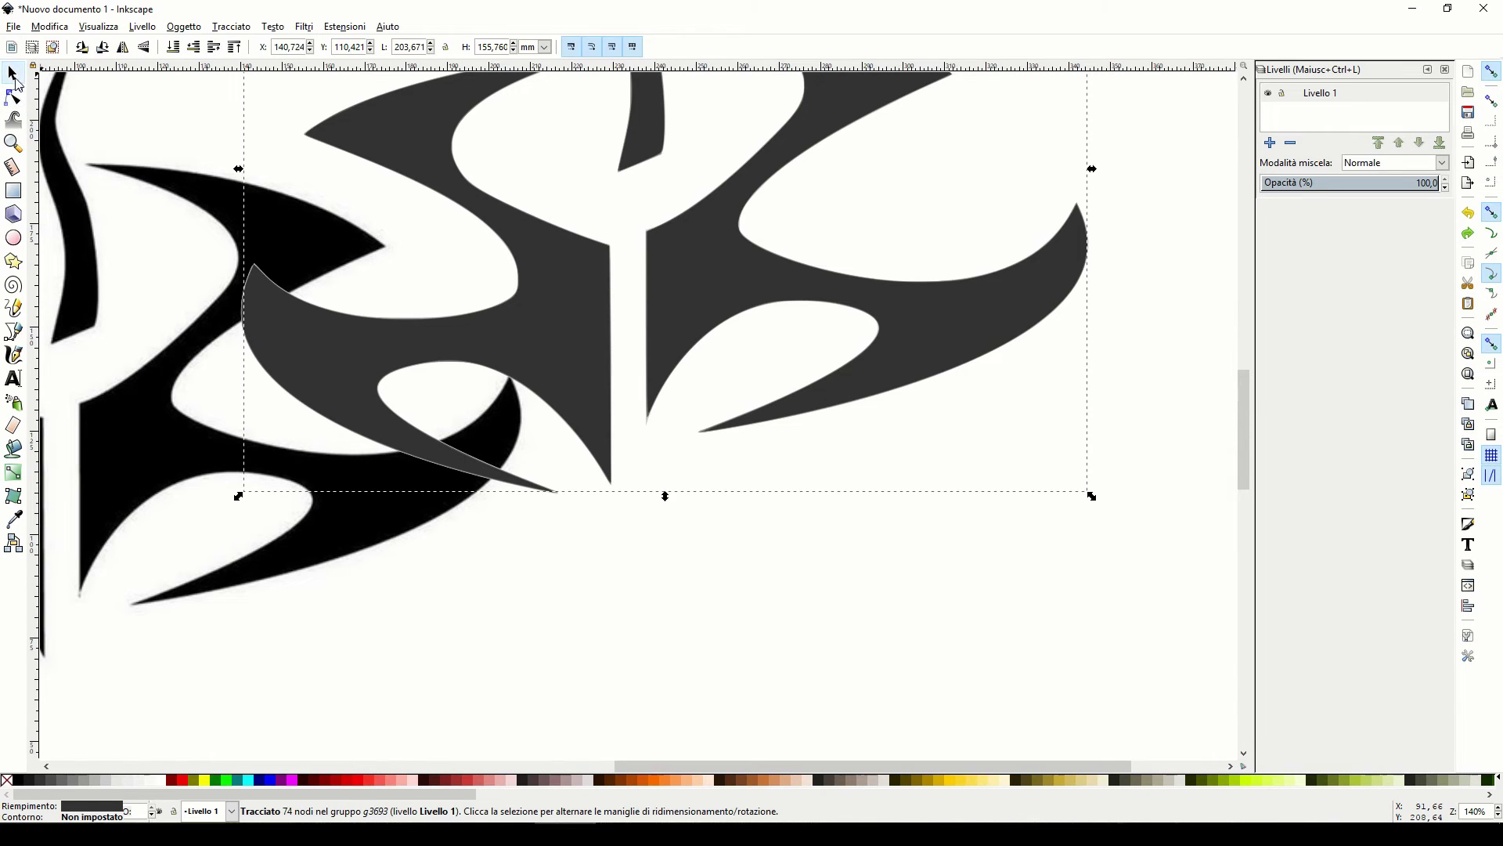
{"action": "scroll", "coordinate": [689, 438], "scroll_direction": "down", "scroll_amount": 8}
{"action": "scroll", "coordinate": [671, 430], "scroll_direction": "up", "scroll_amount": 4}
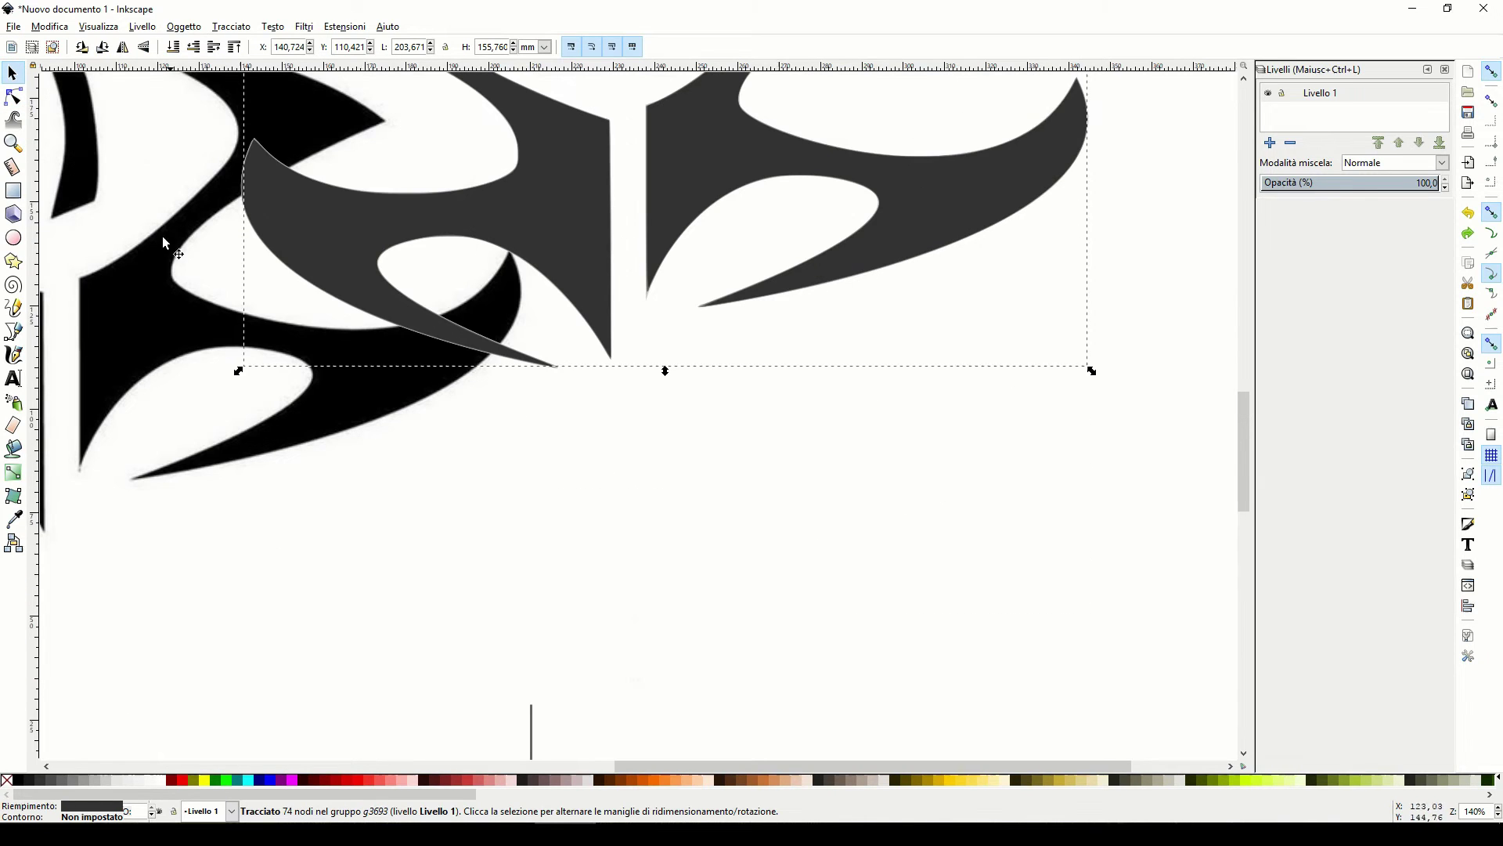
{"action": "left_click", "coordinate": [12, 143]}
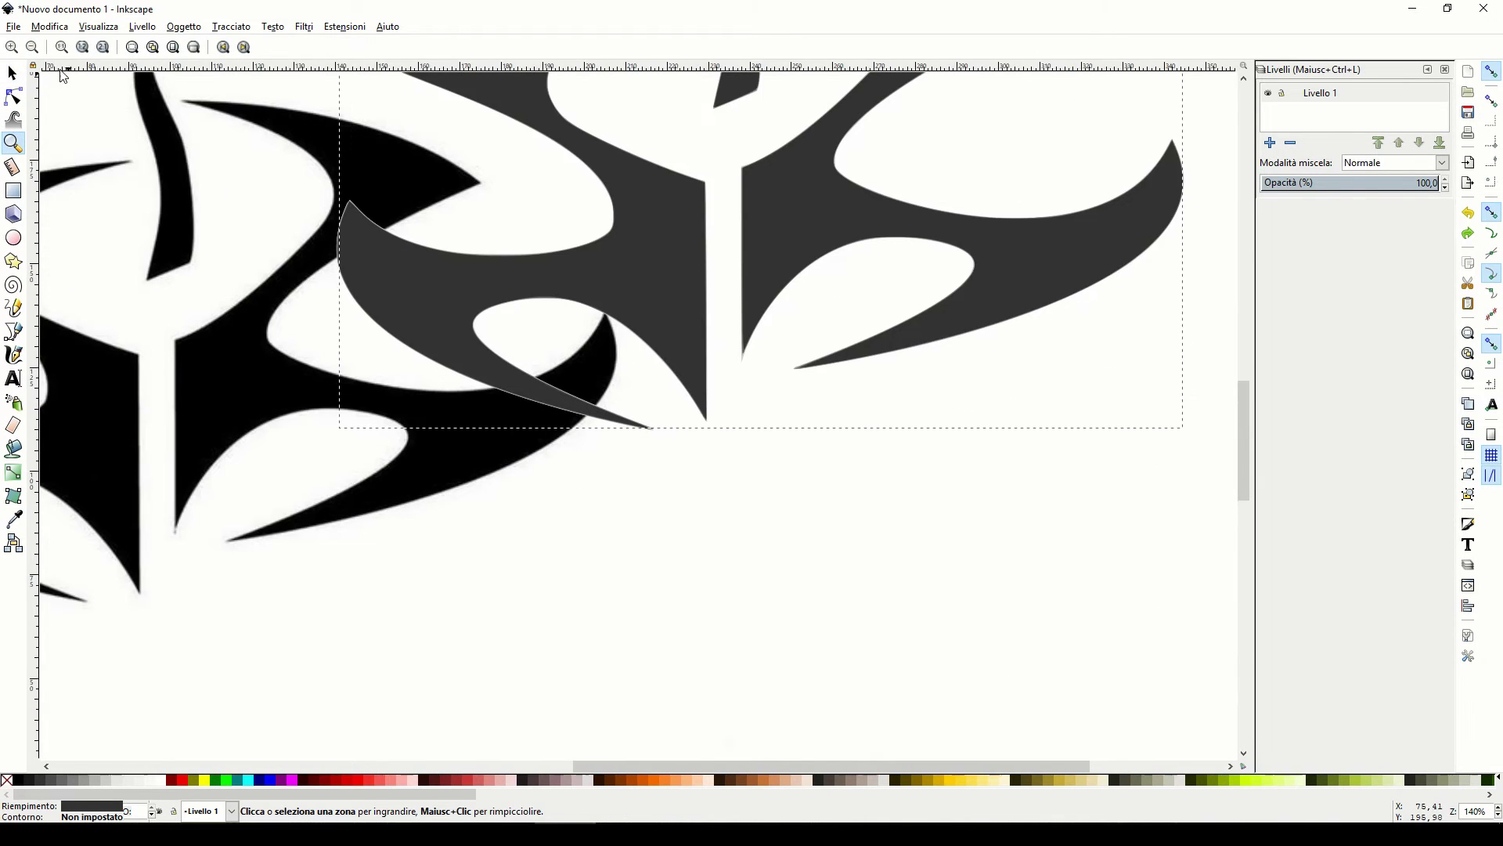
{"action": "left_click", "coordinate": [32, 47]}
{"action": "left_click", "coordinate": [32, 47]}
{"action": "left_click", "coordinate": [32, 47]}
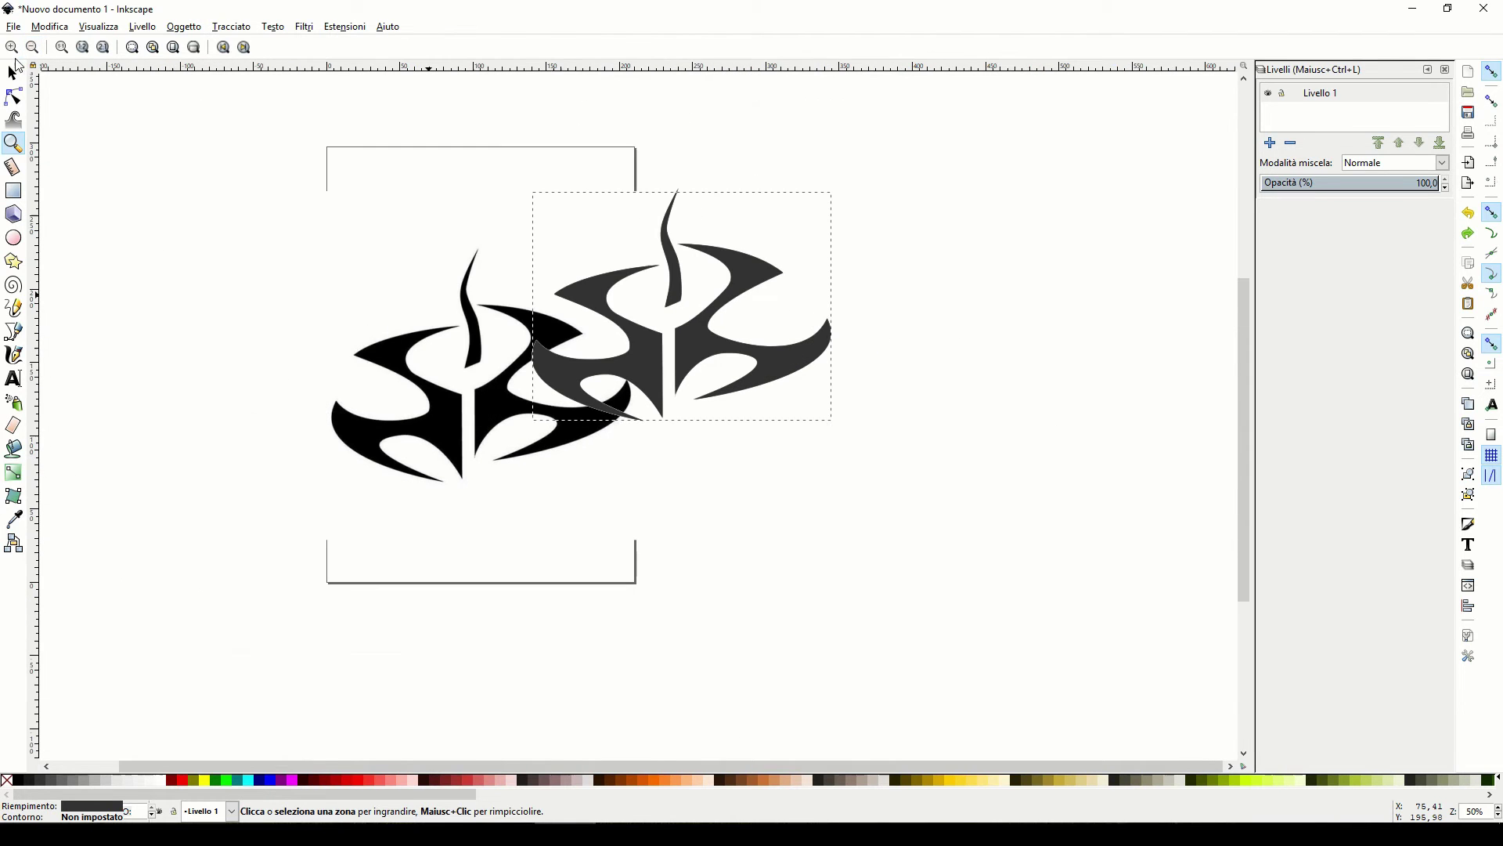
{"action": "left_click", "coordinate": [13, 73]}
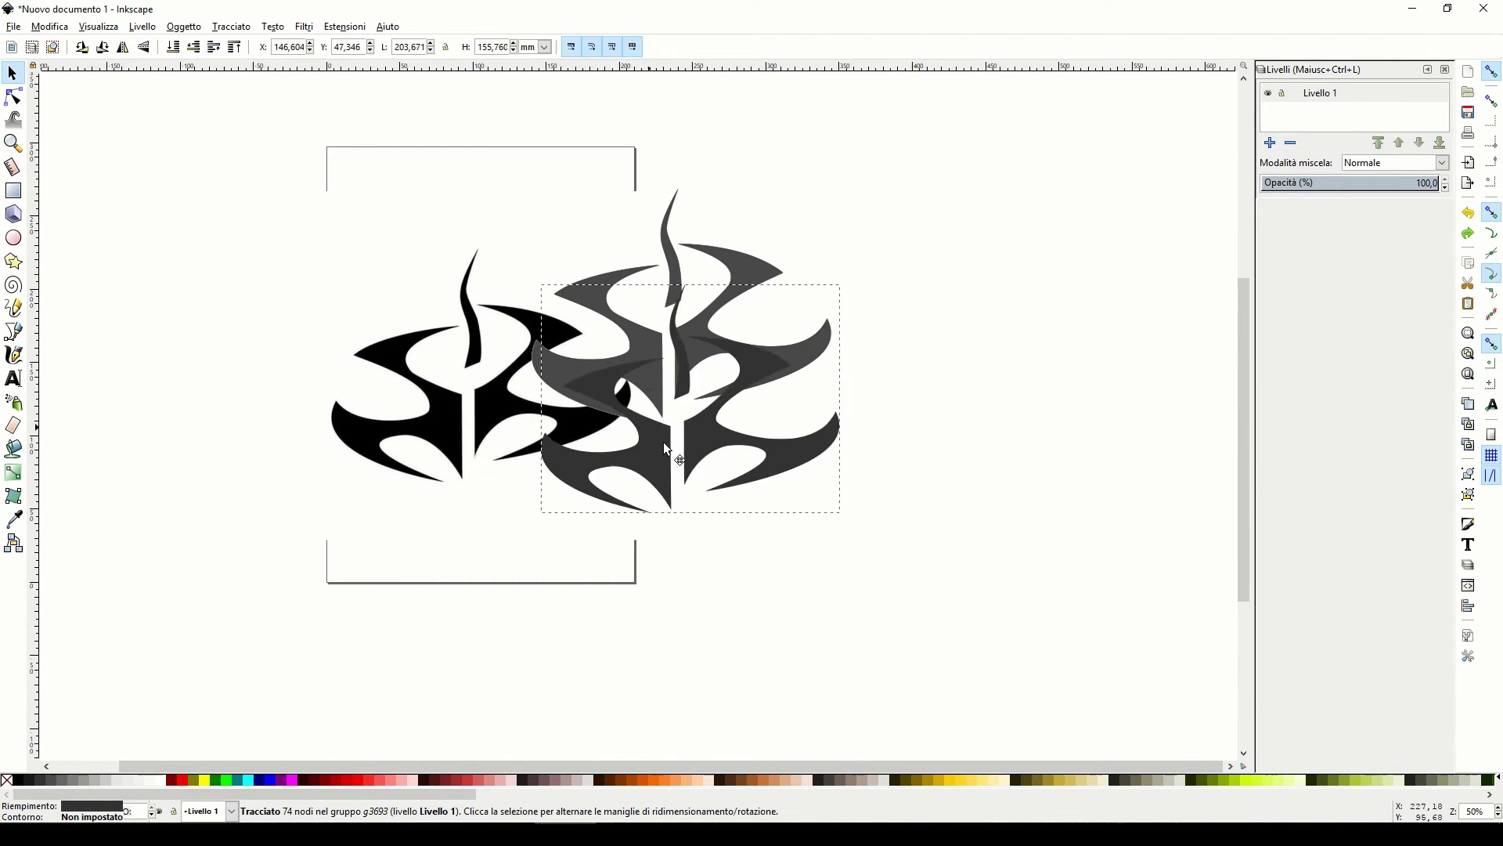
{"action": "left_click_drag", "start_coordinate": [654, 352], "coordinate": [914, 528]}
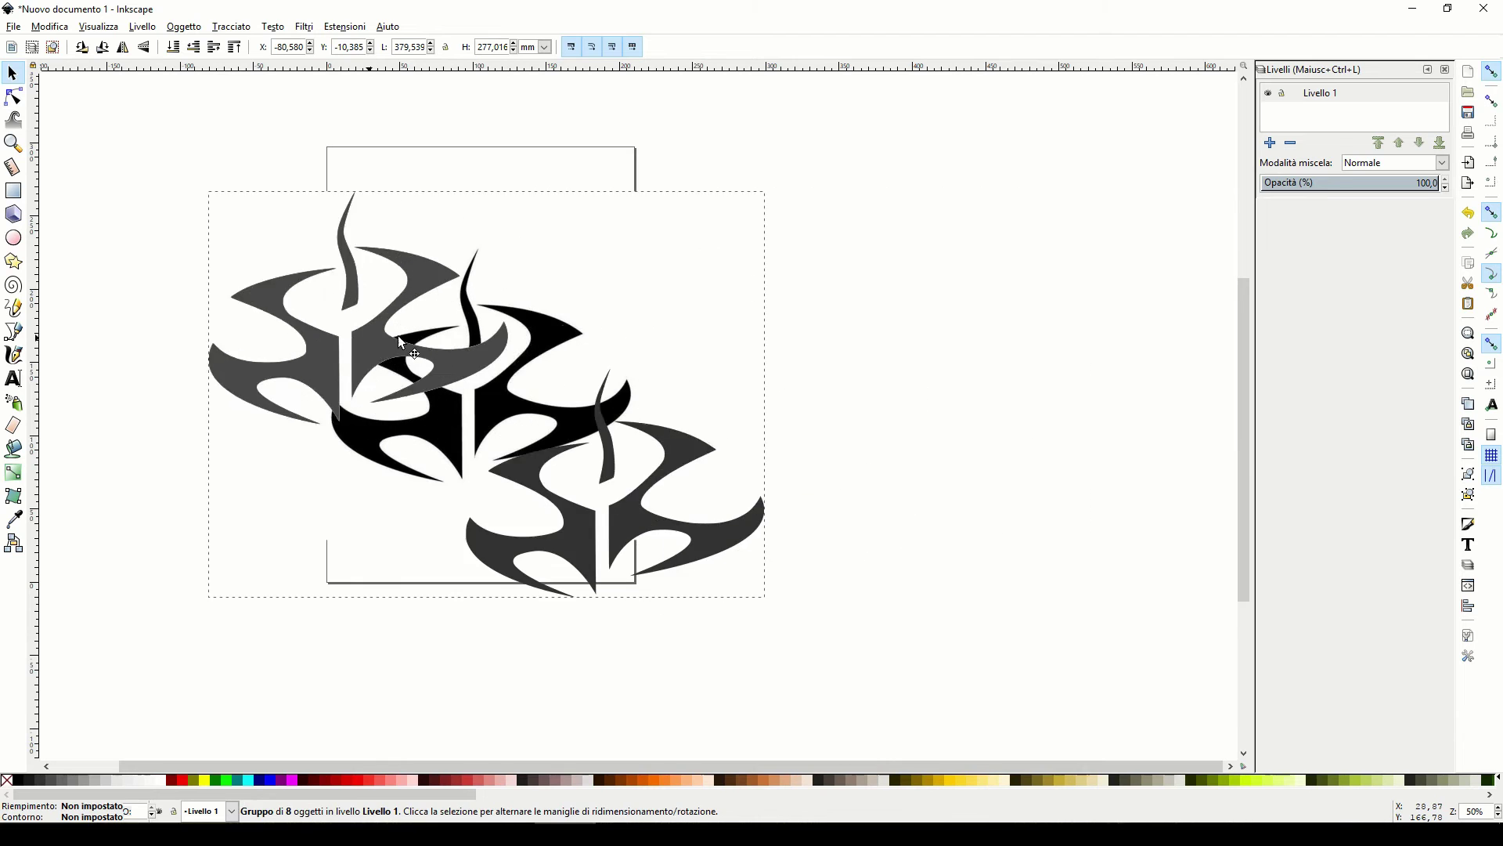
{"action": "left_click", "coordinate": [830, 470]}
{"action": "key", "text": "ctrl+z"}
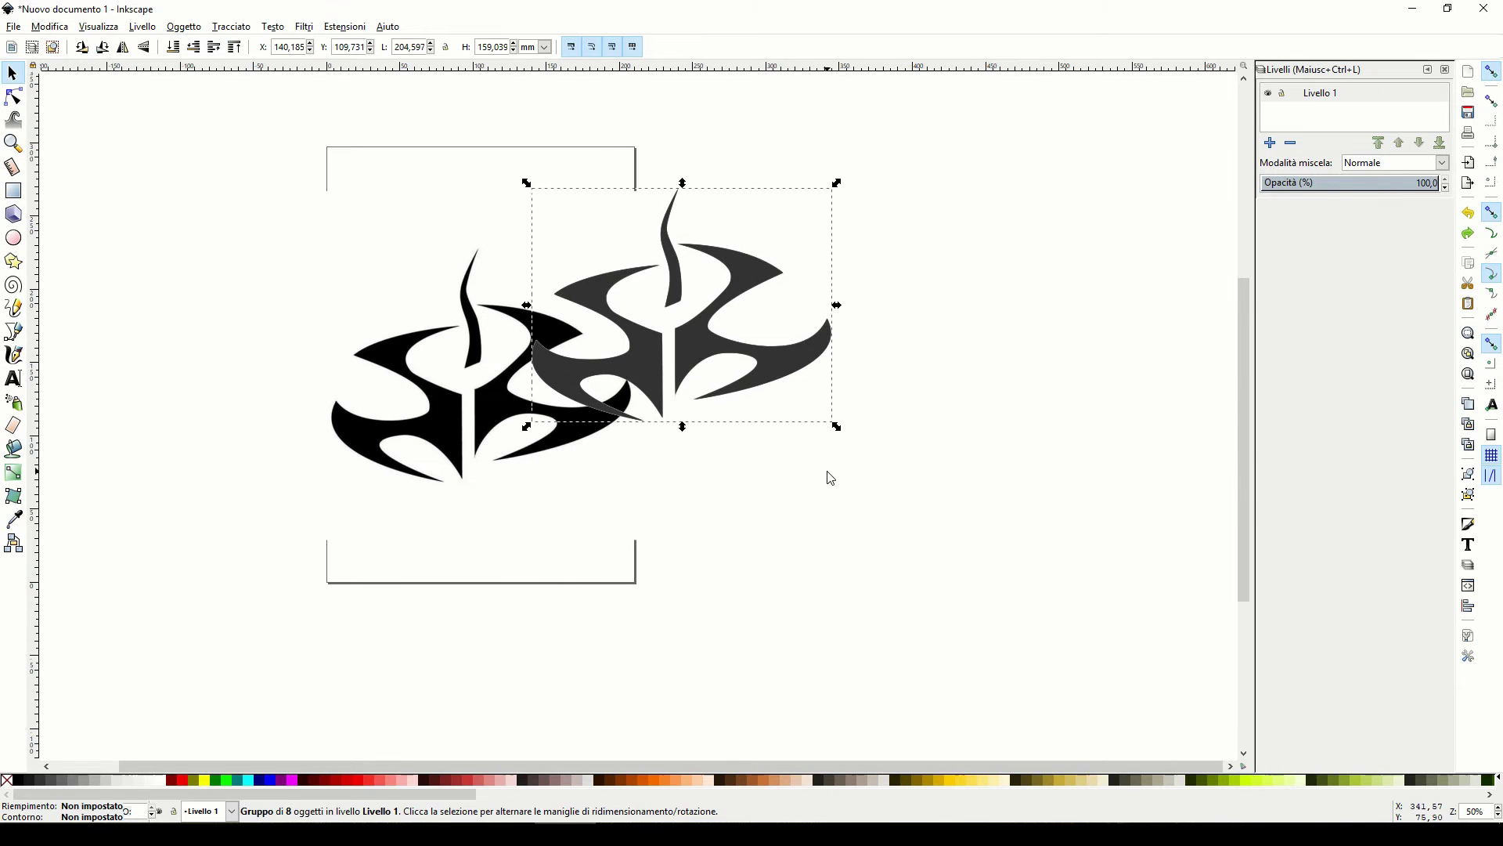
- Delete the black source image and drag the grey logo to the page centre
{"action": "left_click", "coordinate": [429, 374]}
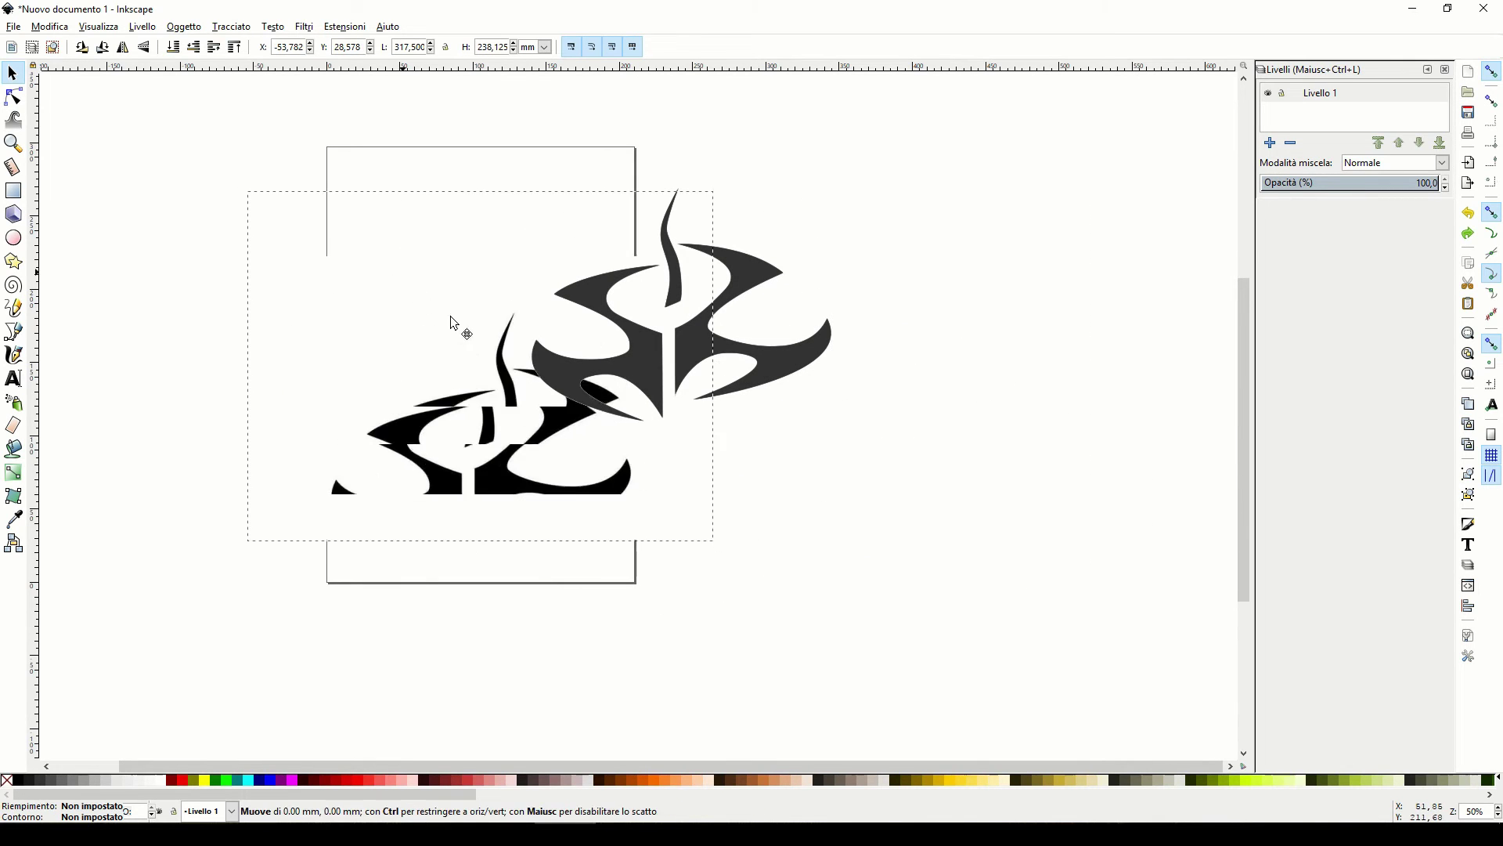
{"action": "key", "text": "Delete"}
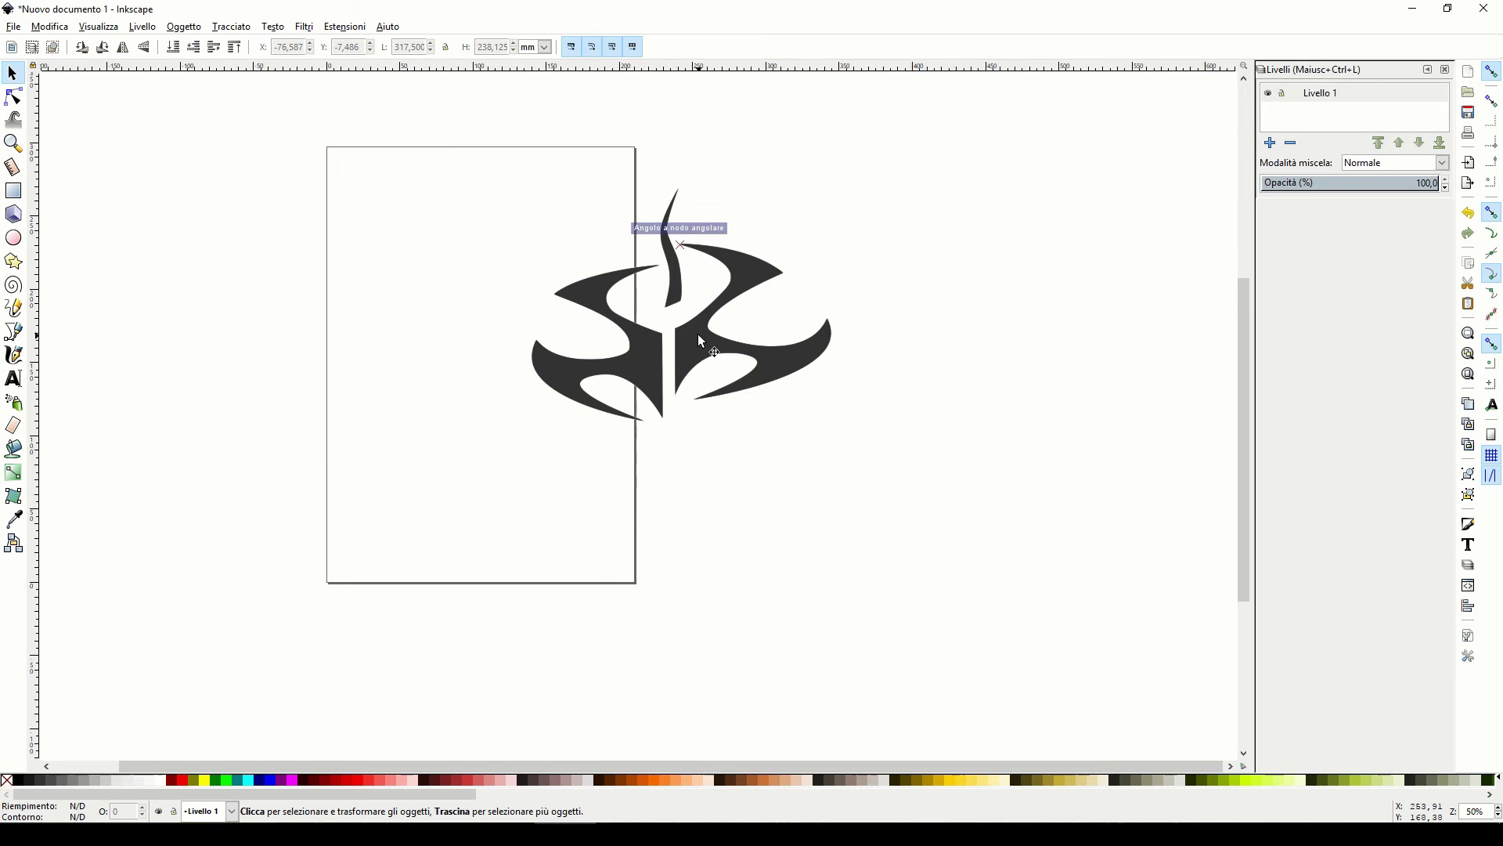
{"action": "mouse_move", "coordinate": [701, 341]}
{"action": "left_mouse_down"}
{"action": "mouse_move", "coordinate": [501, 373]}
{"action": "mouse_move", "coordinate": [495, 387]}
{"action": "left_mouse_up"}
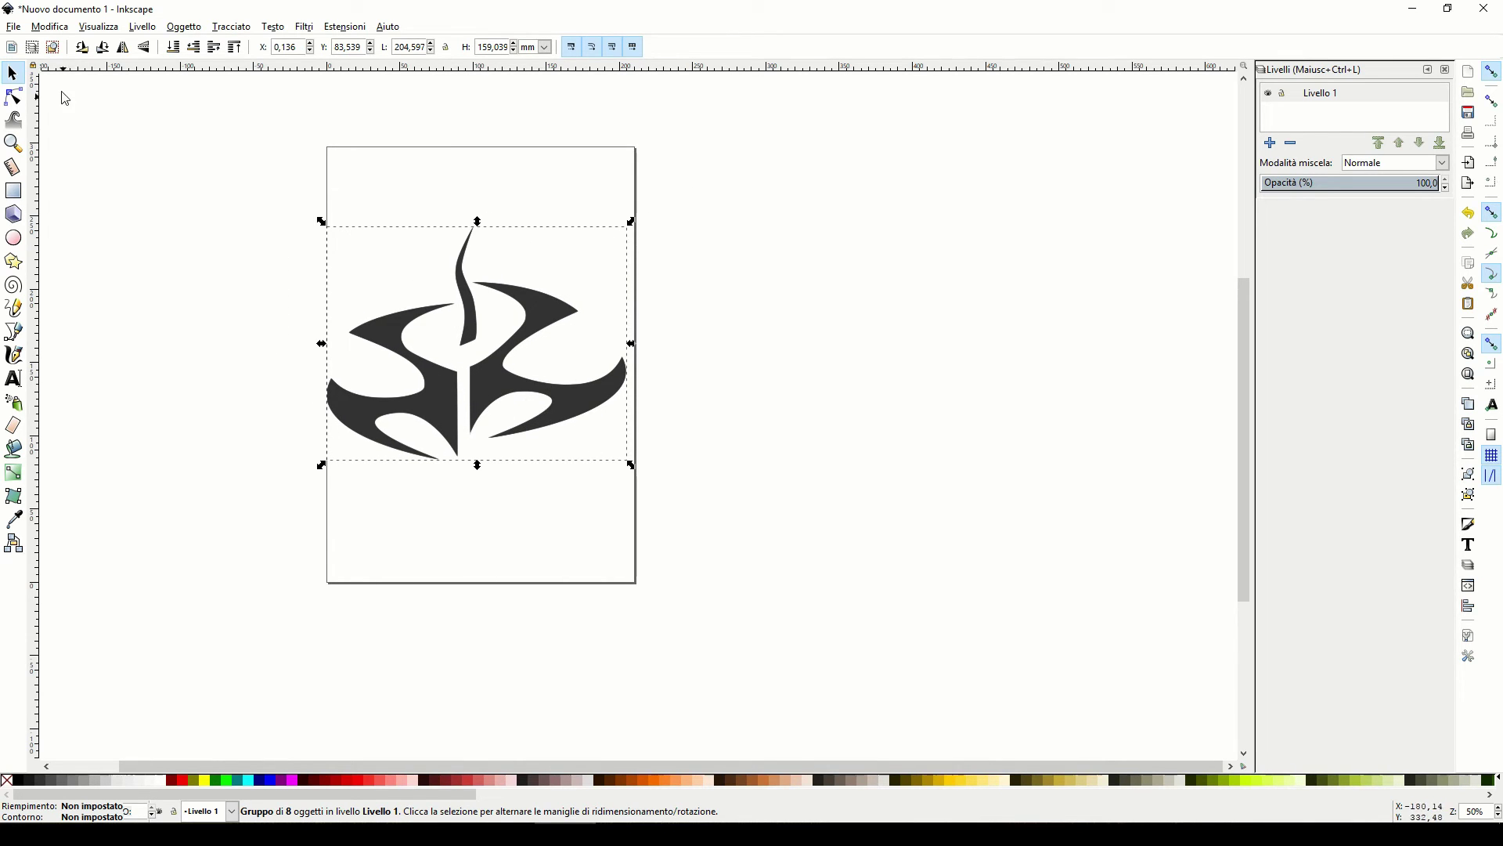
{"action": "left_click", "coordinate": [14, 26]}
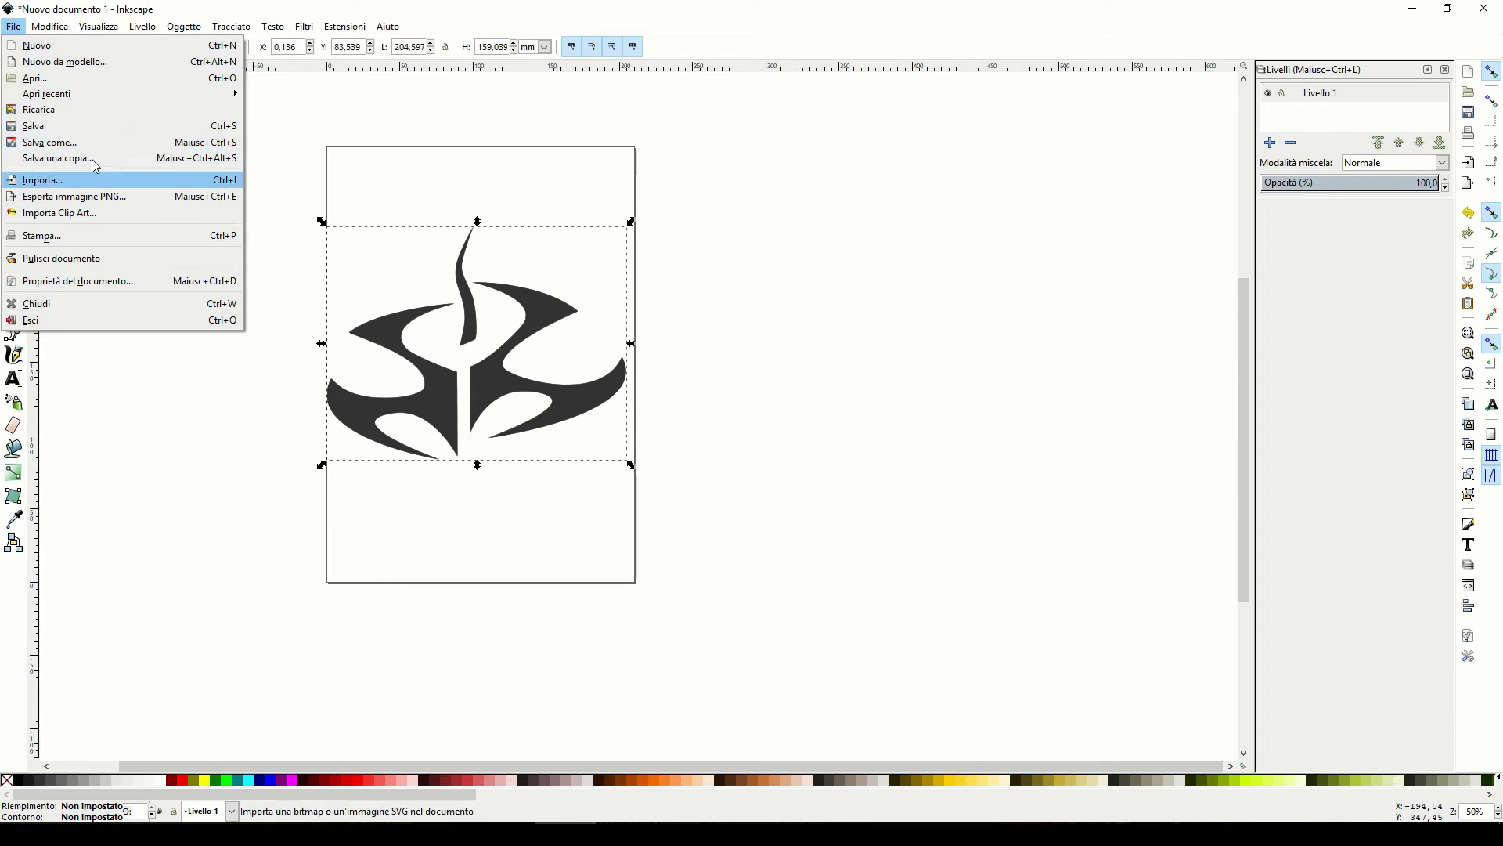
- Save the drawing as plain SVG named 'Logo Hitman'
{"action": "left_click", "coordinate": [52, 145]}
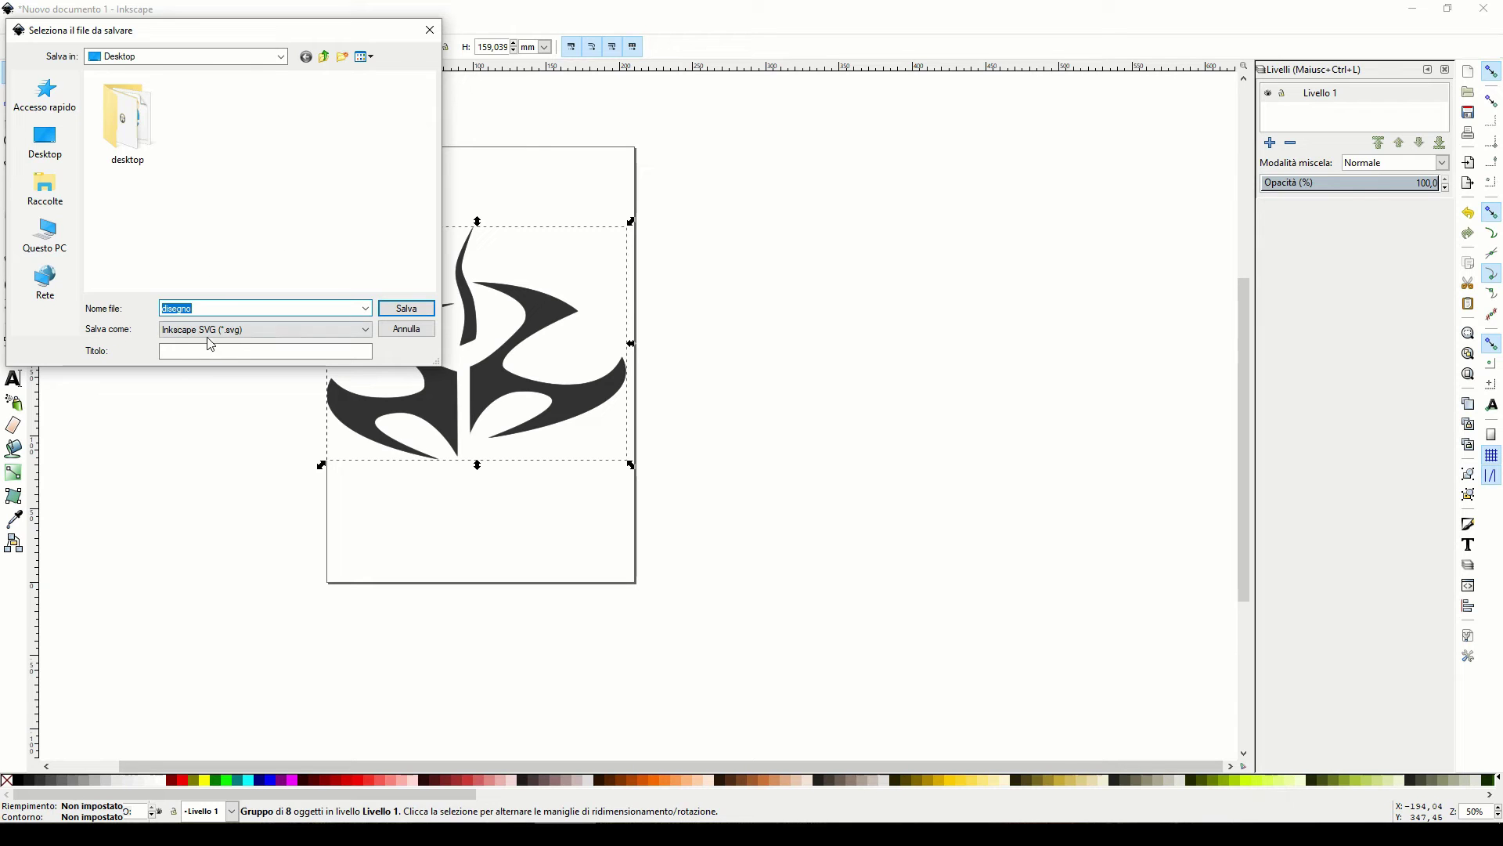
{"action": "left_click", "coordinate": [235, 340]}
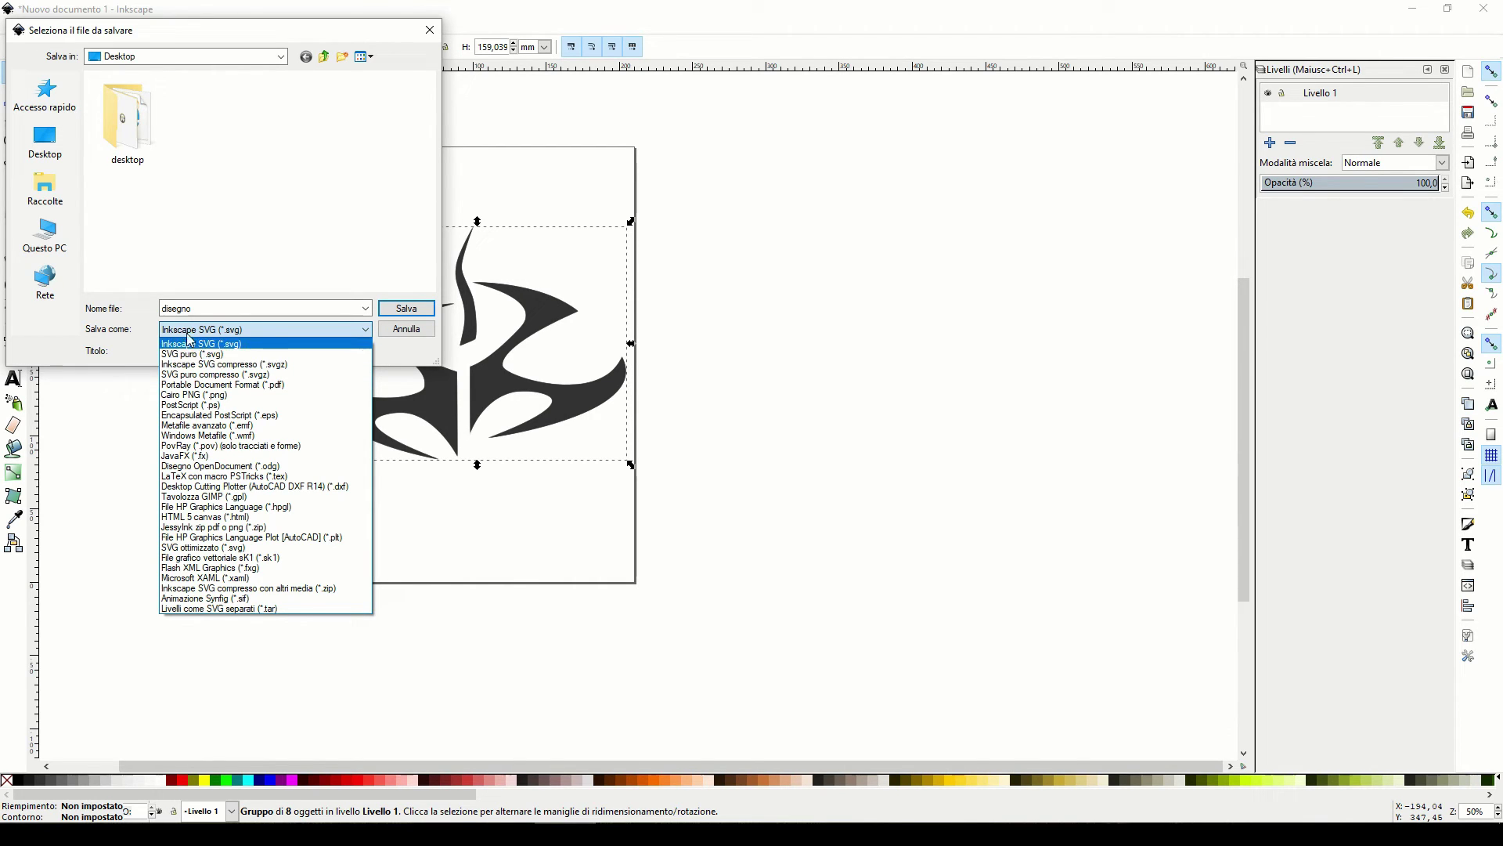
{"action": "left_click", "coordinate": [221, 357]}
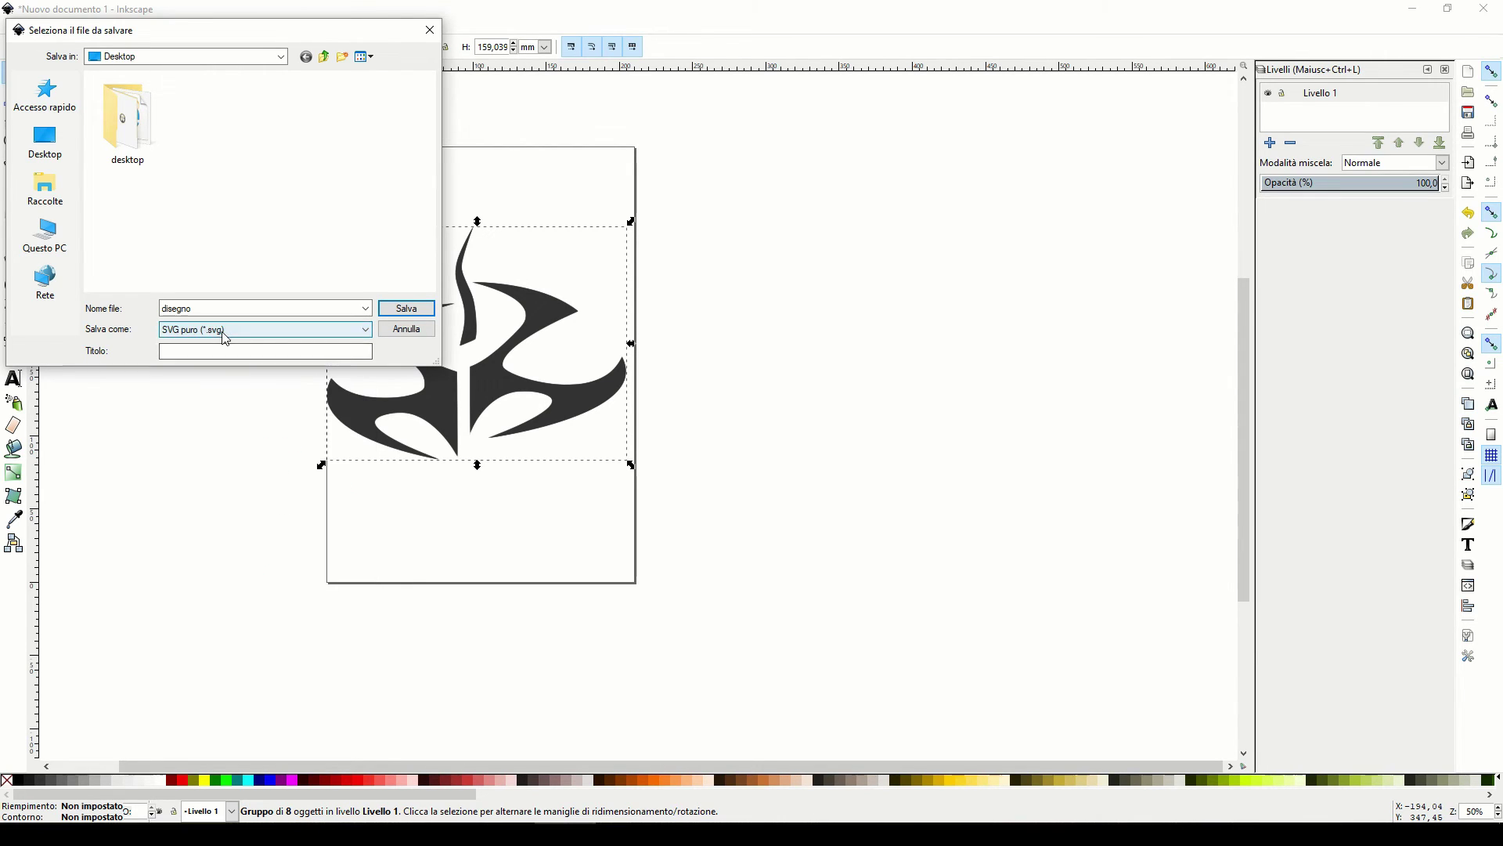
{"action": "double_click", "coordinate": [214, 310]}
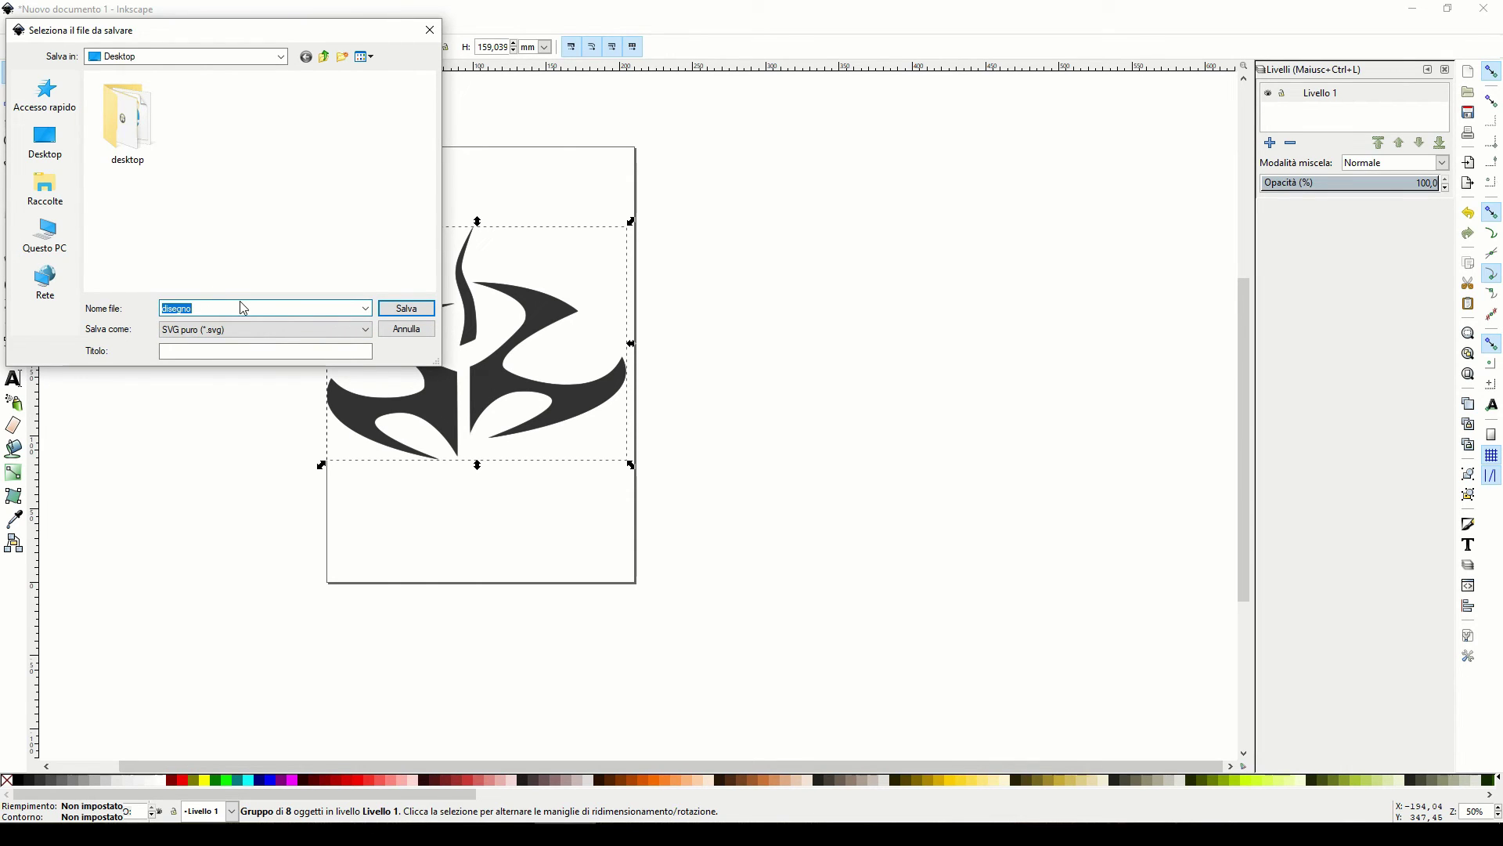
{"action": "key", "text": "BackSpace"}
{"action": "type", "text": "m"}
{"action": "key", "text": "BackSpace"}
{"action": "type", "text": "Logo "}
{"action": "type", "text": "Hitman"}
{"action": "key", "text": "Return"}
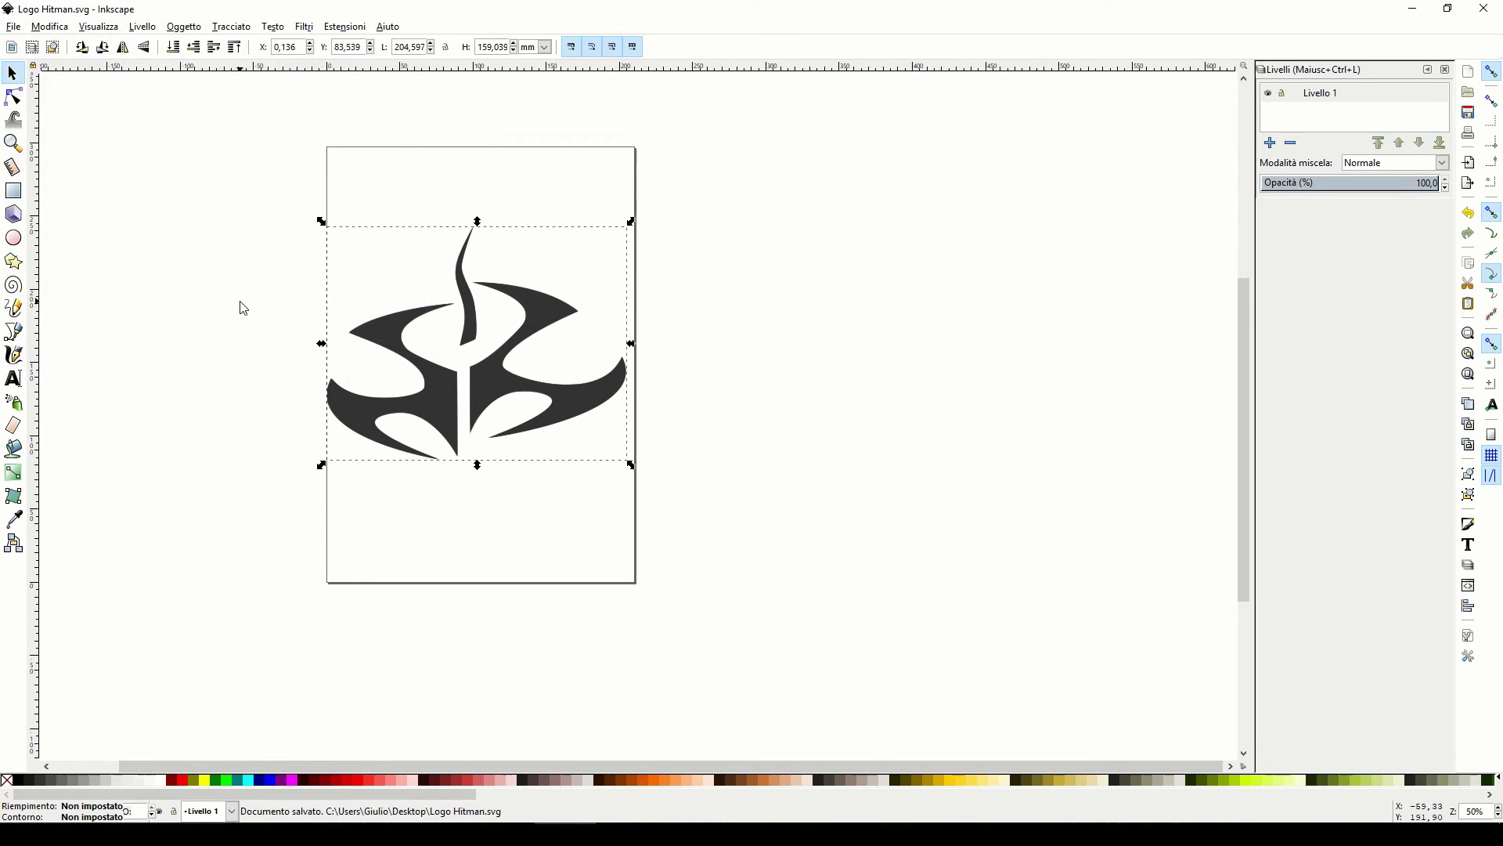
- Quit Inkscape, choosing 'Chiudi senza salvare' to keep the plain SVG file
{"action": "left_click", "coordinate": [1484, 8]}
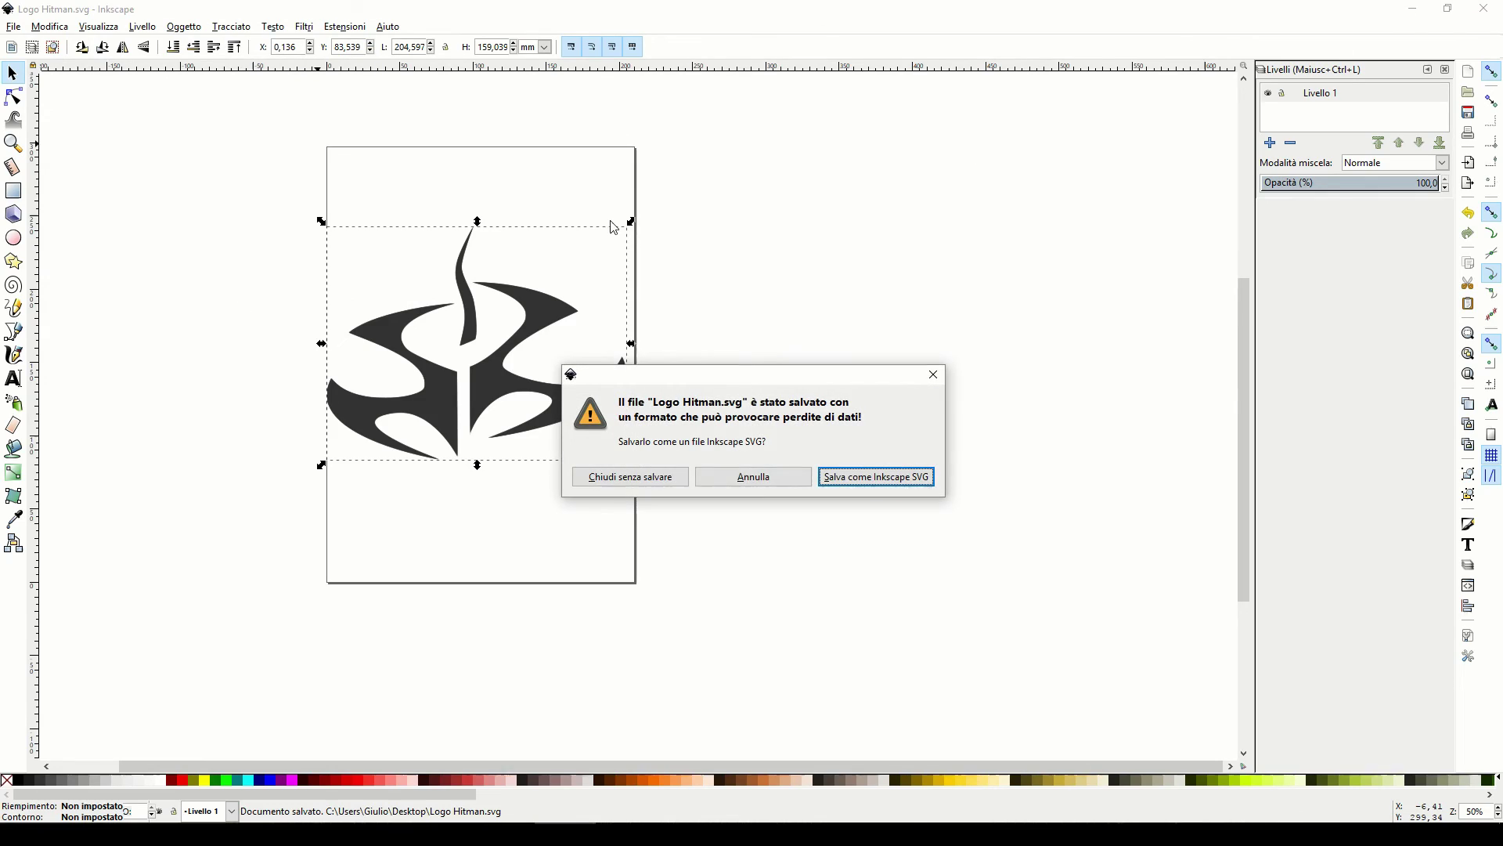
{"action": "left_click", "coordinate": [764, 477]}
{"action": "left_click", "coordinate": [1472, 8]}
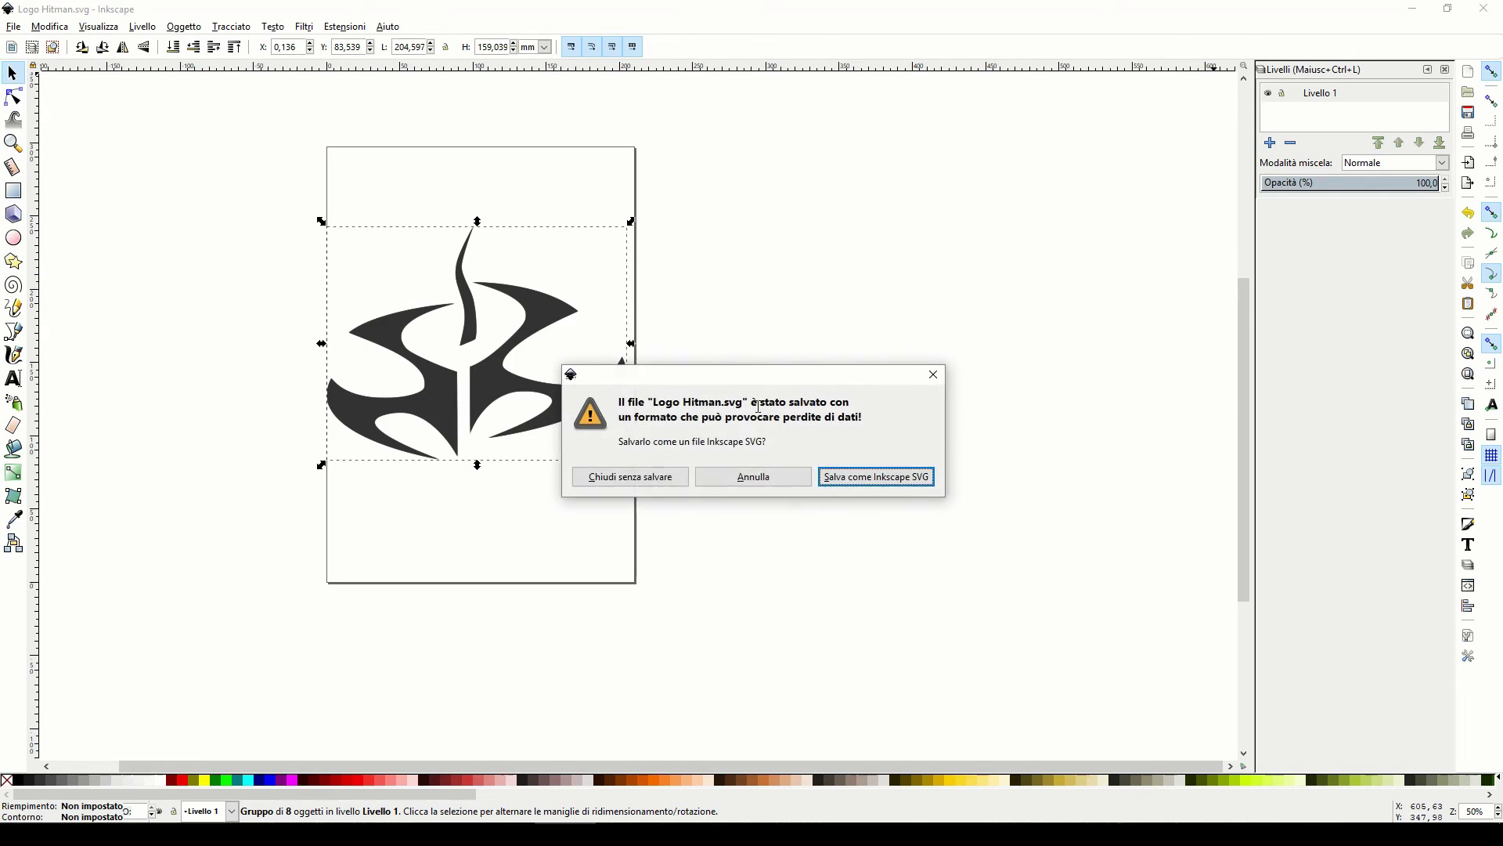
{"action": "left_click", "coordinate": [630, 480]}
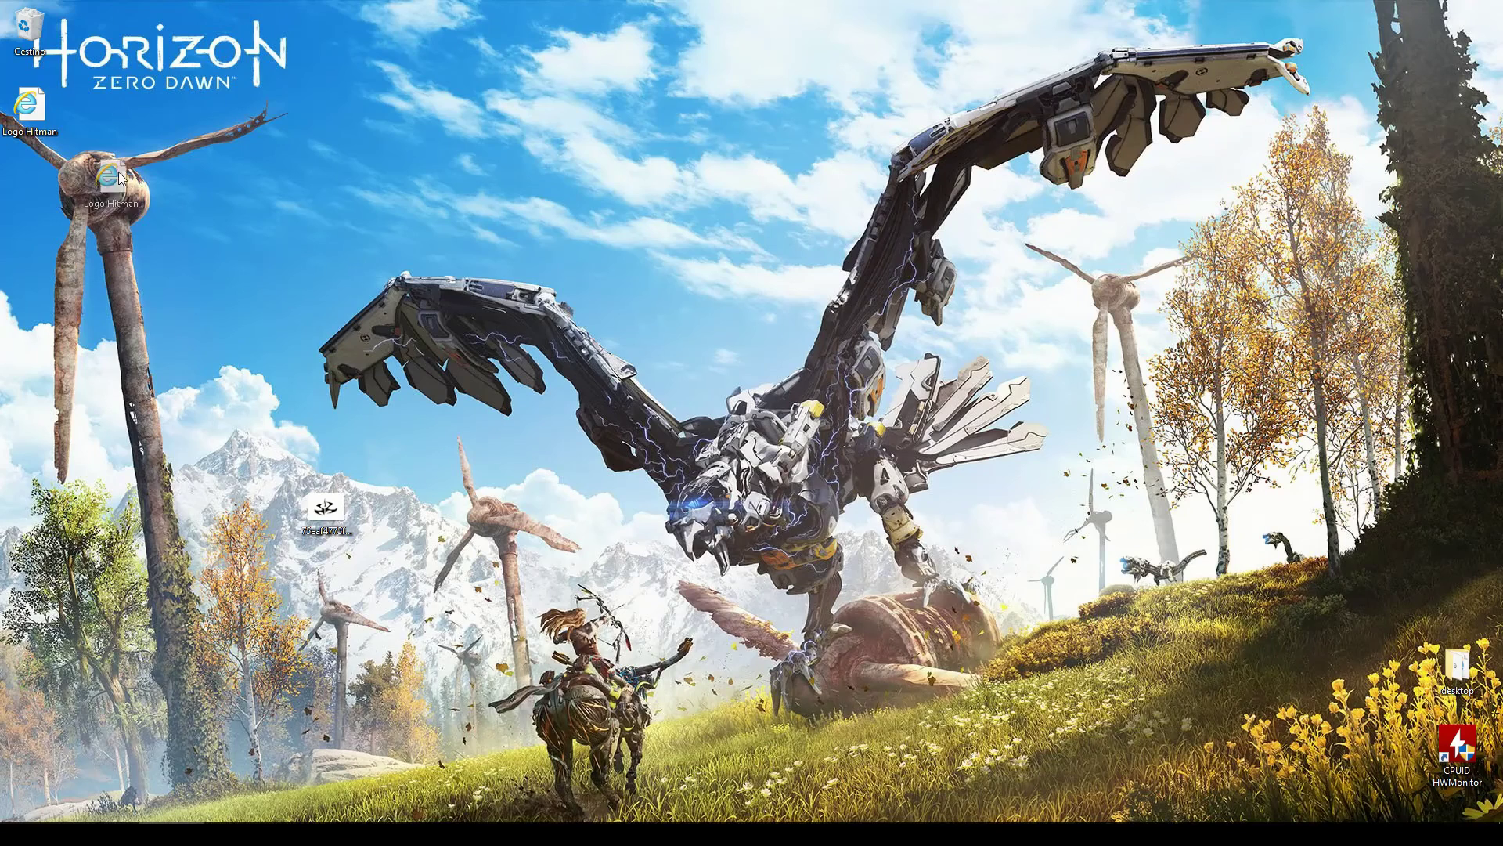
- Move Logo Hitman.svg toward the desktop centre and open it in Internet Explorer
{"action": "mouse_move", "coordinate": [3, 104]}
{"action": "left_mouse_down"}
{"action": "mouse_move", "coordinate": [438, 263]}
{"action": "mouse_move", "coordinate": [420, 131]}
{"action": "left_mouse_up"}
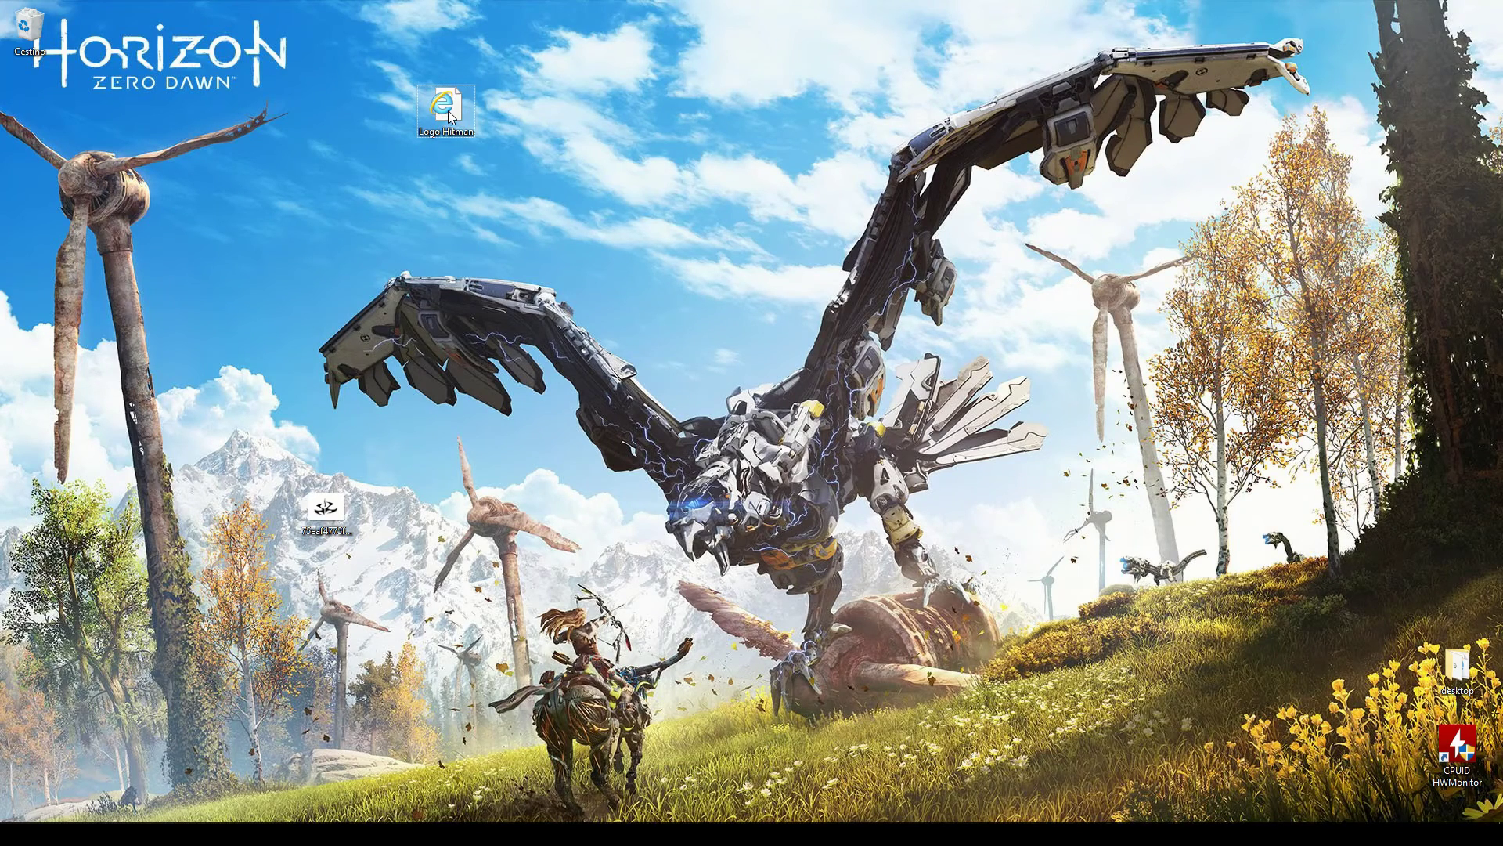
{"action": "double_click", "coordinate": [449, 116]}
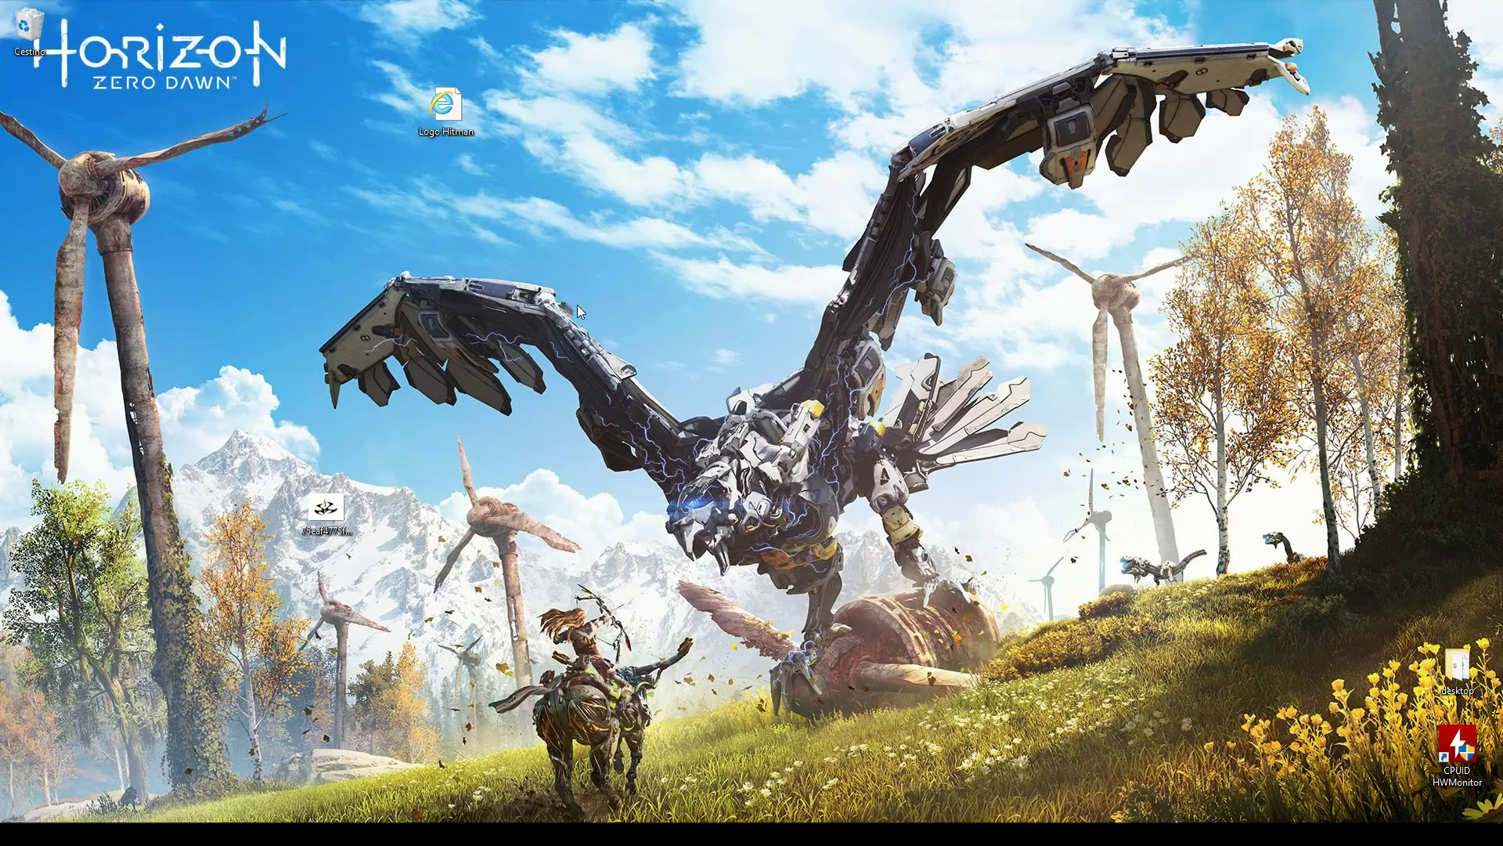
{"action": "left_click", "coordinate": [820, 591]}
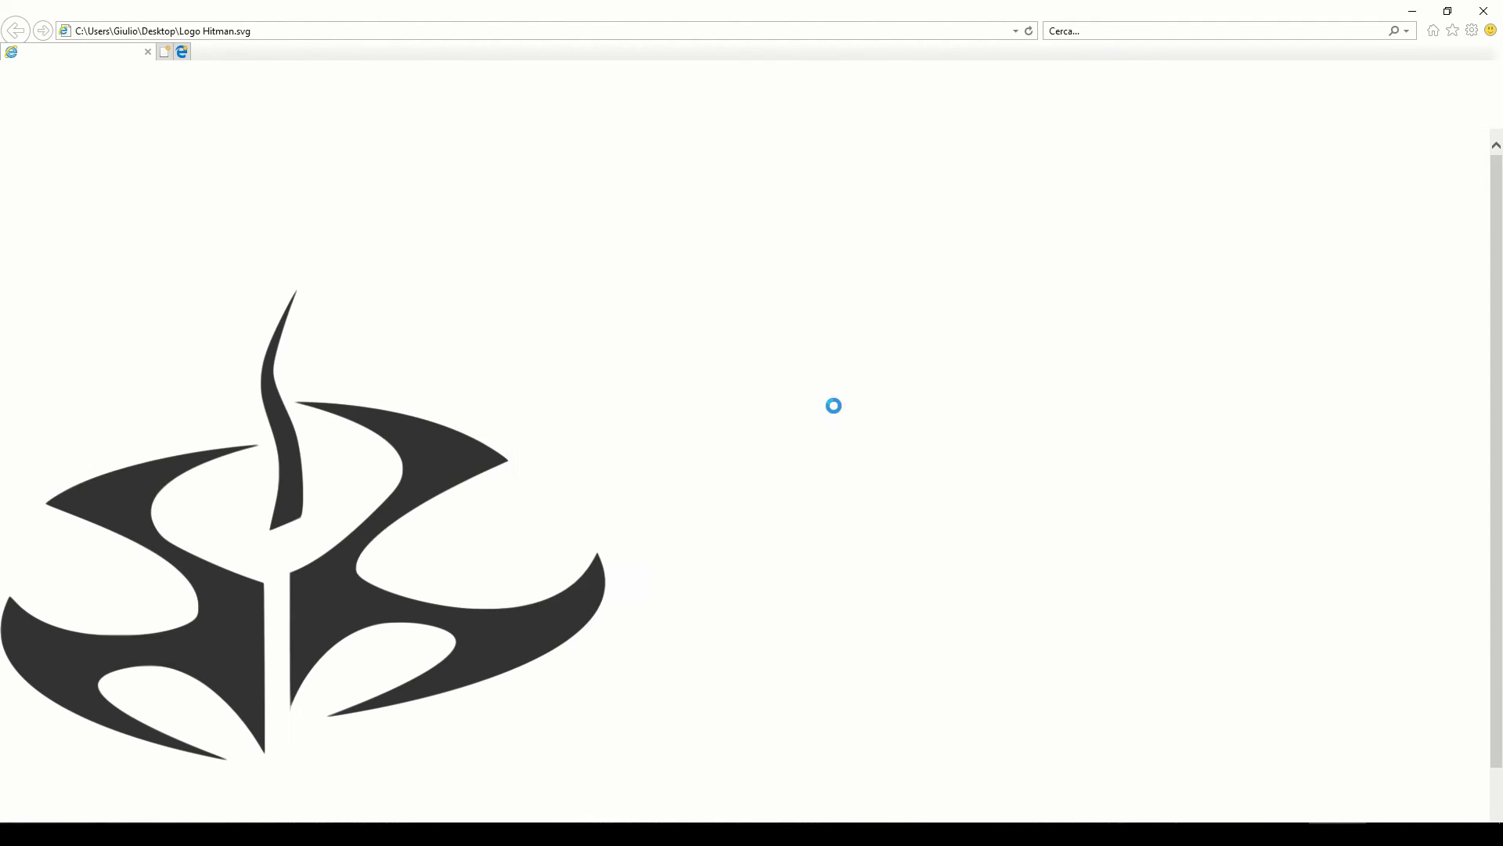
- Preview the grey logo after dismissing the setup prompt and Microsoft tab, then close Internet Explorer
{"action": "left_click", "coordinate": [971, 292]}
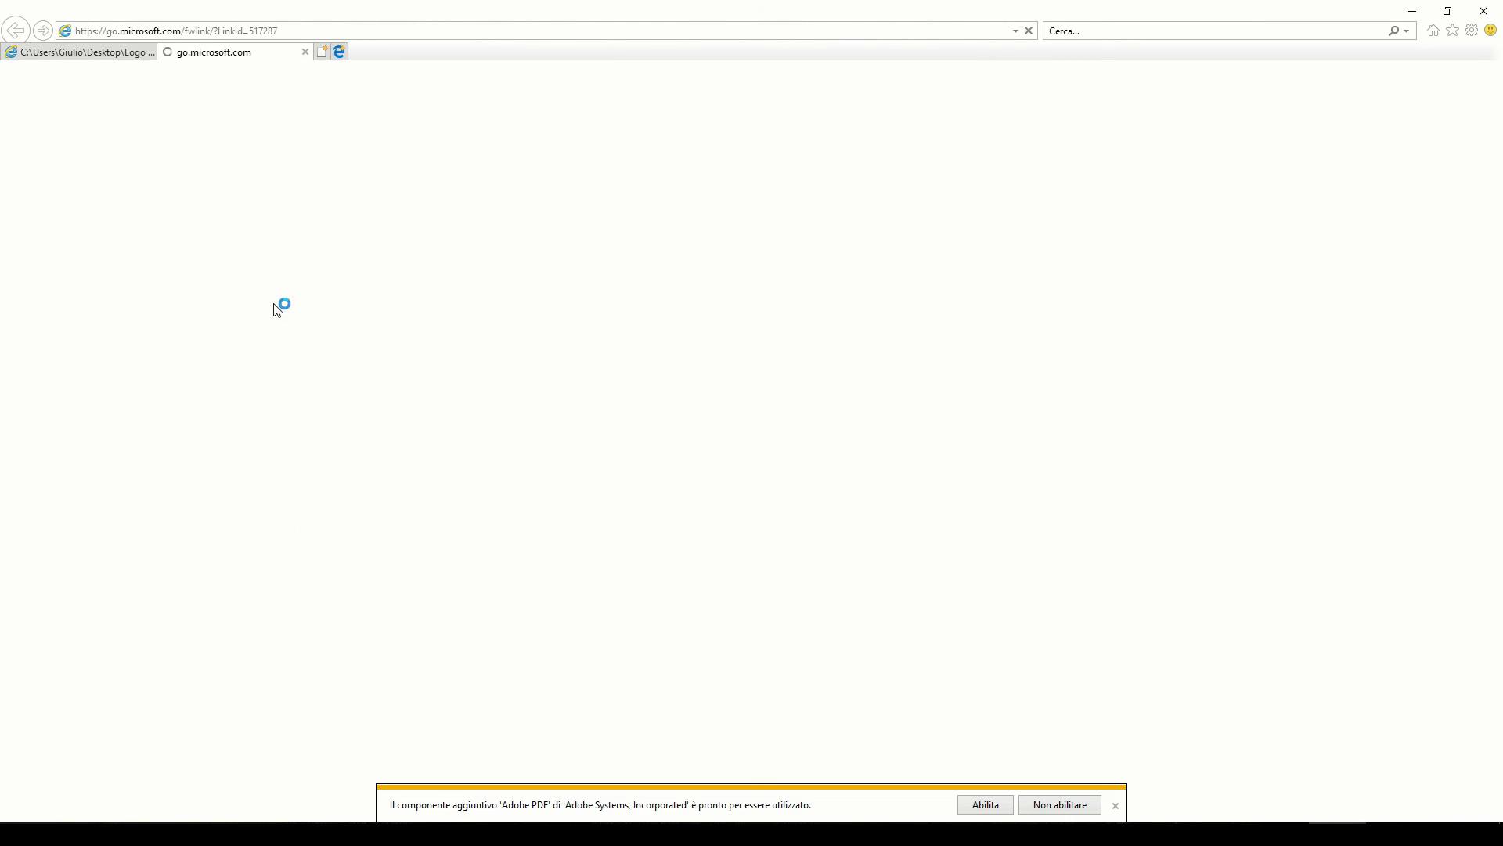
{"action": "left_click", "coordinate": [306, 52]}
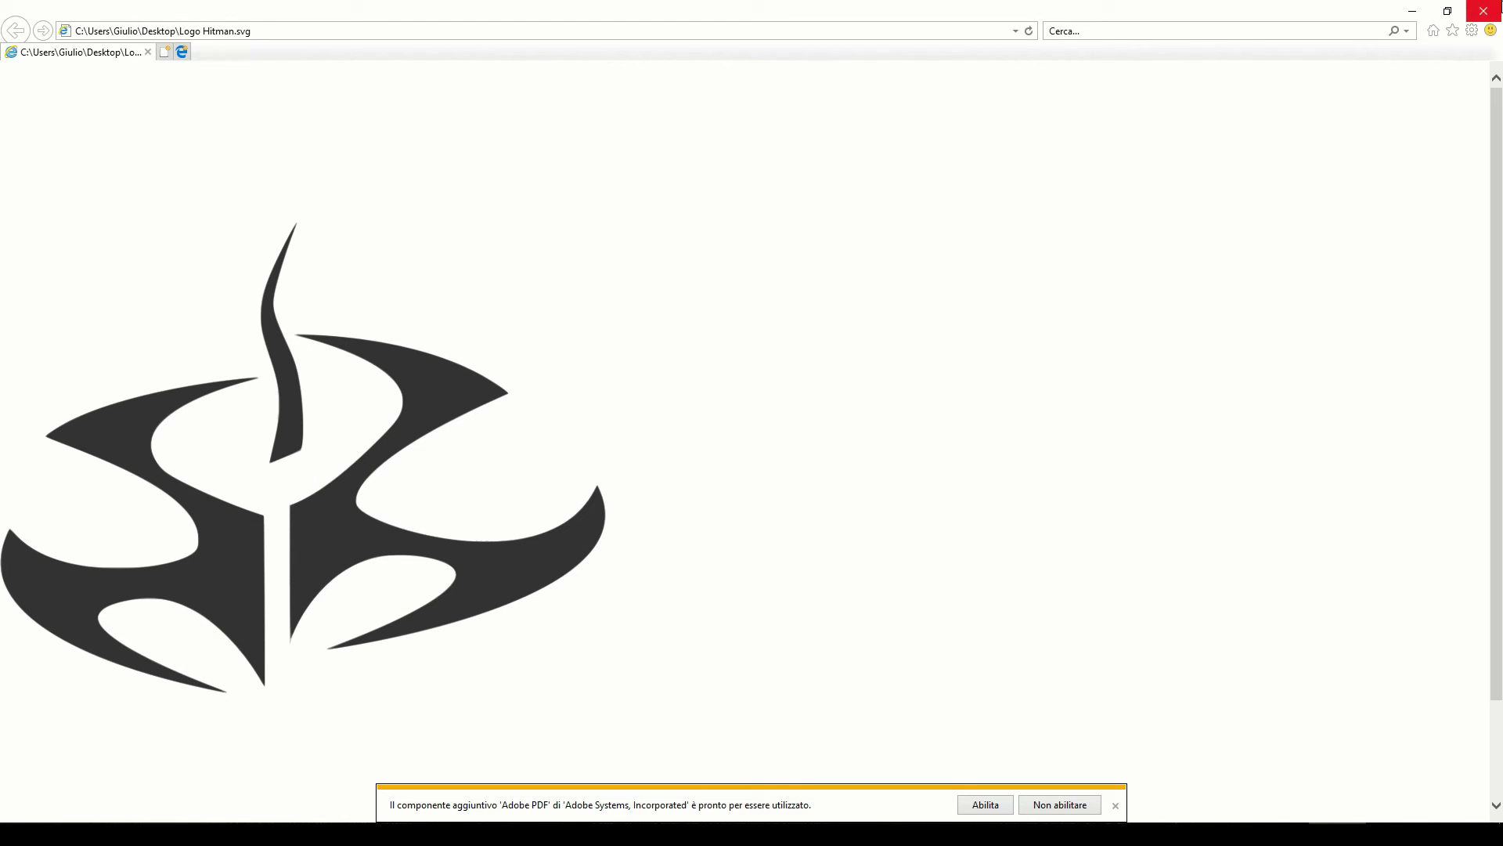
{"action": "left_click", "coordinate": [1483, 11]}
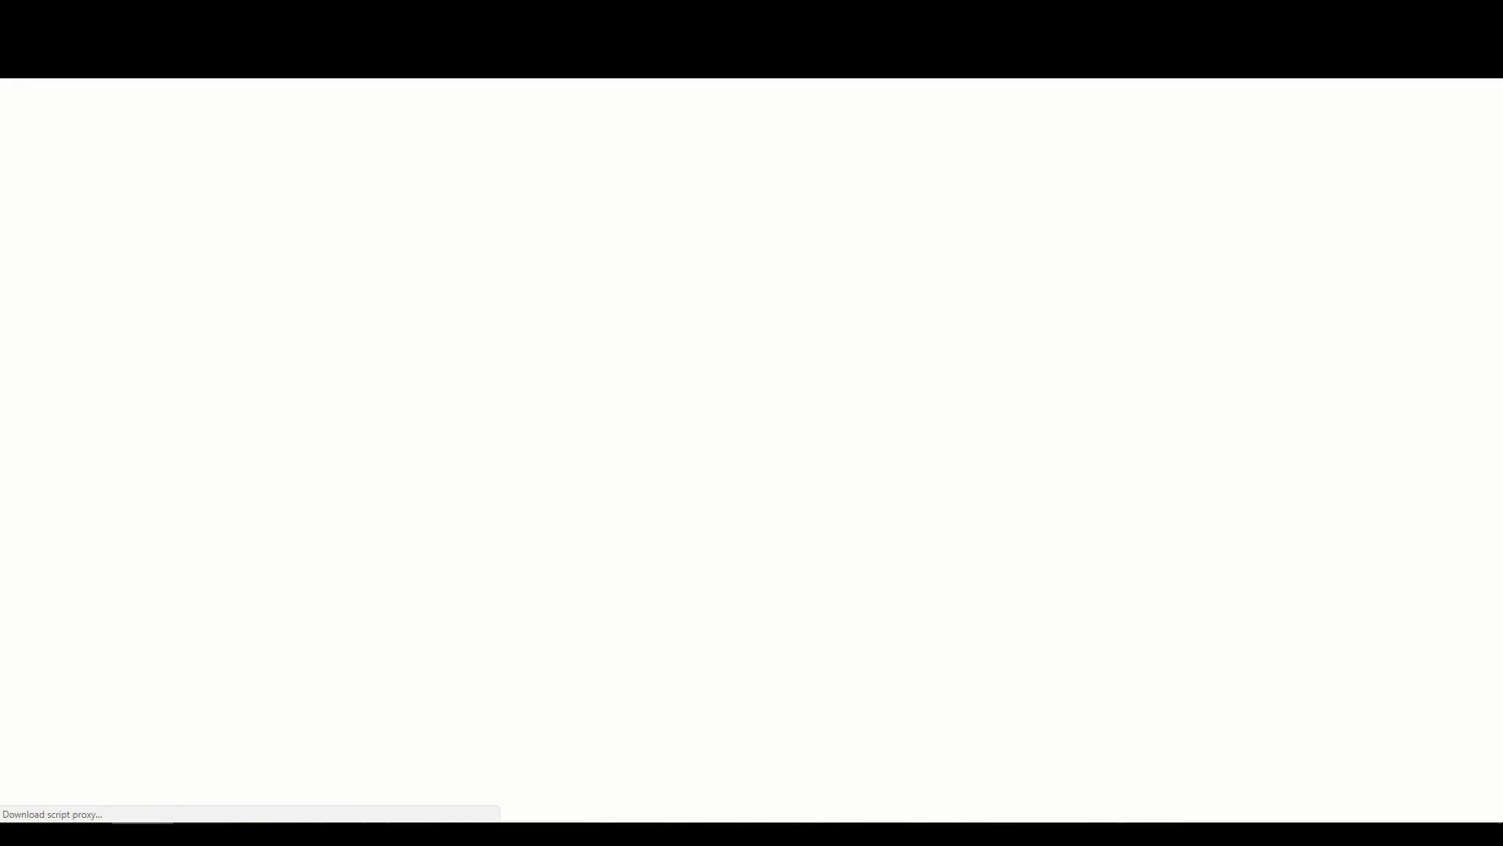
- Search Google for 'granturismo sport' and open the official gran-turismo.com result
{"action": "type", "text": "gr"}
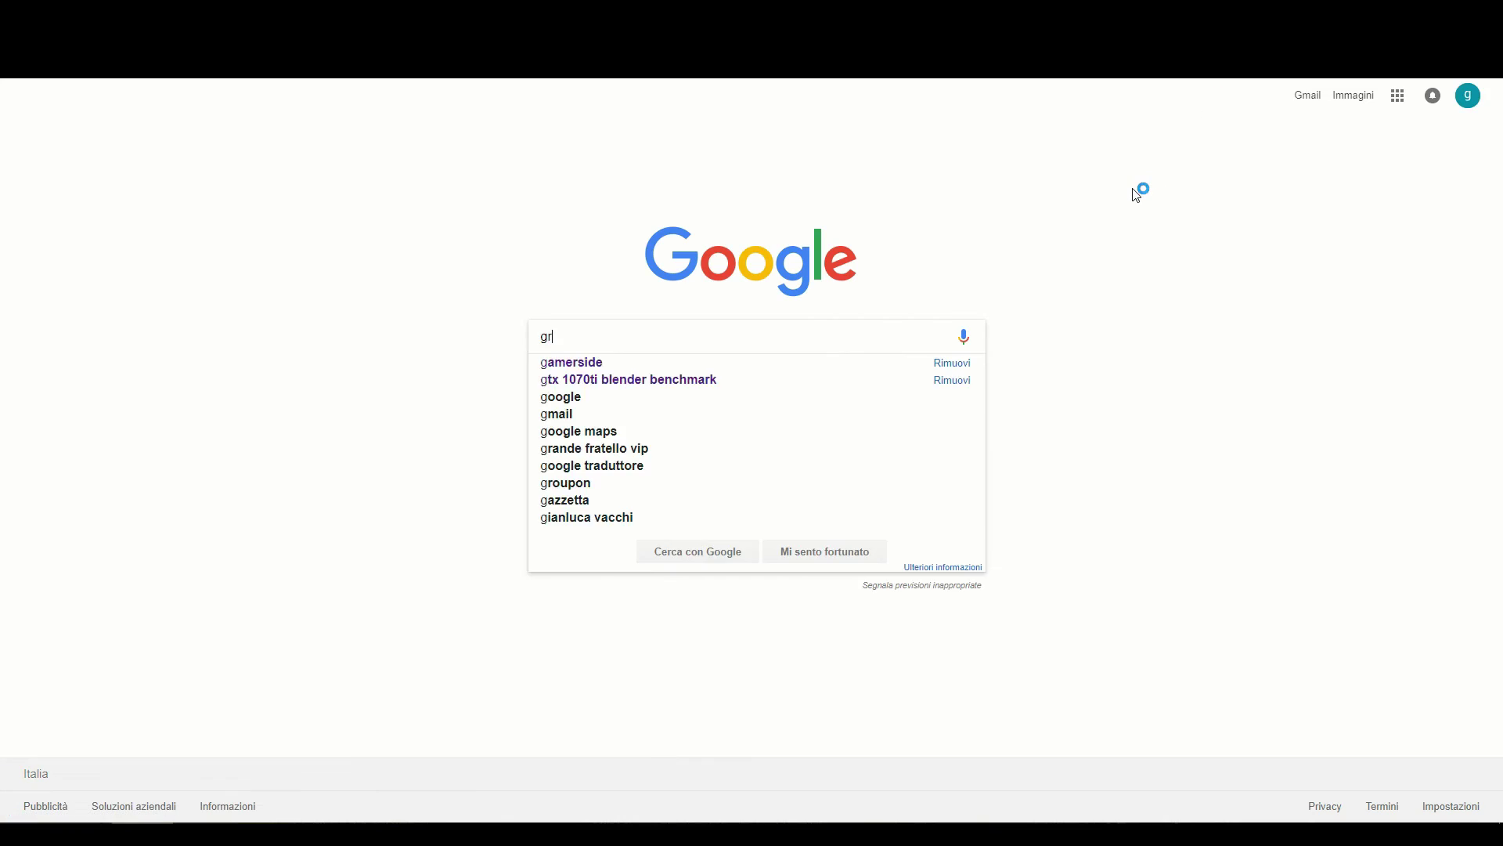
{"action": "type", "text": "antur"}
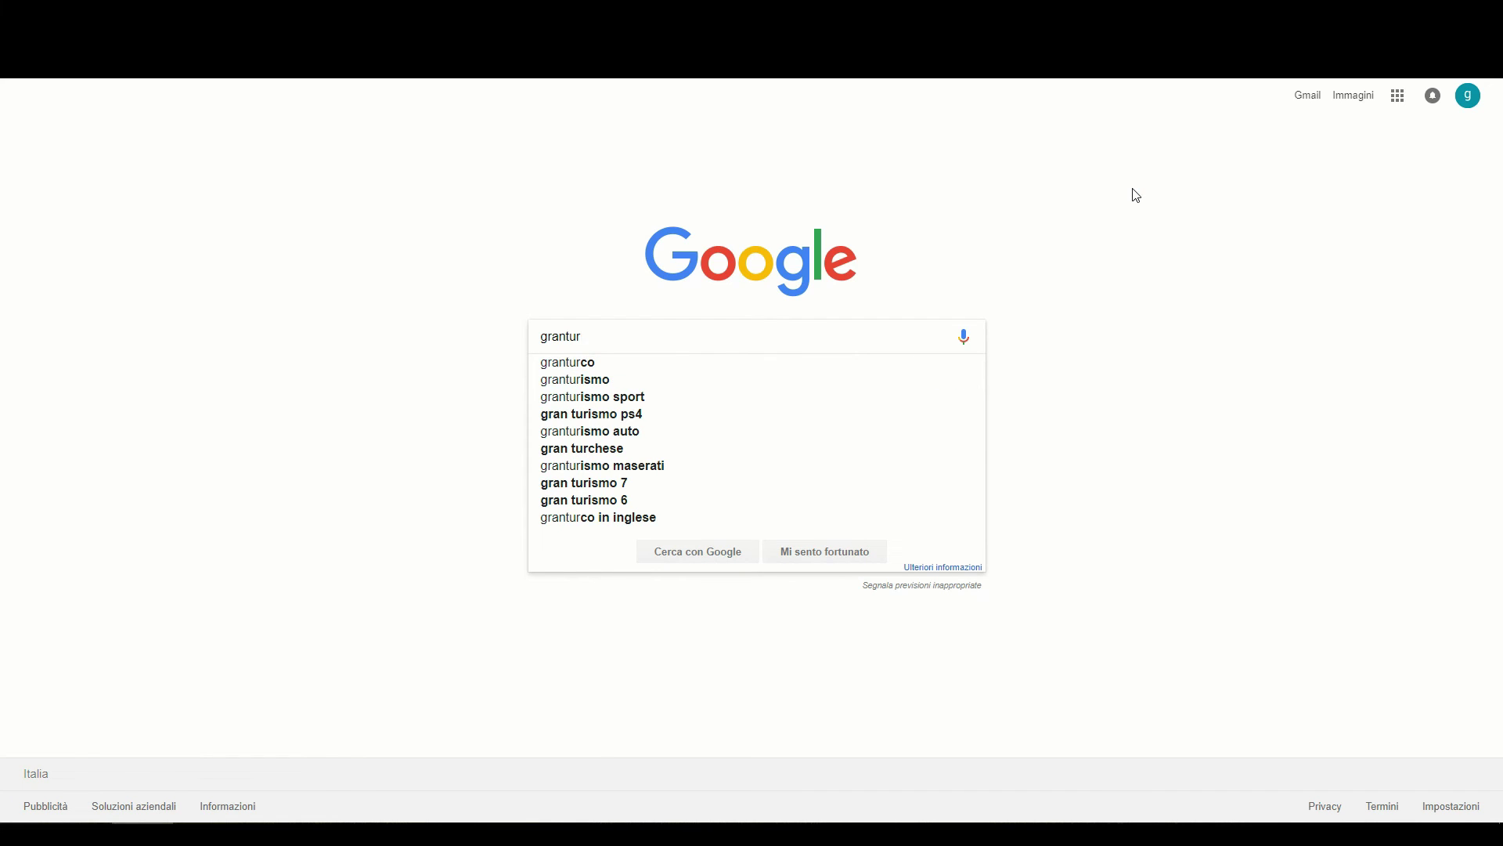
{"action": "type", "text": "is"}
{"action": "key", "text": "Down"}
{"action": "key", "text": "Down"}
{"action": "key", "text": "Return"}
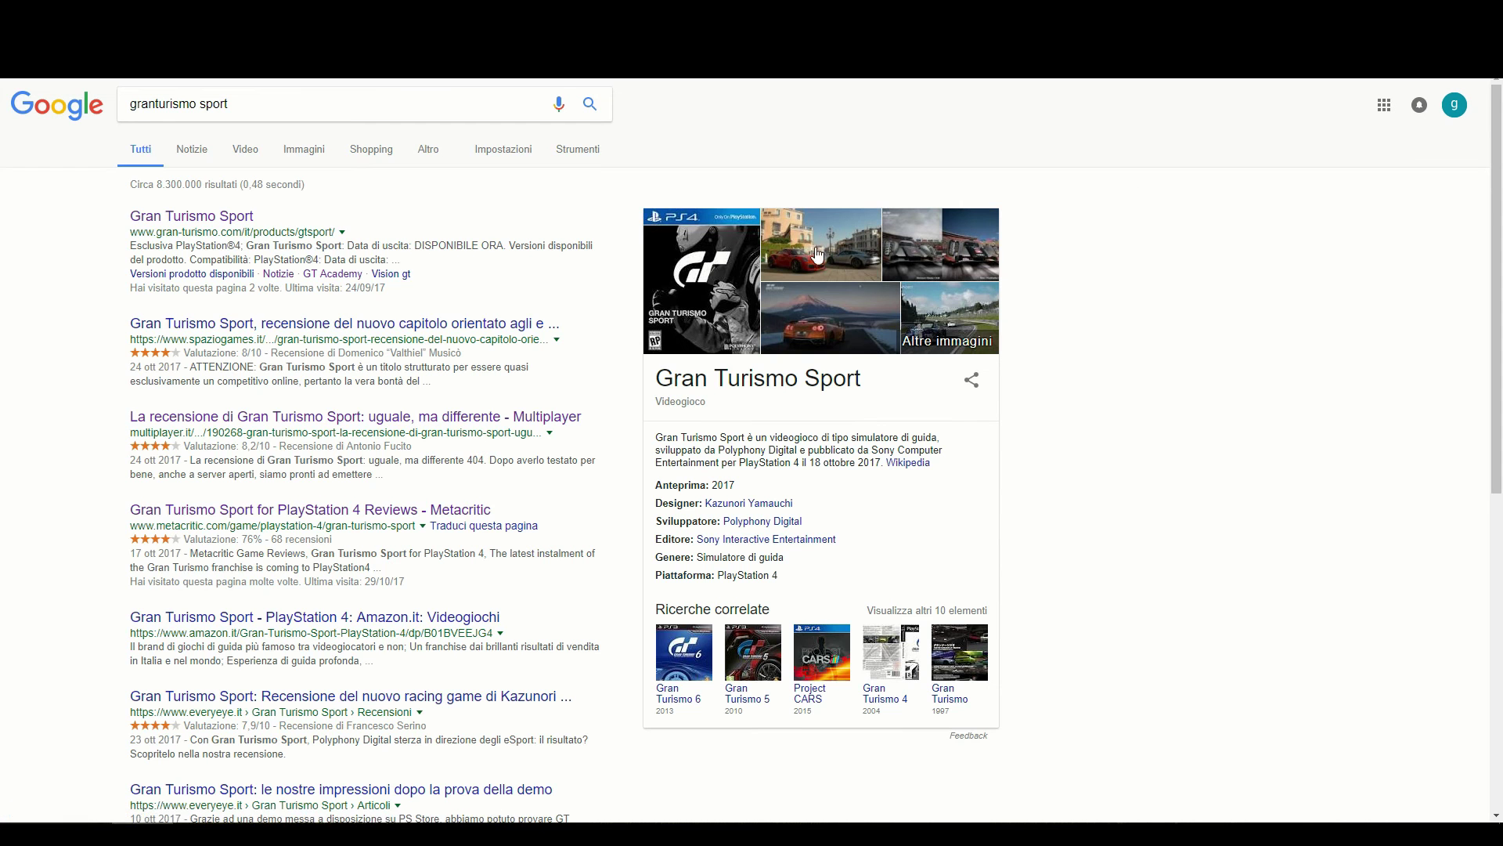
{"action": "left_click", "coordinate": [162, 223]}
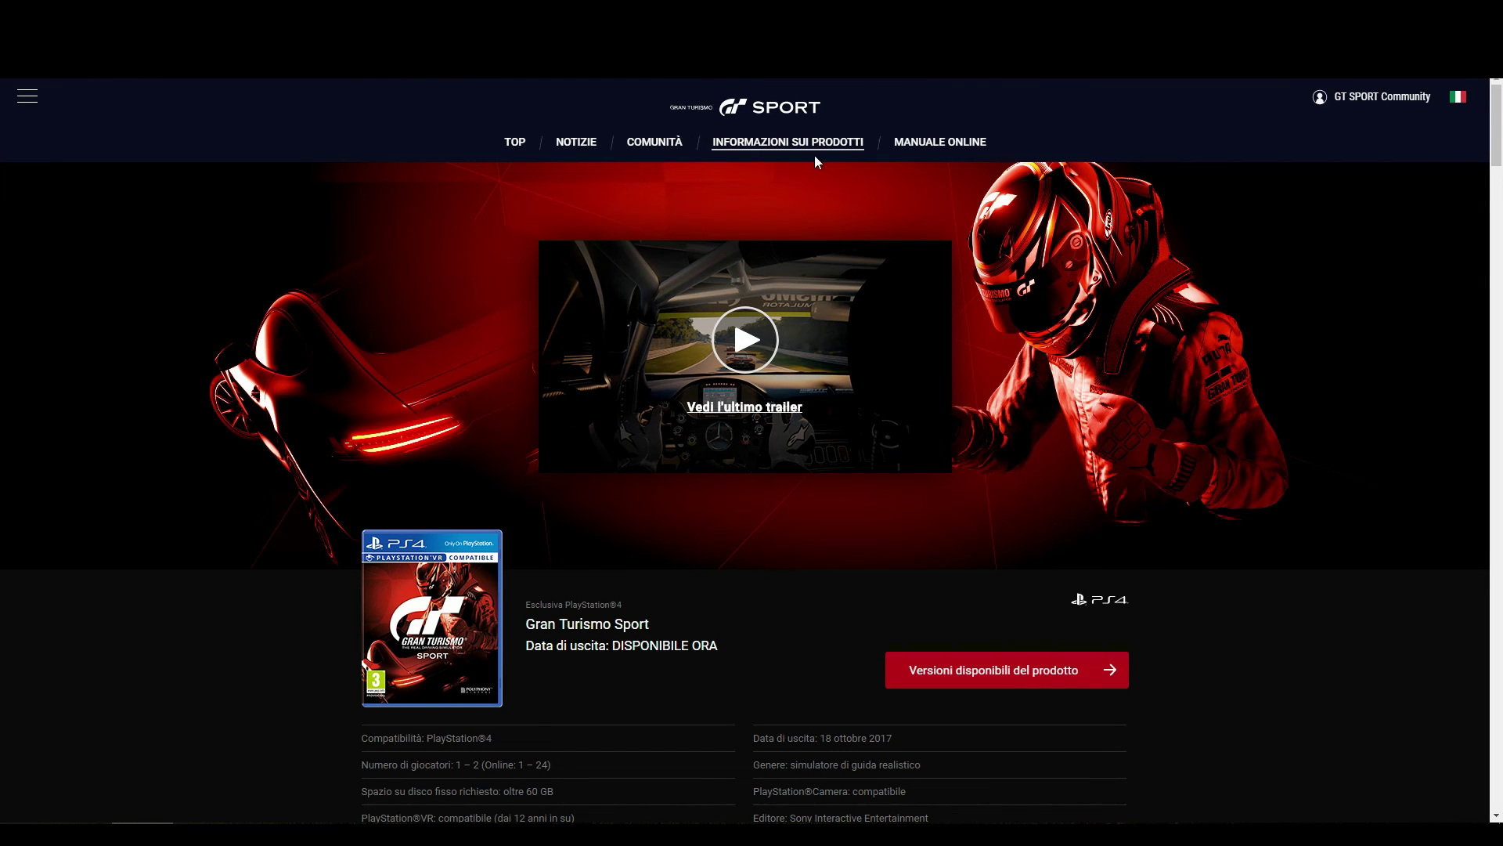
- Go to the COMUNITÀ section of gran-turismo.com and scroll through the page
{"action": "left_click", "coordinate": [1365, 109]}
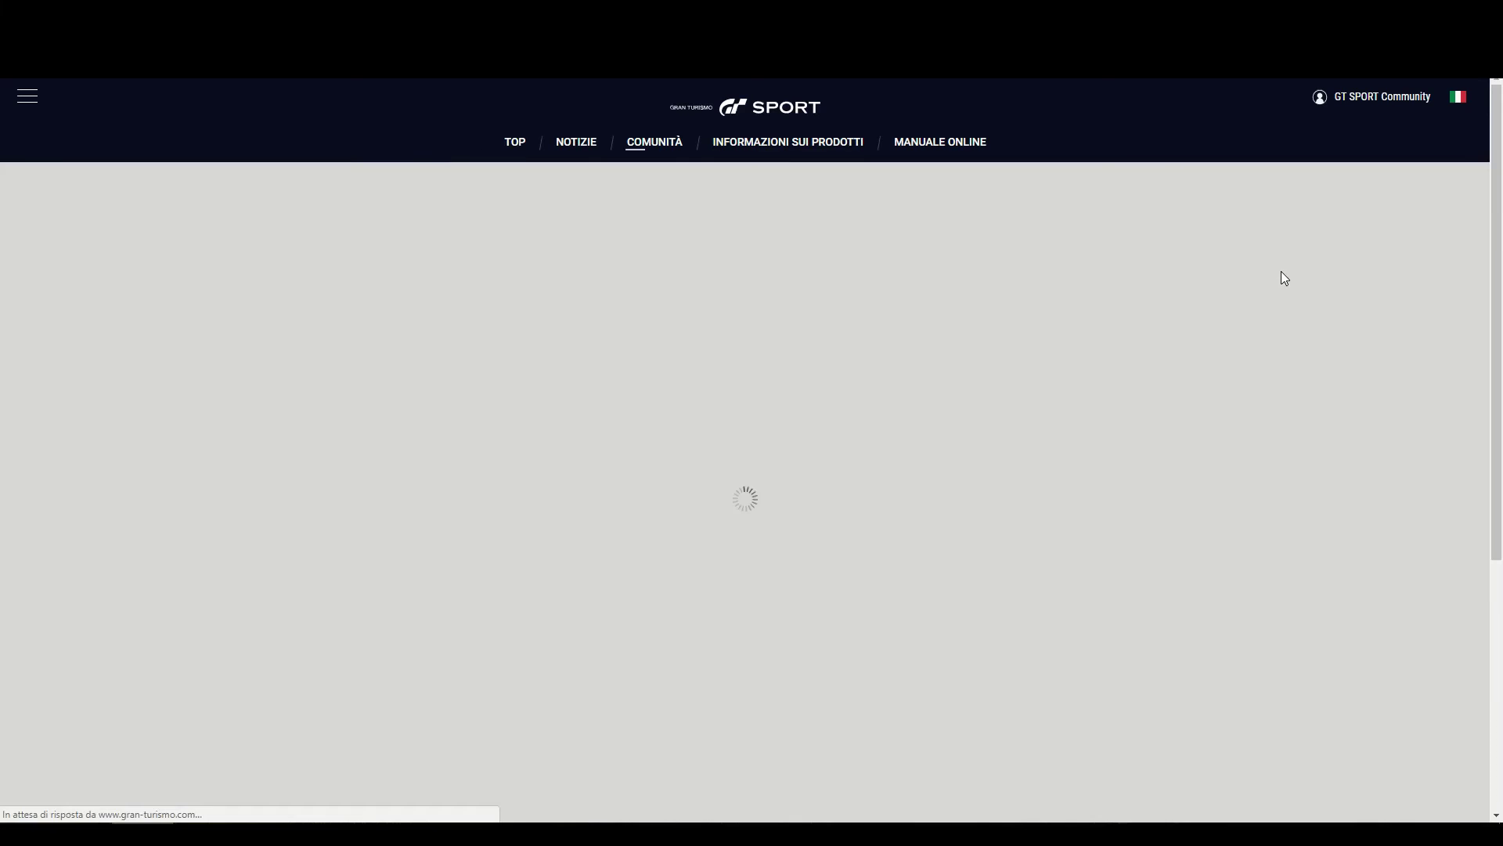
{"action": "scroll", "coordinate": [1117, 312], "scroll_direction": "down", "scroll_amount": 3}
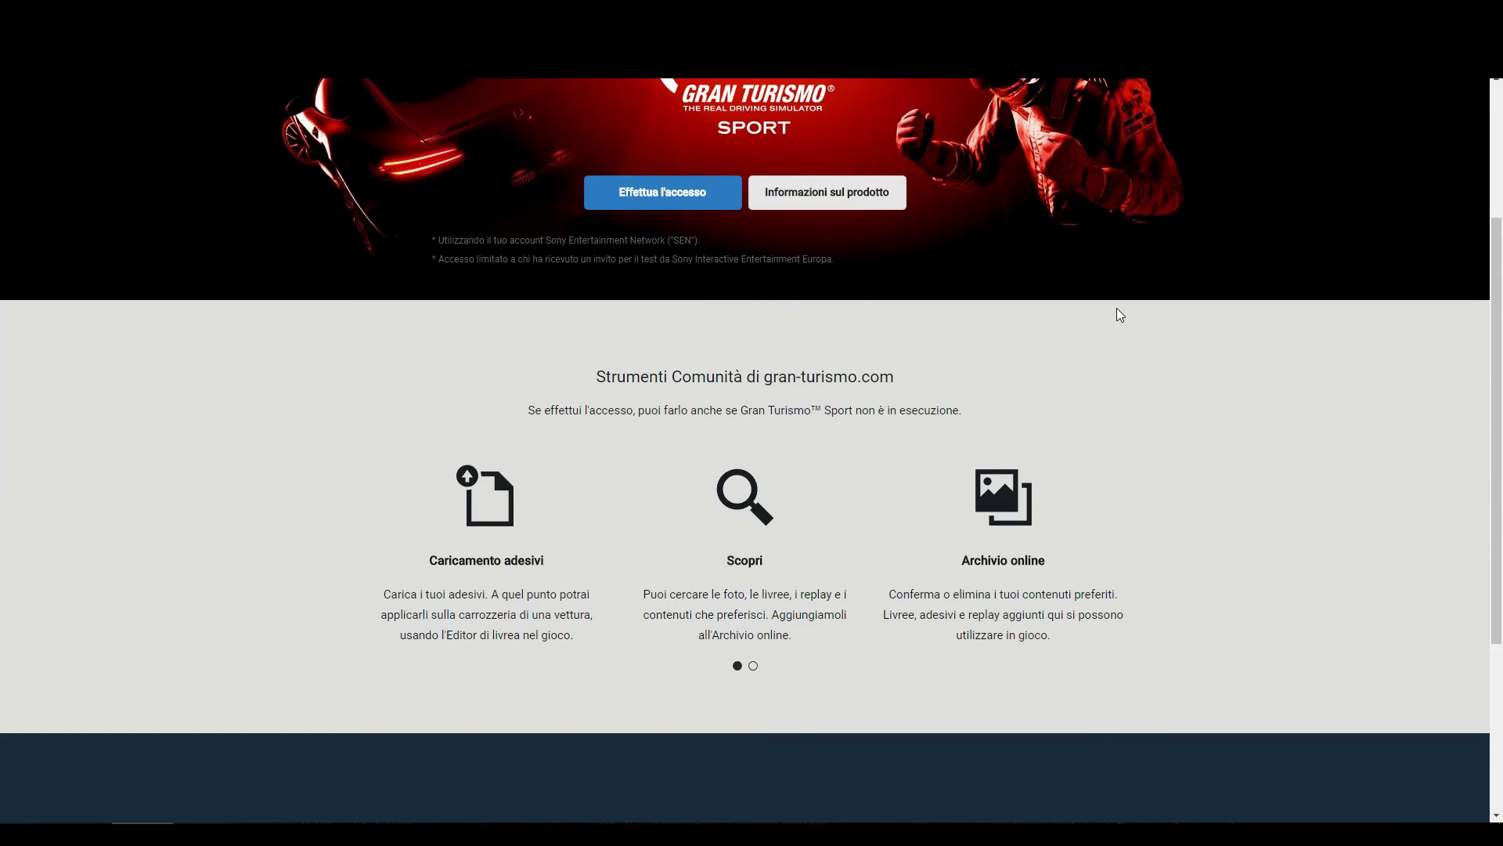
{"action": "scroll", "coordinate": [1137, 297], "scroll_direction": "down", "scroll_amount": 2}
{"action": "scroll", "coordinate": [1137, 303], "scroll_direction": "up", "scroll_amount": 4}
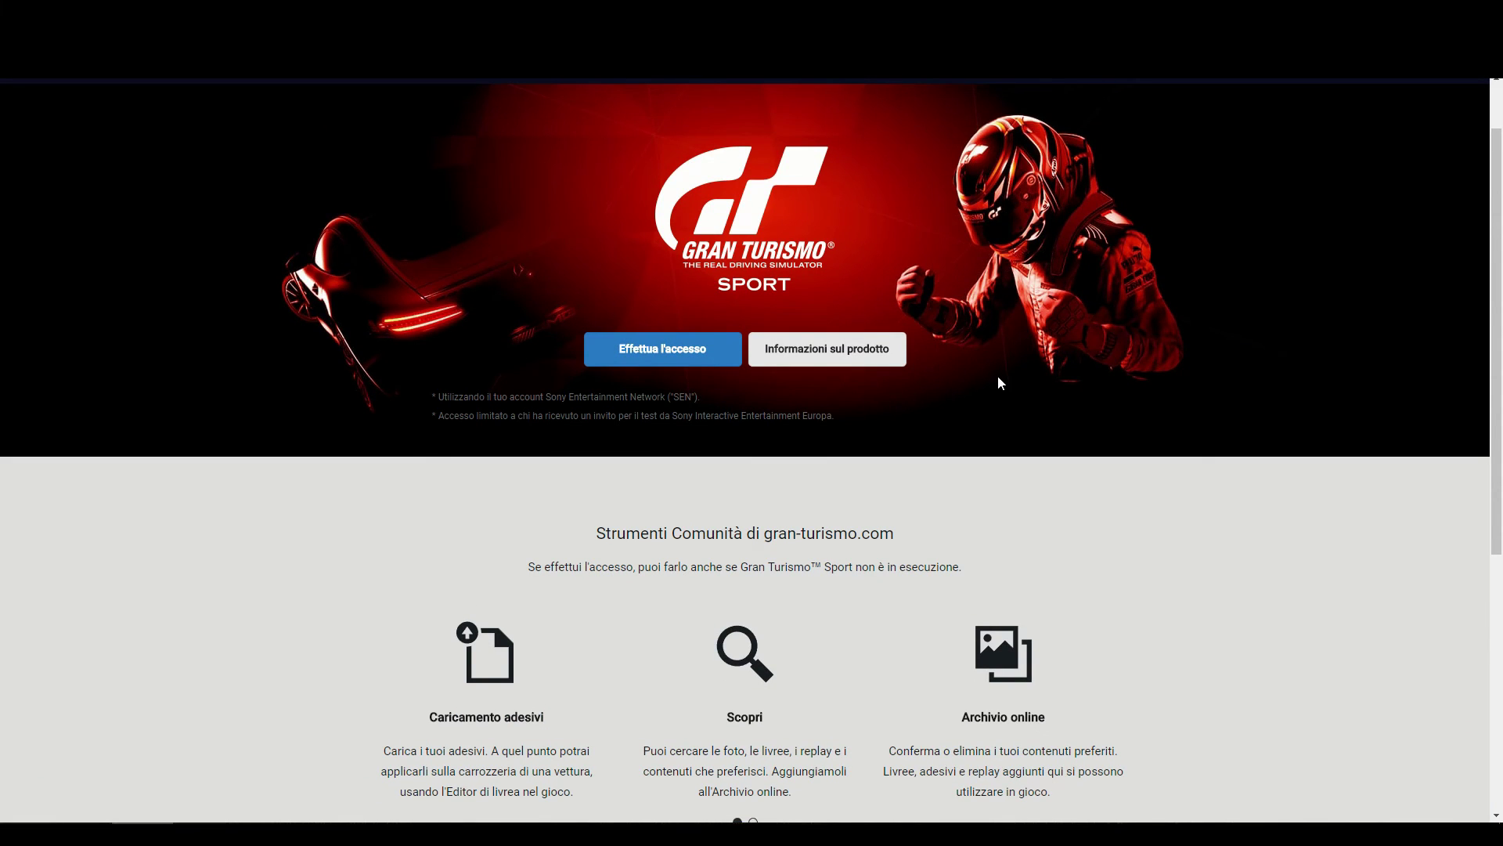
{"action": "scroll", "coordinate": [998, 379], "scroll_direction": "down", "scroll_amount": 1}
{"action": "scroll", "coordinate": [763, 445], "scroll_direction": "down", "scroll_amount": 1}
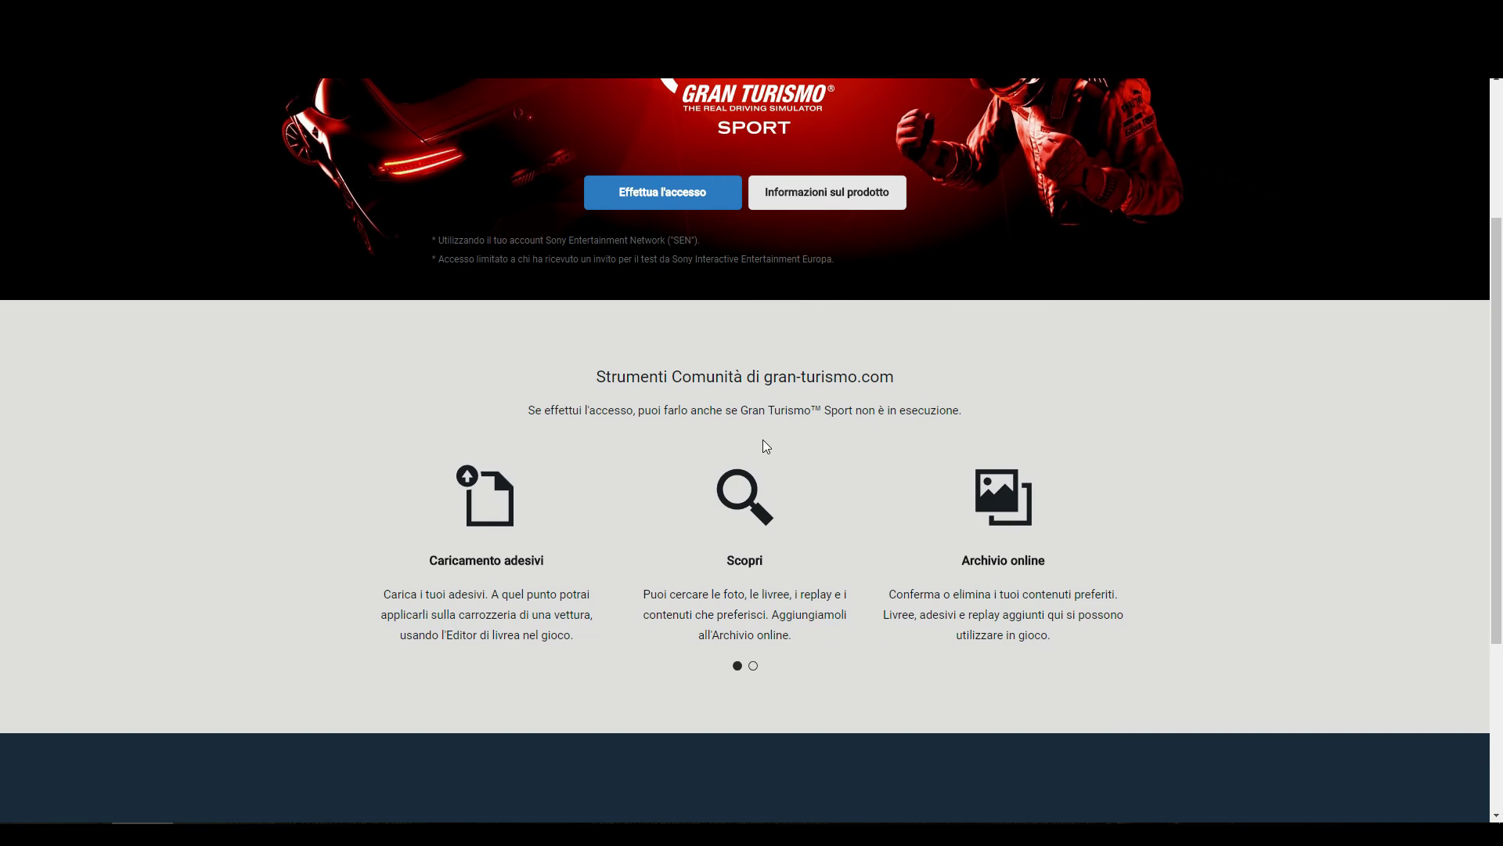
- Finish browsing the community page and close the browser with Alt+F4
{"action": "scroll", "coordinate": [717, 369], "scroll_direction": "up", "scroll_amount": 1}
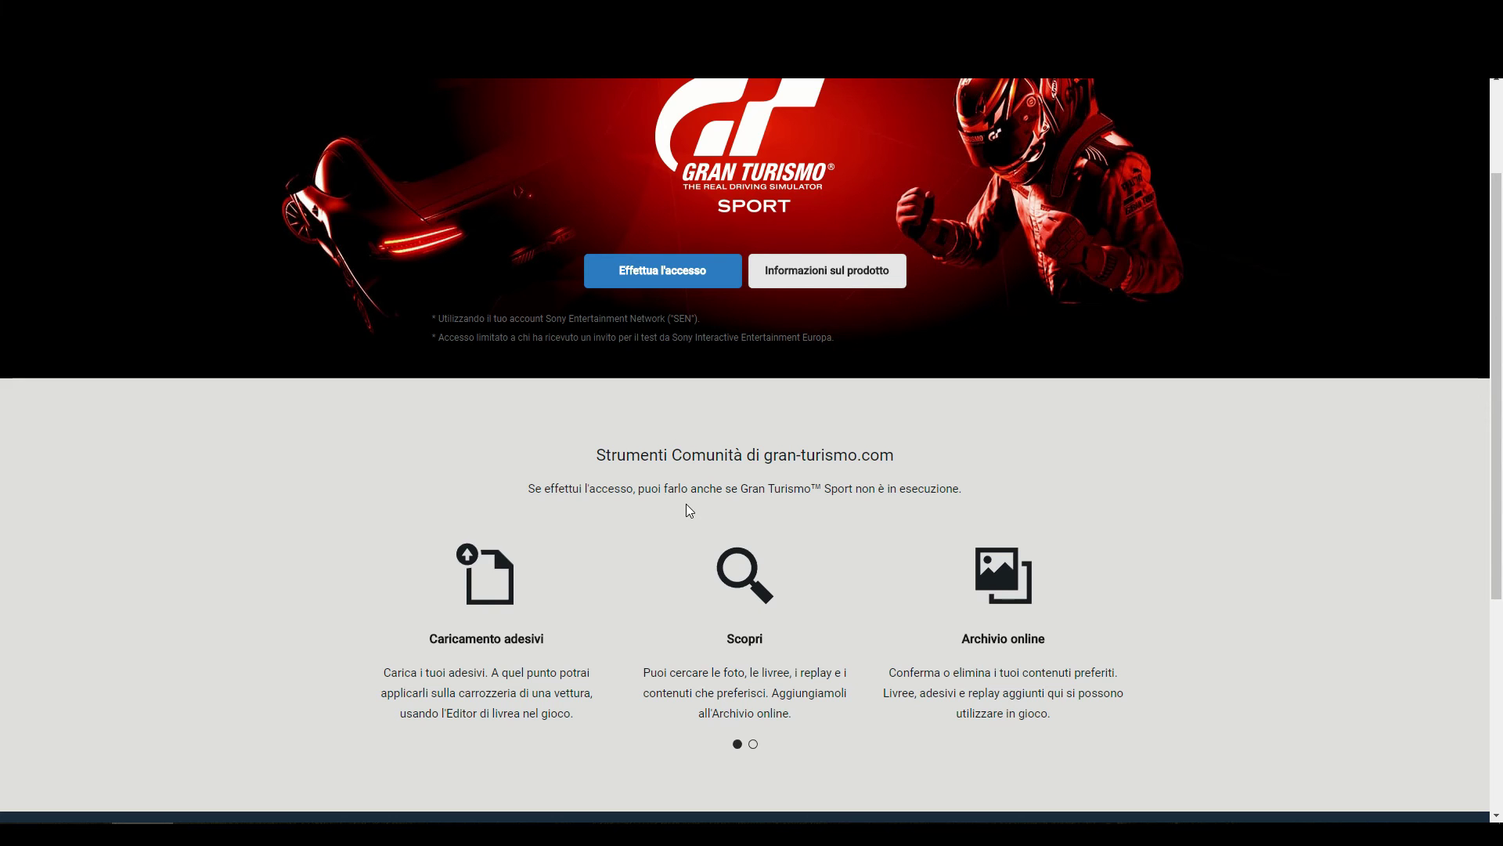
{"action": "scroll", "coordinate": [641, 533], "scroll_direction": "down", "scroll_amount": 1}
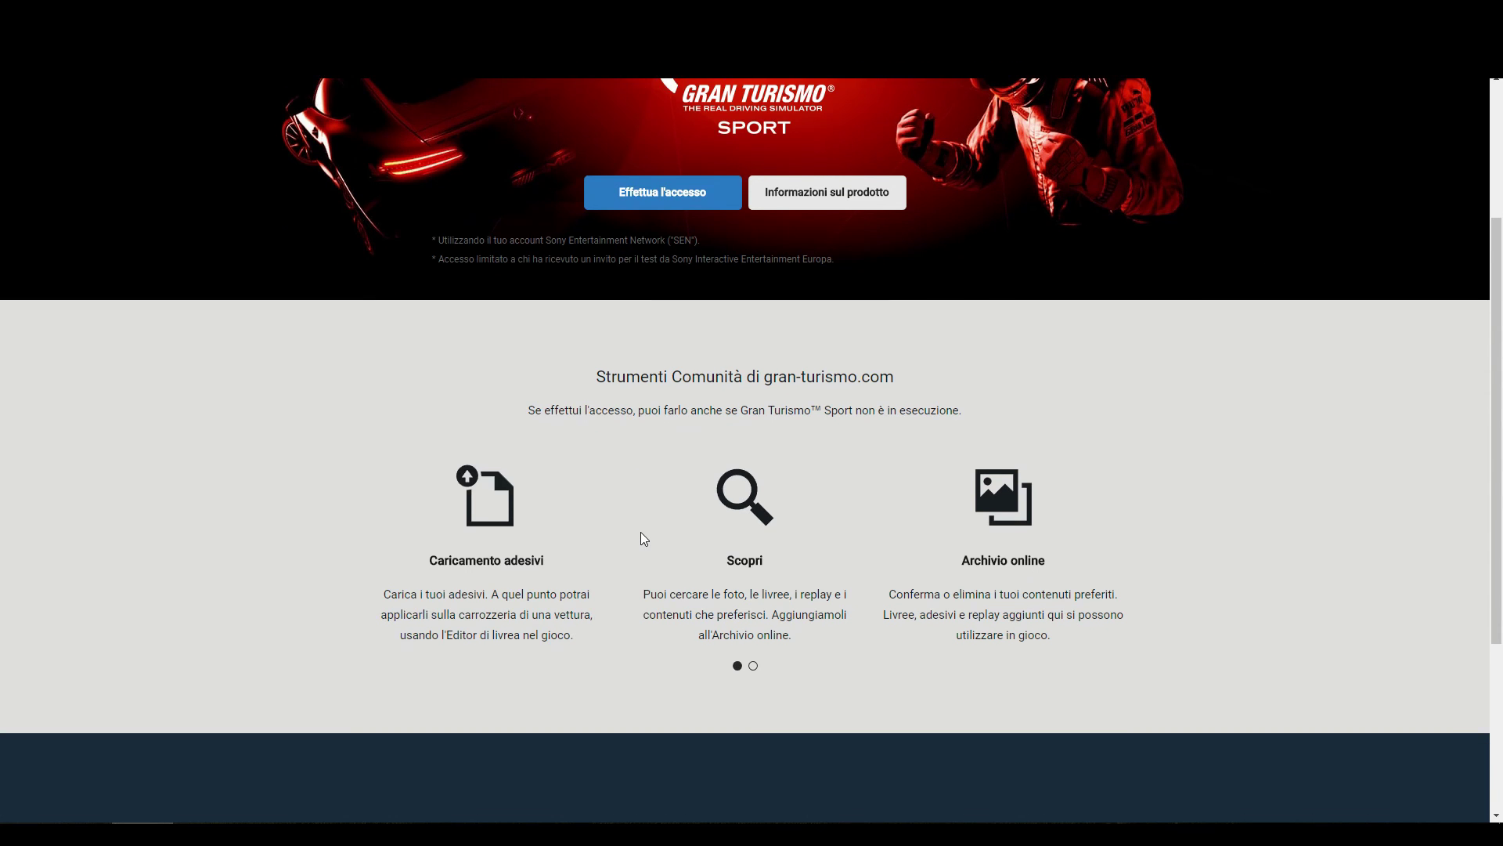
{"action": "scroll", "coordinate": [595, 439], "scroll_direction": "up", "scroll_amount": 1}
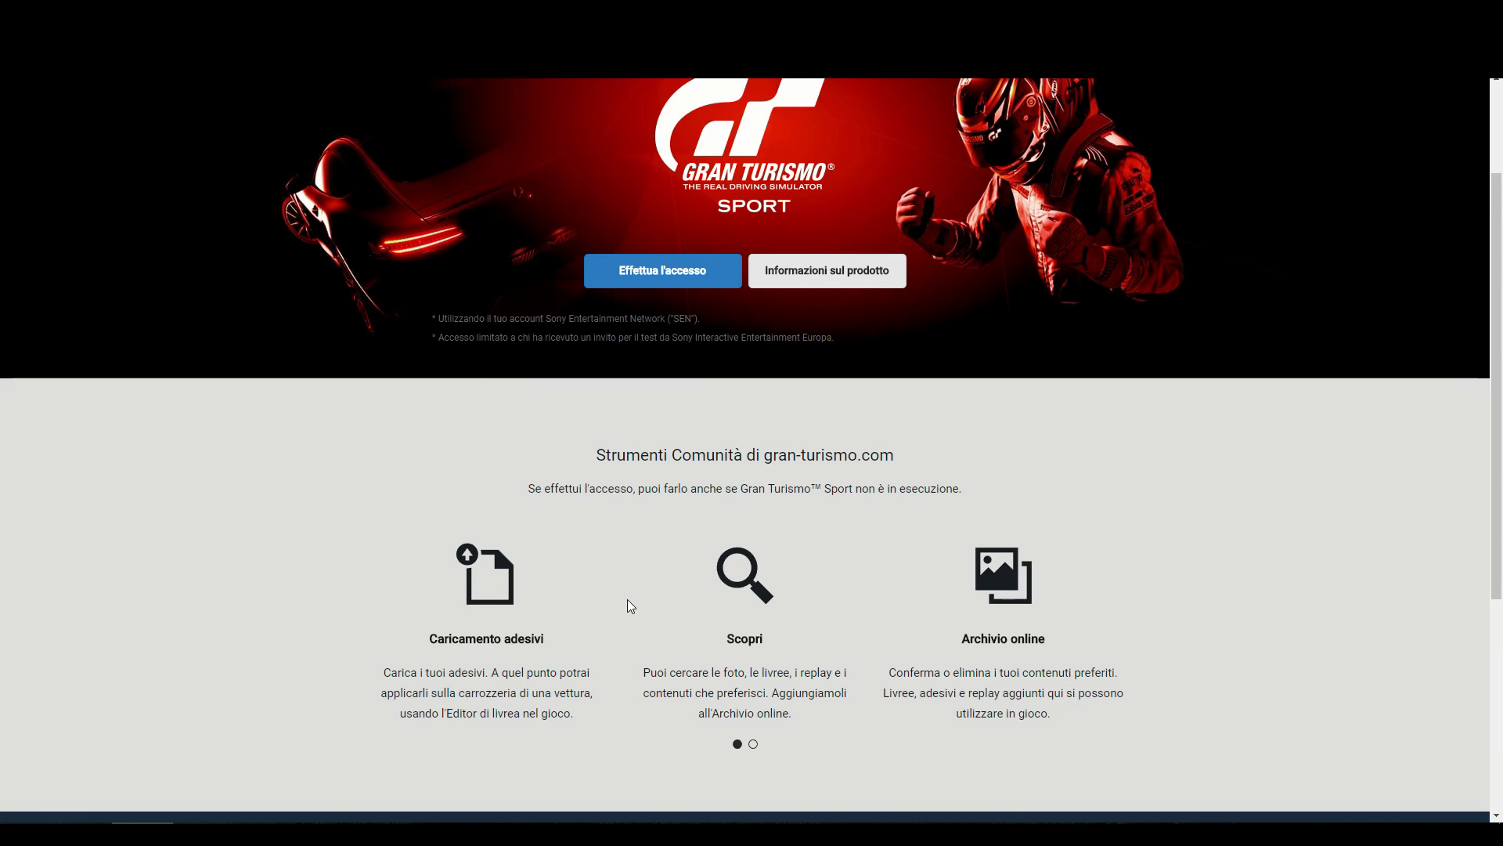
{"action": "scroll", "coordinate": [886, 585], "scroll_direction": "up", "scroll_amount": 1}
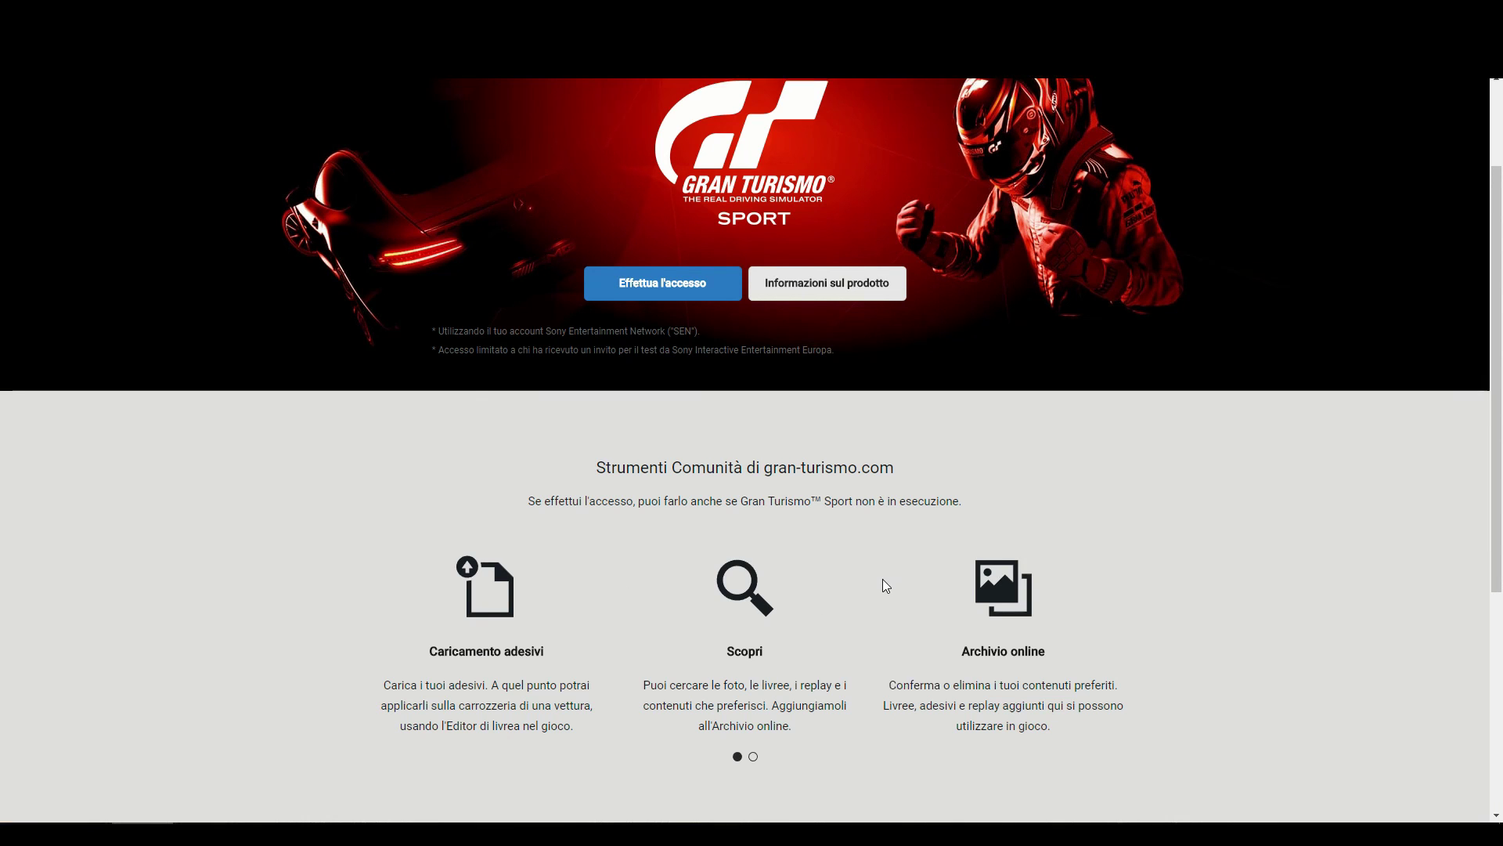
{"action": "scroll", "coordinate": [885, 586], "scroll_direction": "up", "scroll_amount": 2}
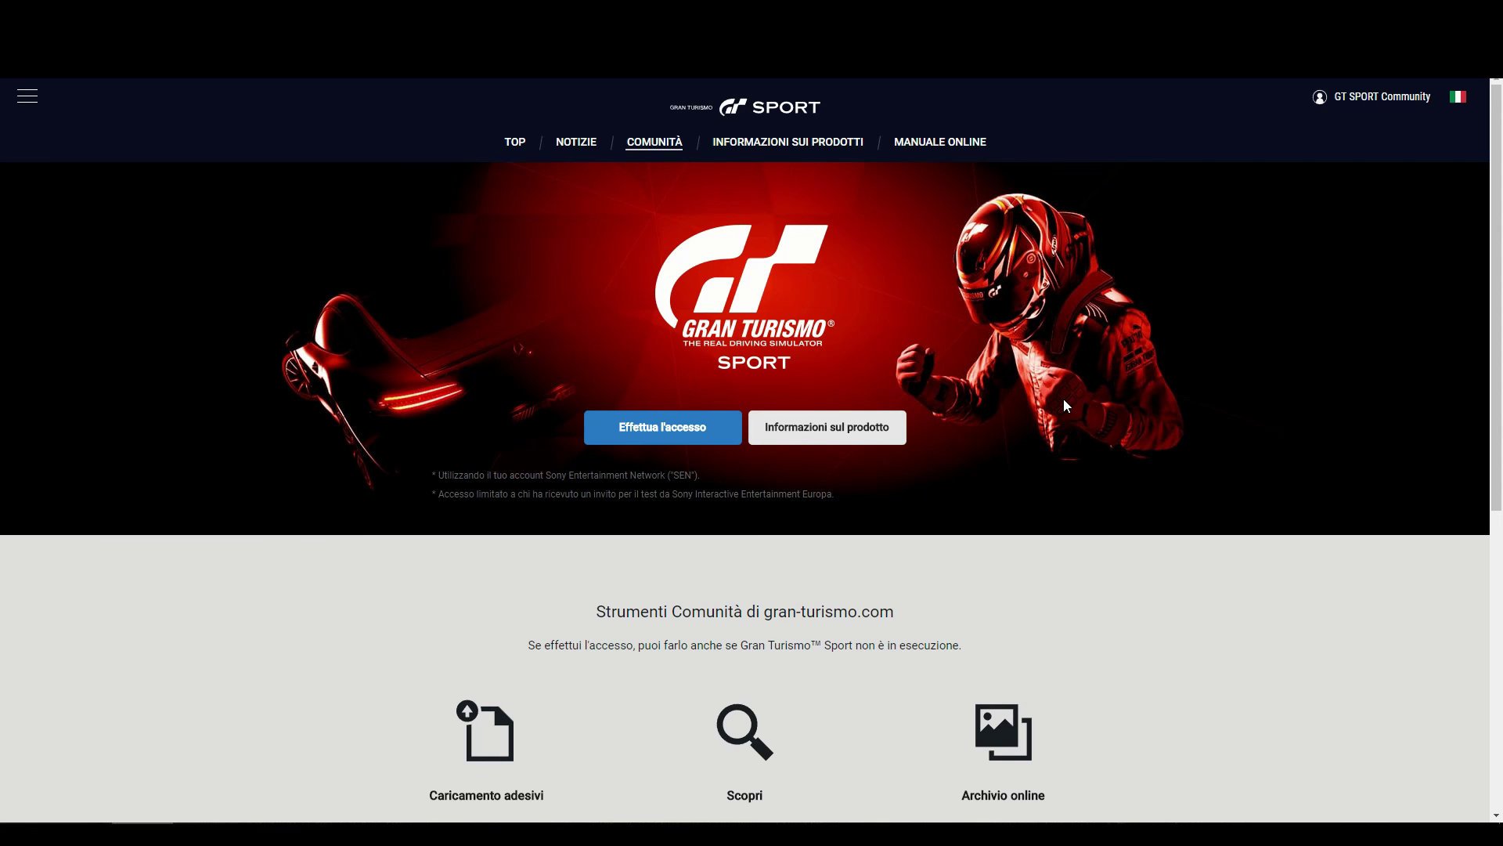
{"action": "key", "text": "alt+F4"}
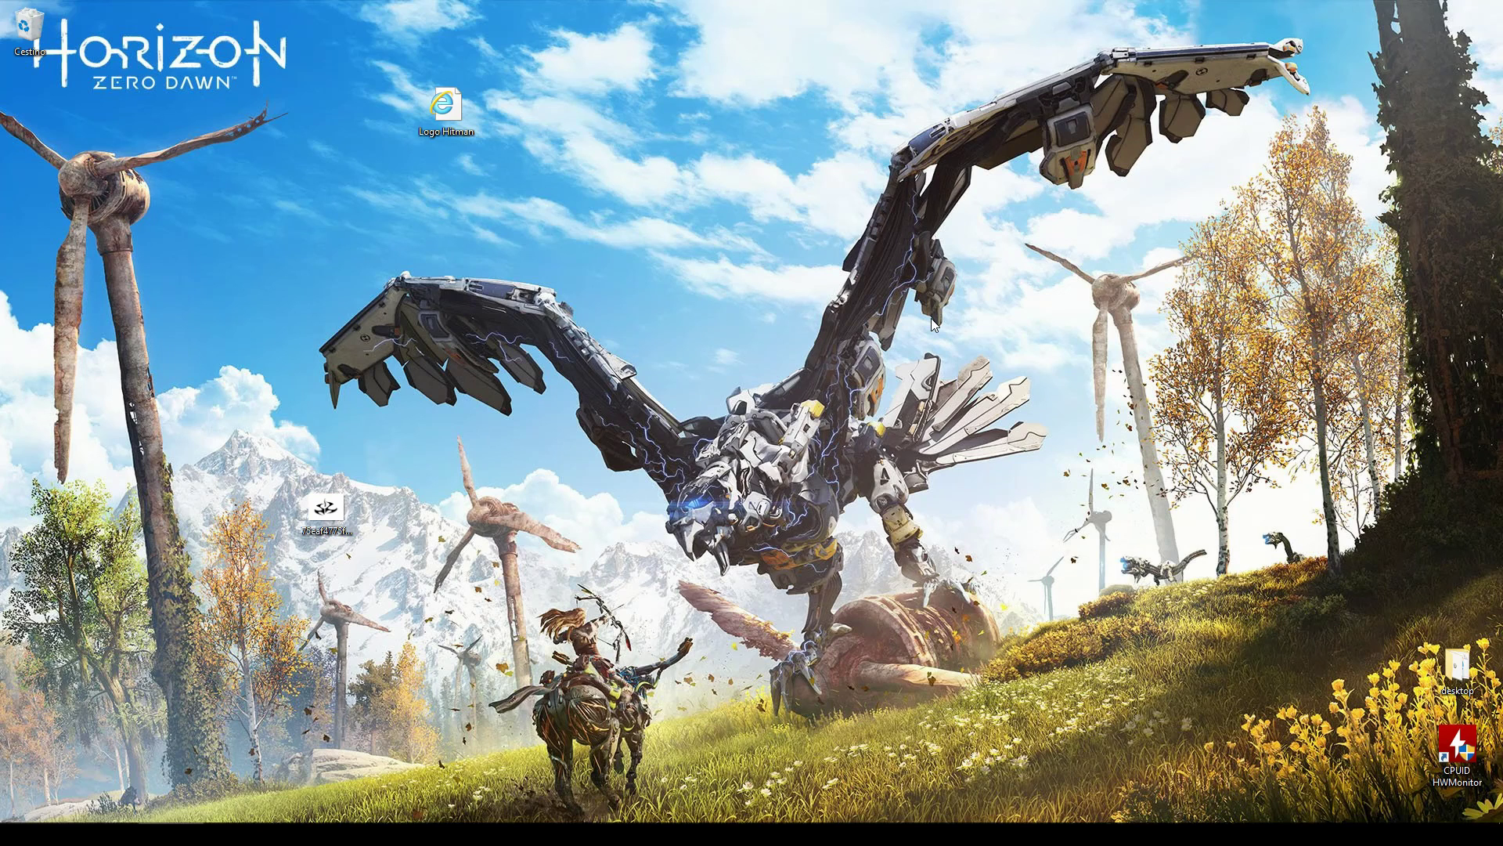
- Delete the long-named logo image and the Logo Hitman file from the desktop
{"action": "left_click", "coordinate": [325, 513]}
{"action": "key", "text": "Delete"}
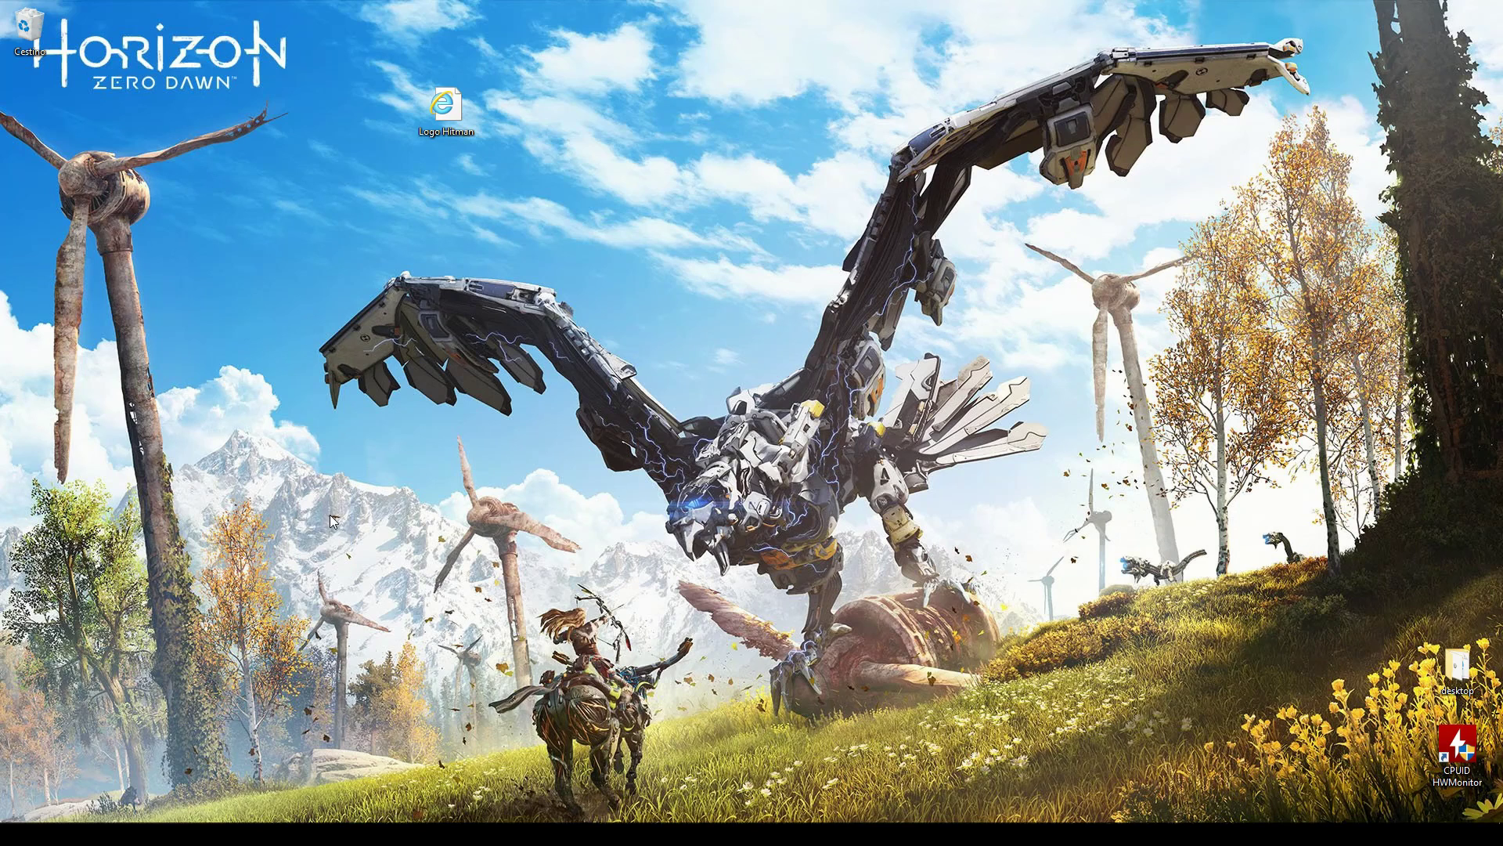
{"action": "left_click", "coordinate": [445, 109]}
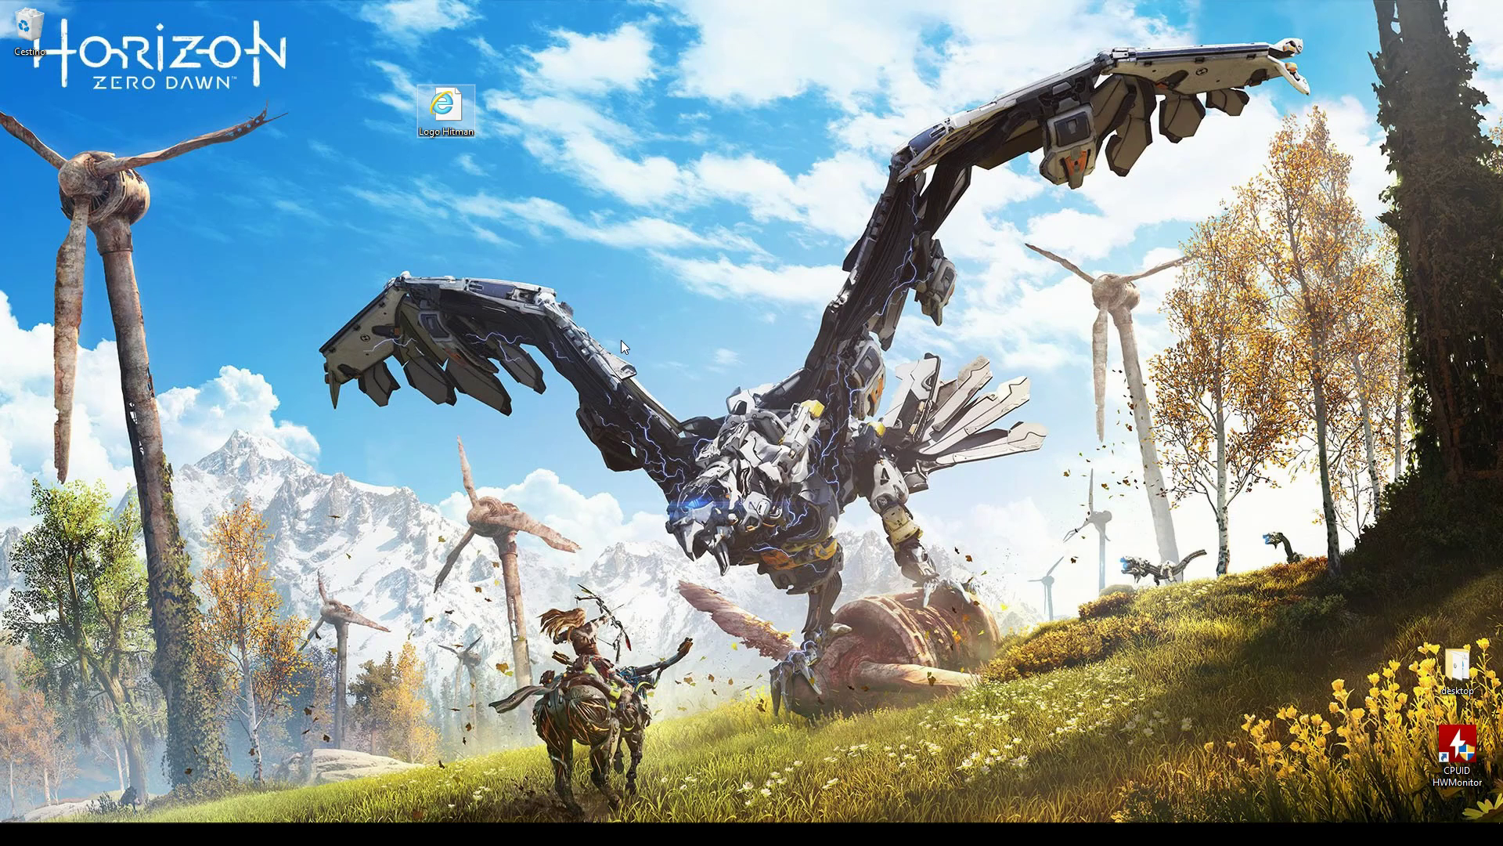
{"action": "key", "text": "Delete"}
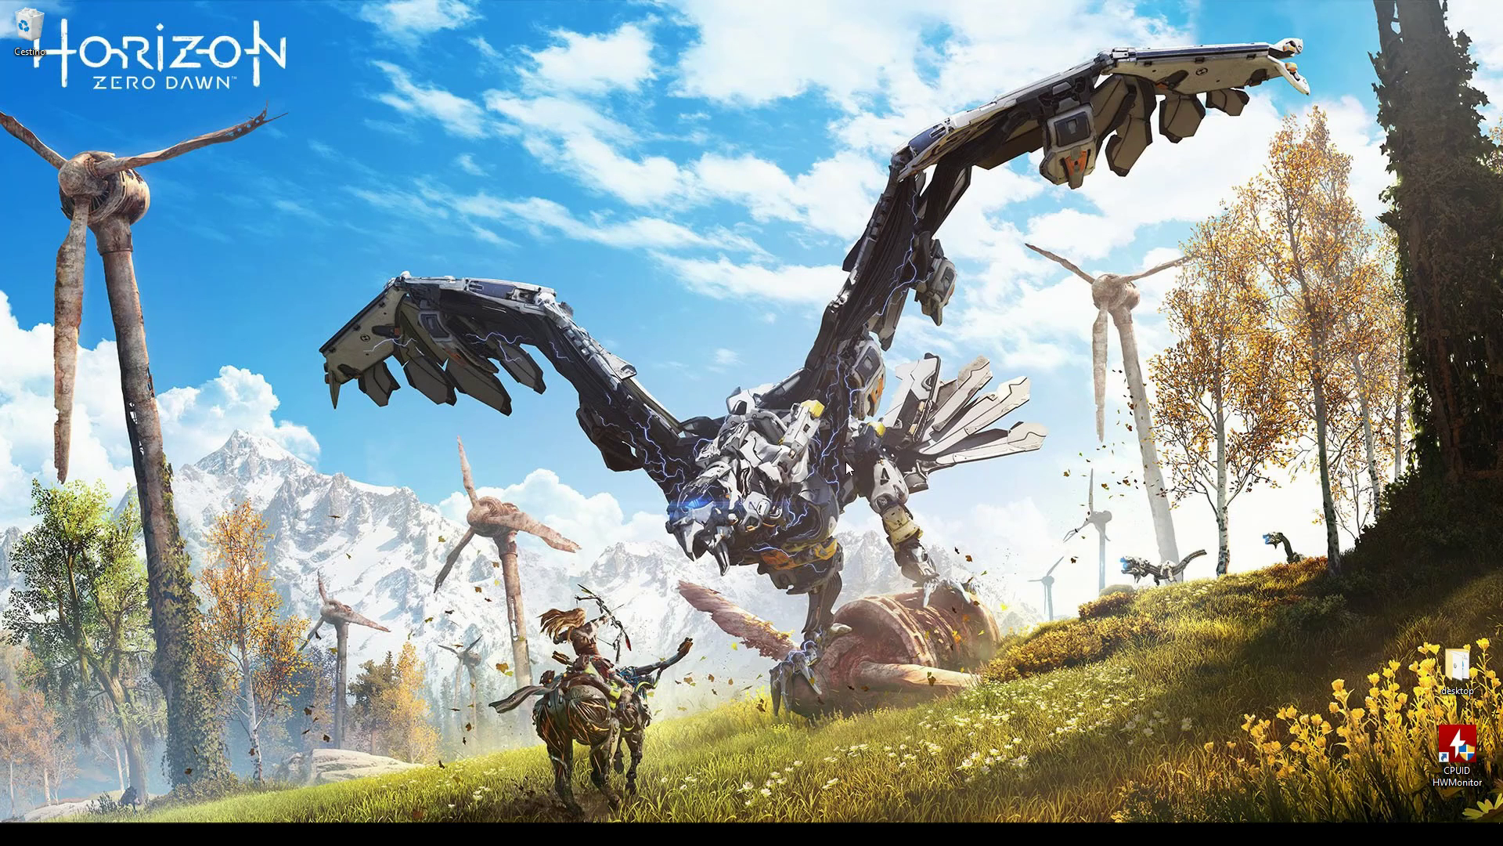